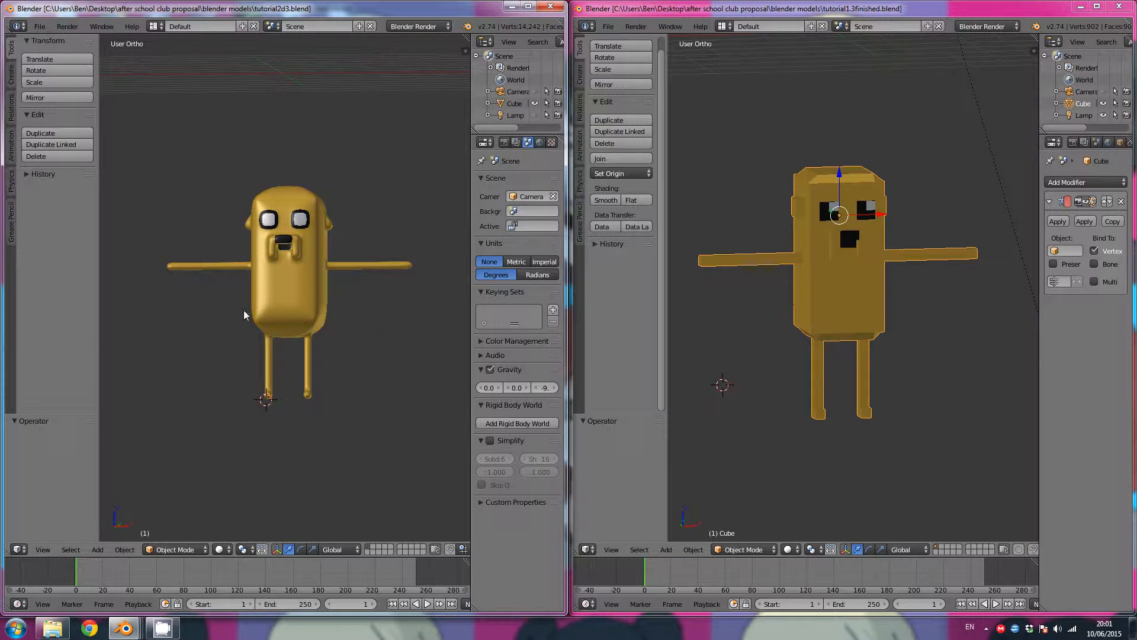
Minimize the finished demo file and bring tutorial2d3.blend to the front in a maximized window
left_click(513, 8)
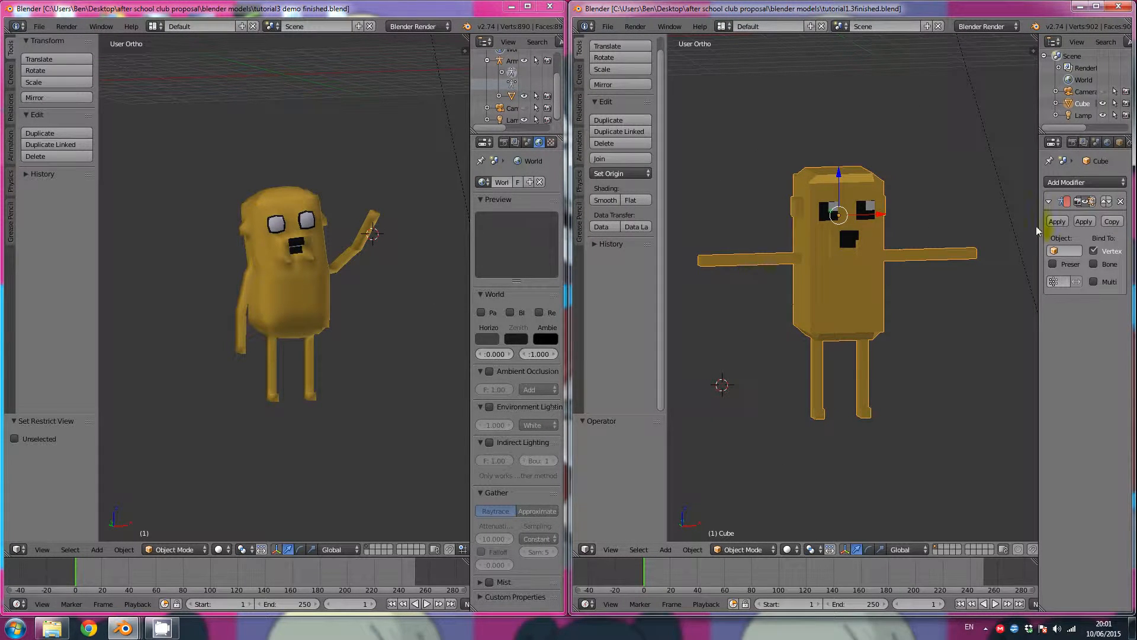
mouse_move(862, 198)
middle_mouse_down()
mouse_move(836, 177)
mouse_move(862, 198)
middle_mouse_up()
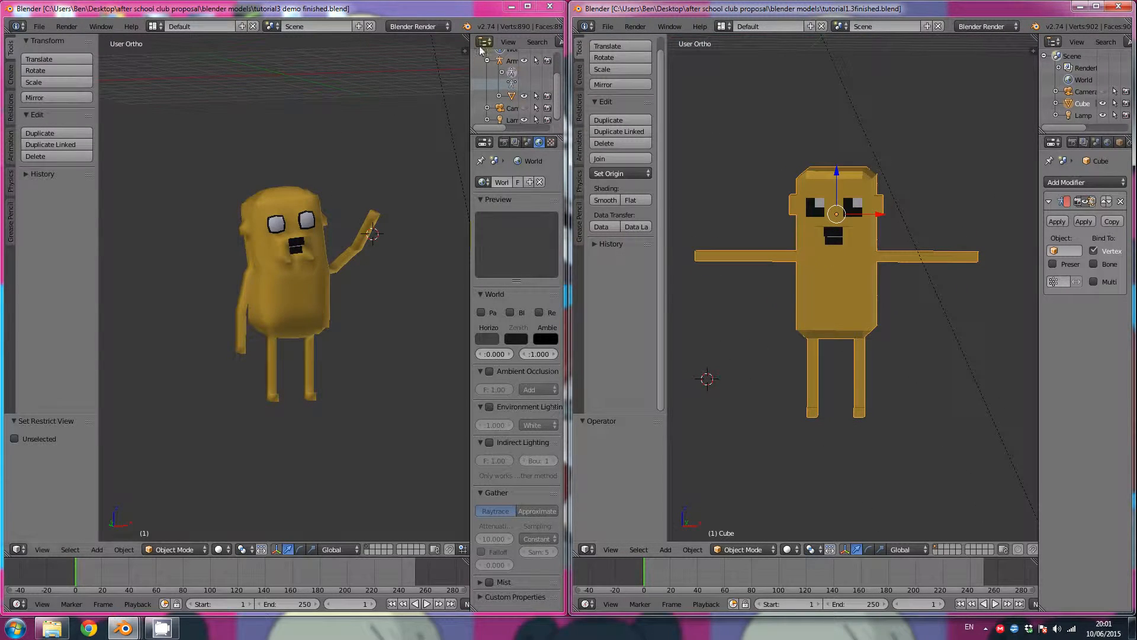
left_click(511, 7)
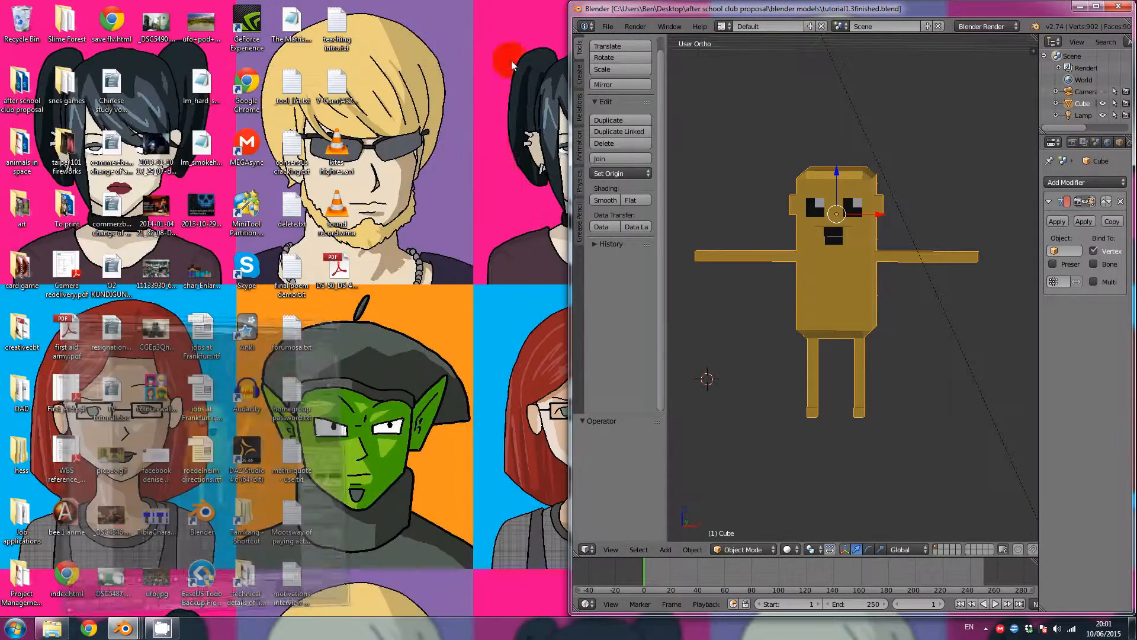
mouse_move(126, 629)
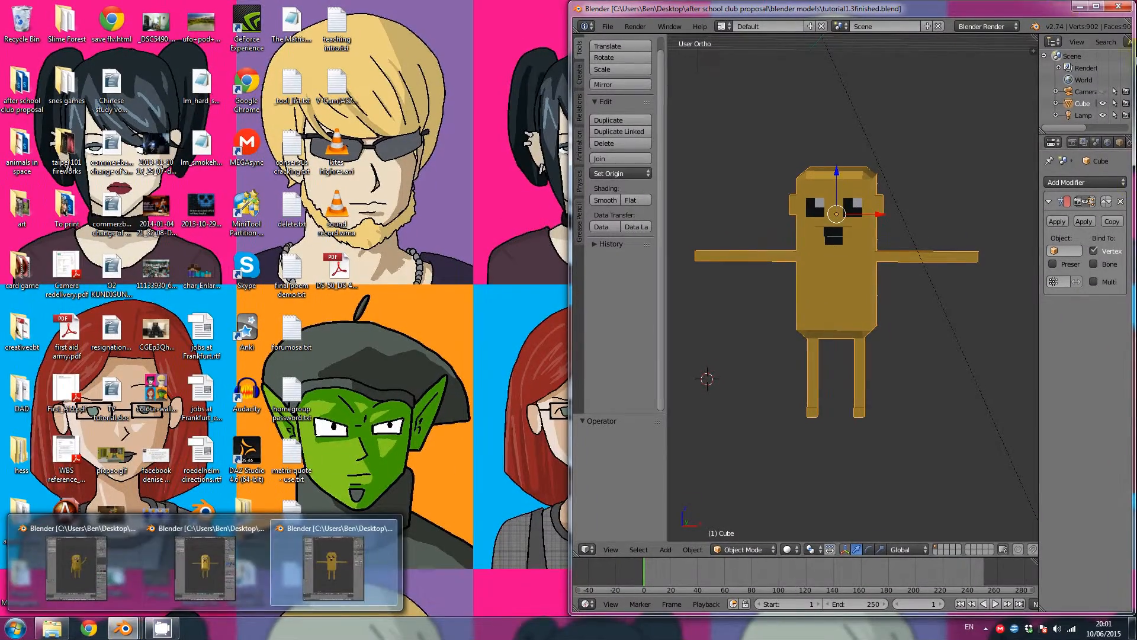
left_click(189, 555)
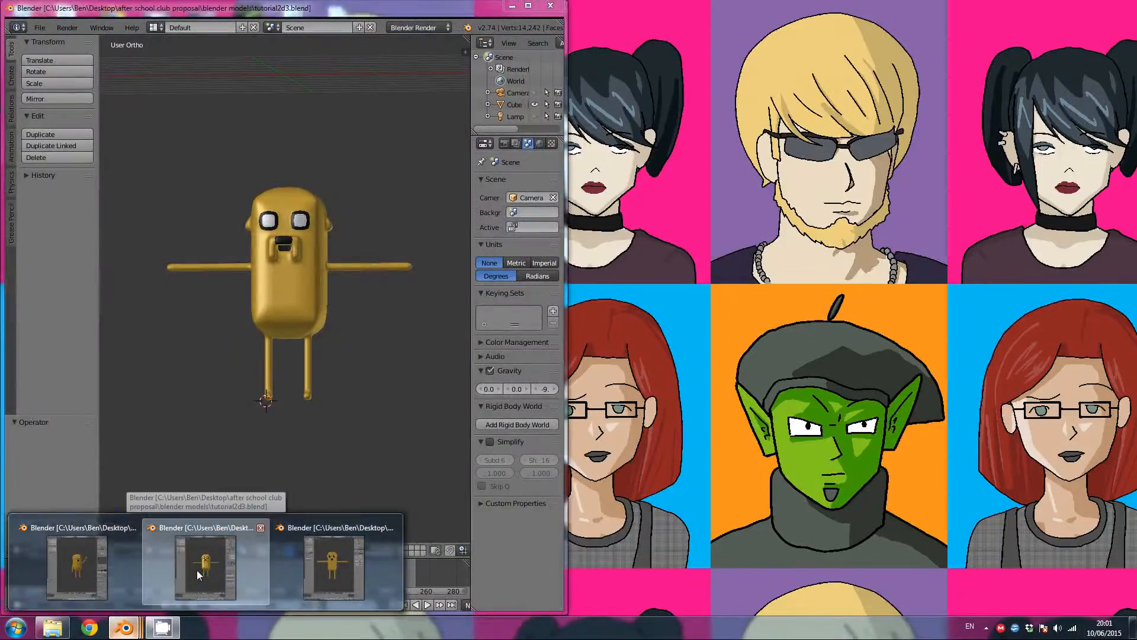
left_click(198, 571)
left_click(529, 7)
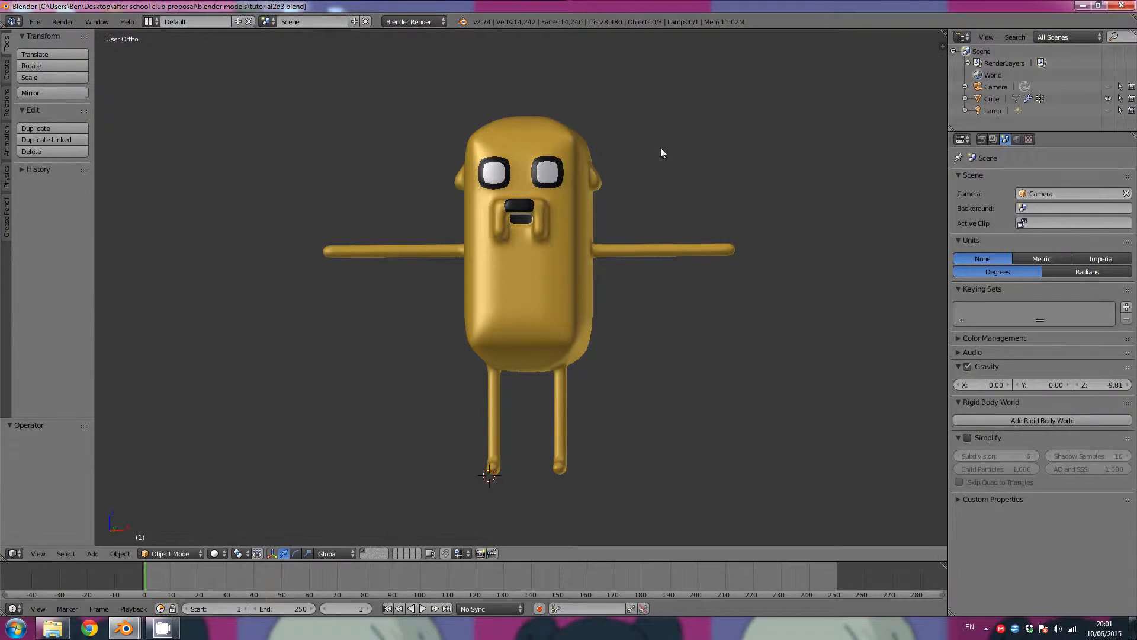
Start the Screencast Keys display in the 3D view and hide the view's properties region
mouse_move(530, 265)
middle_mouse_down()
mouse_move(581, 292)
mouse_move(490, 289)
mouse_move(544, 213)
mouse_move(586, 290)
mouse_move(519, 262)
mouse_move(529, 275)
middle_mouse_up()
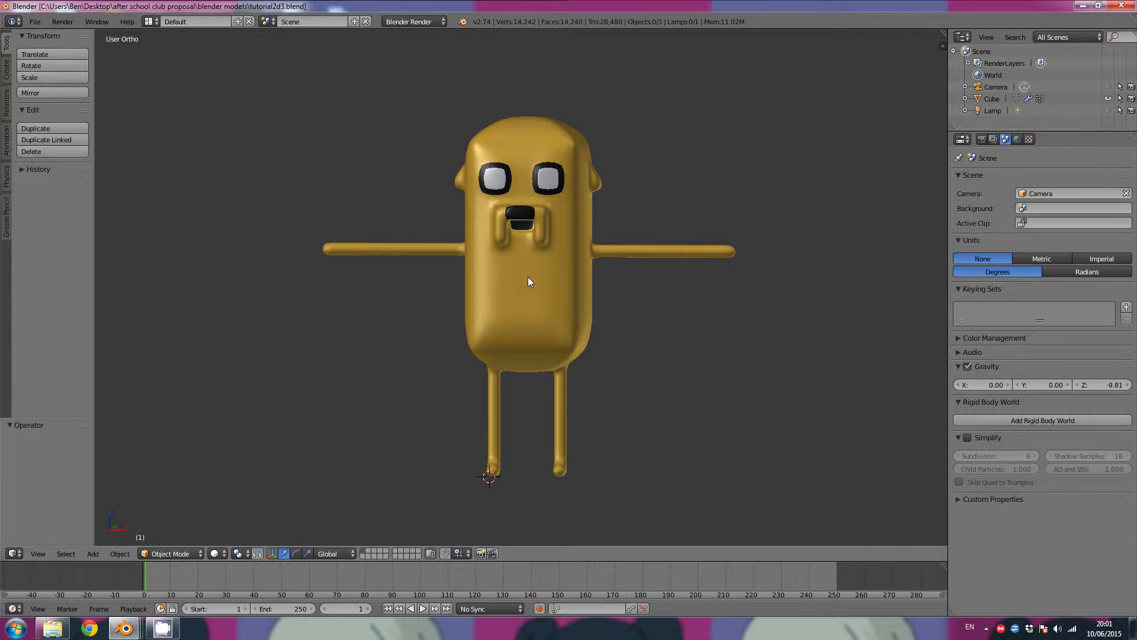
left_click(942, 47)
left_click(888, 254)
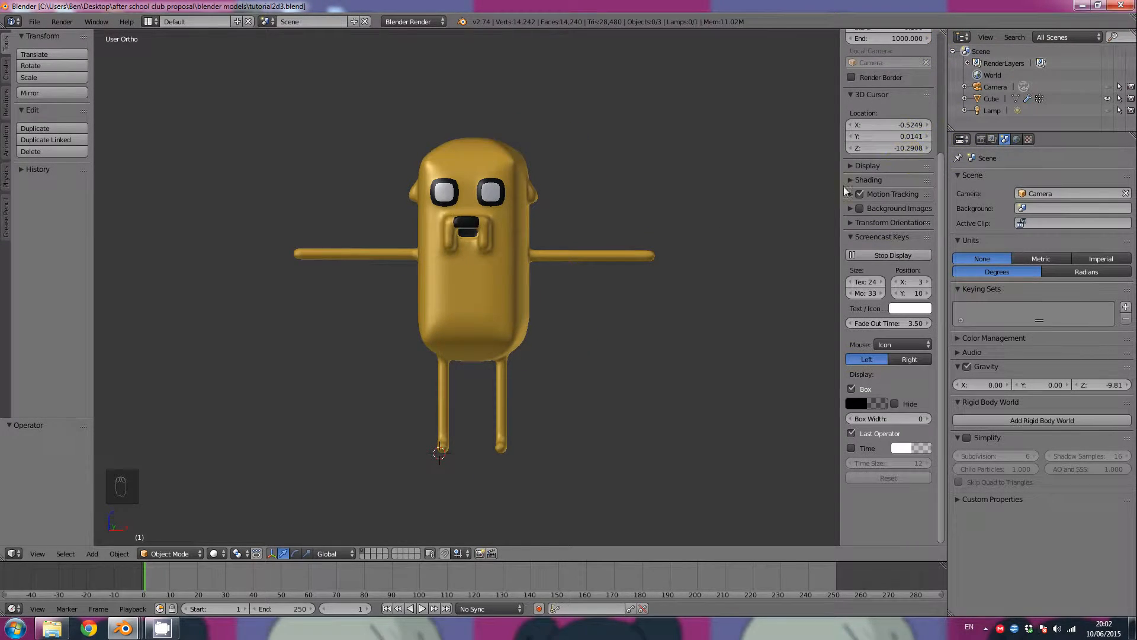
left_click_drag(840, 188, 947, 185)
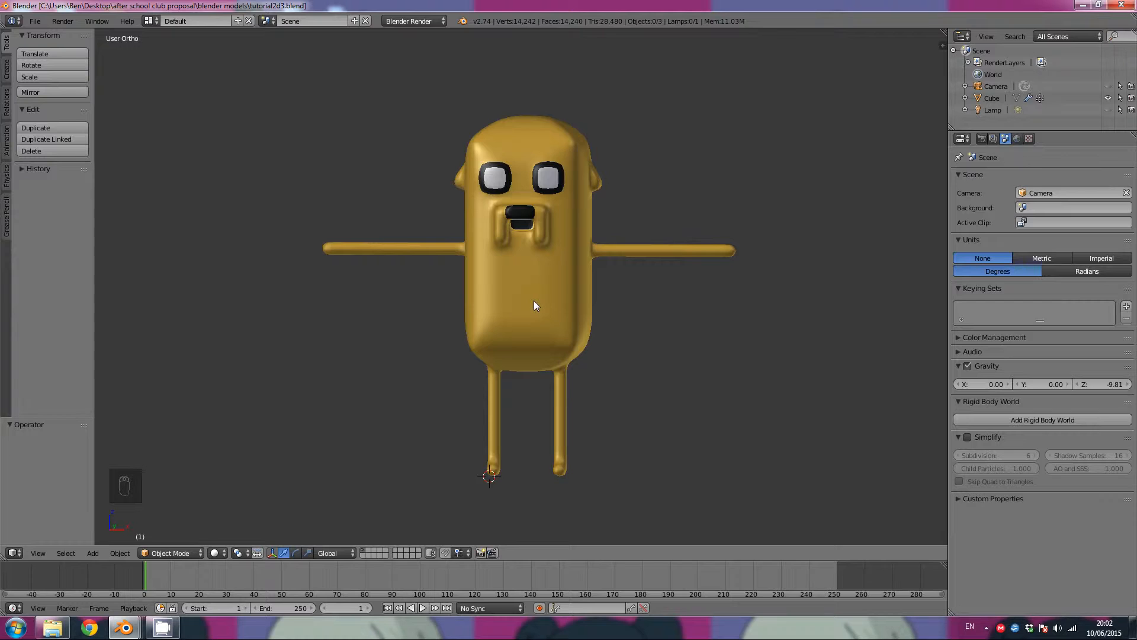
Add a single-bone armature and move it to the centre of the character's lower body, about 0.72 in X and 2.0 in Z
right_click(530, 282)
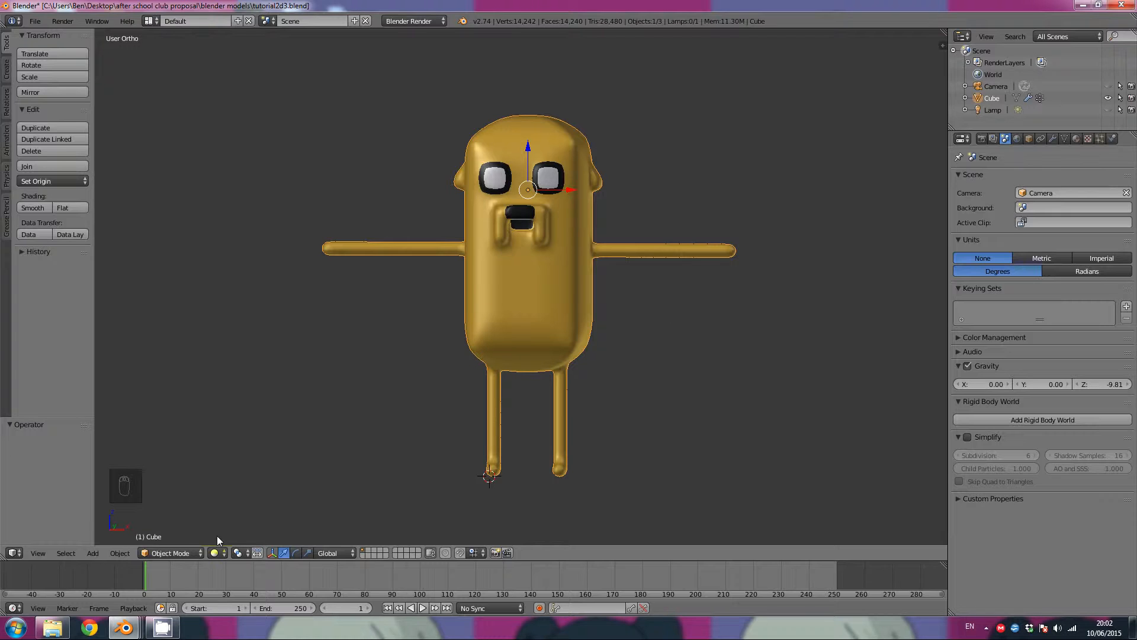
left_click(118, 552)
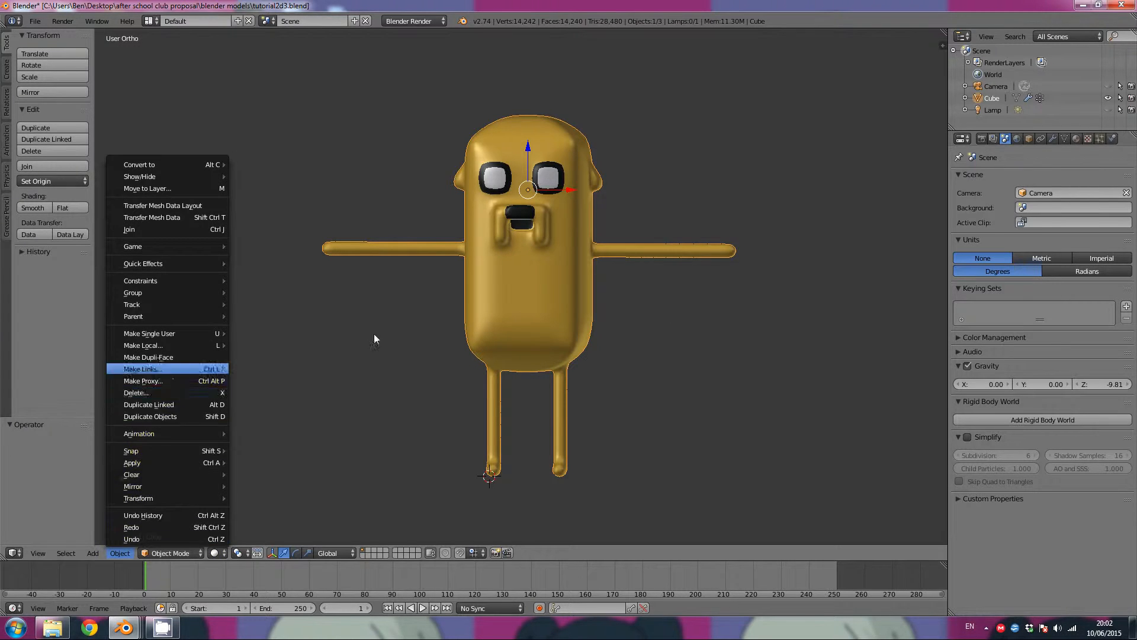
left_click(118, 553)
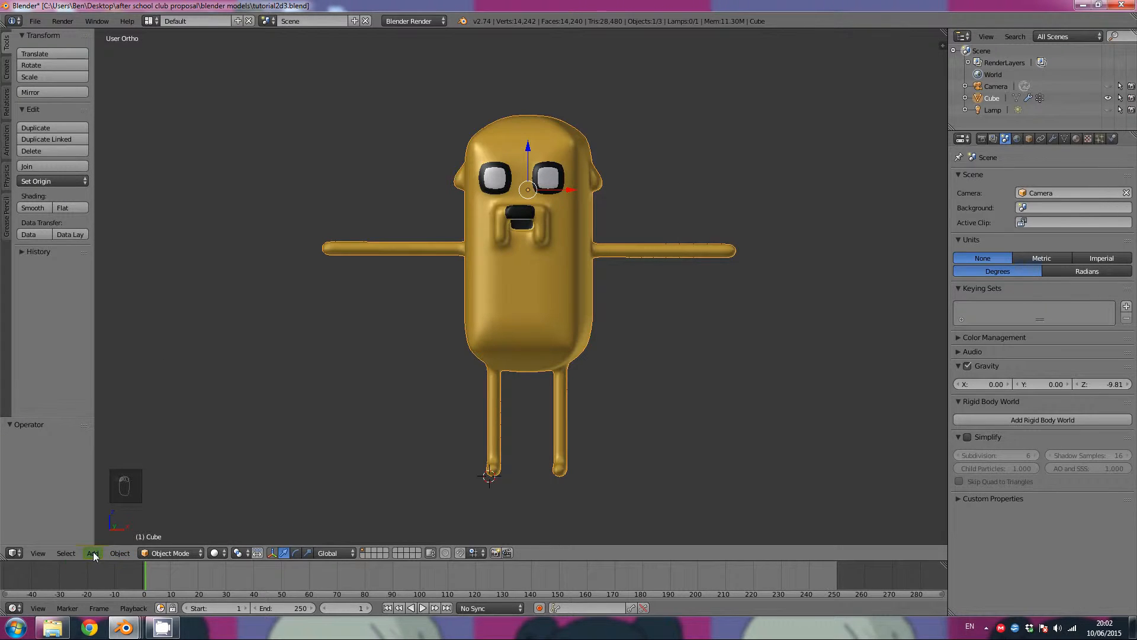
left_click(93, 553)
mouse_move(122, 474)
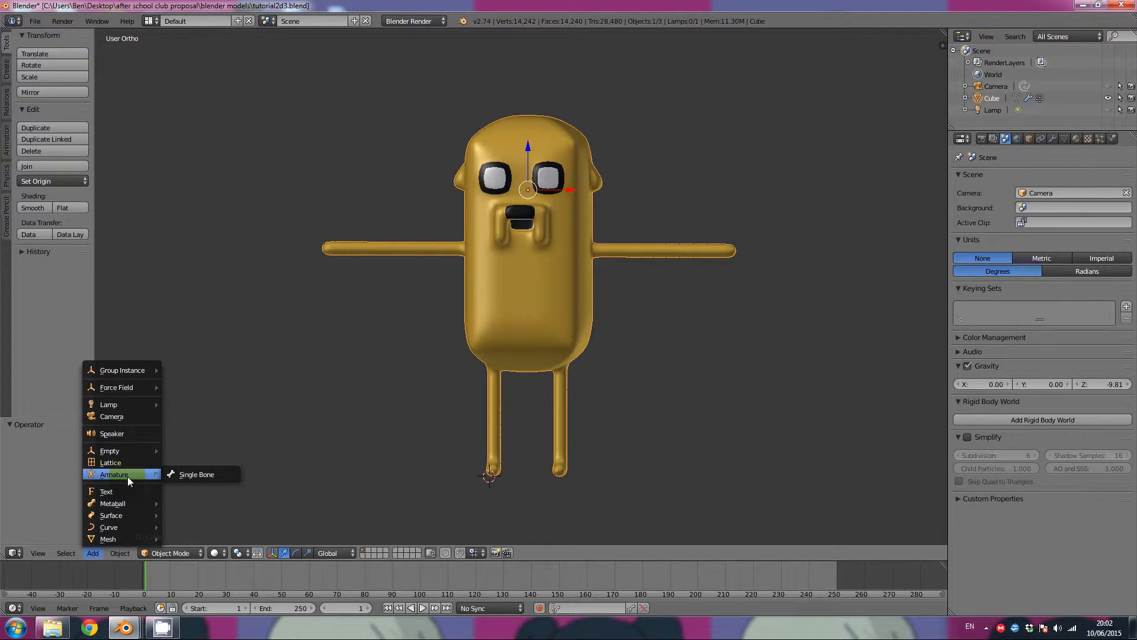
left_click(184, 475)
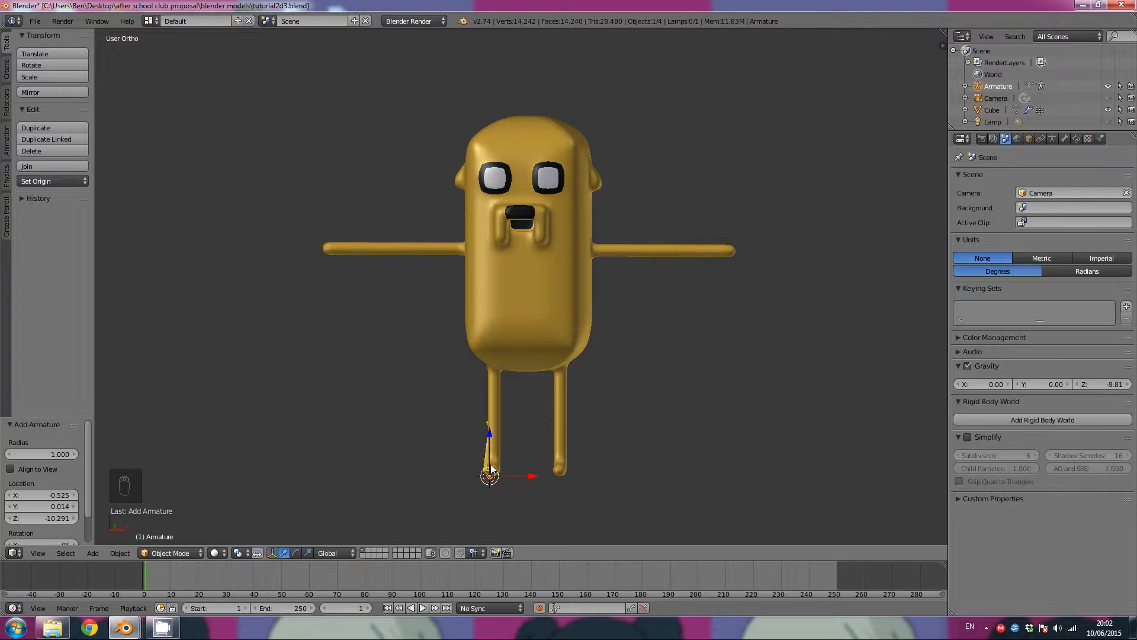
key("g")
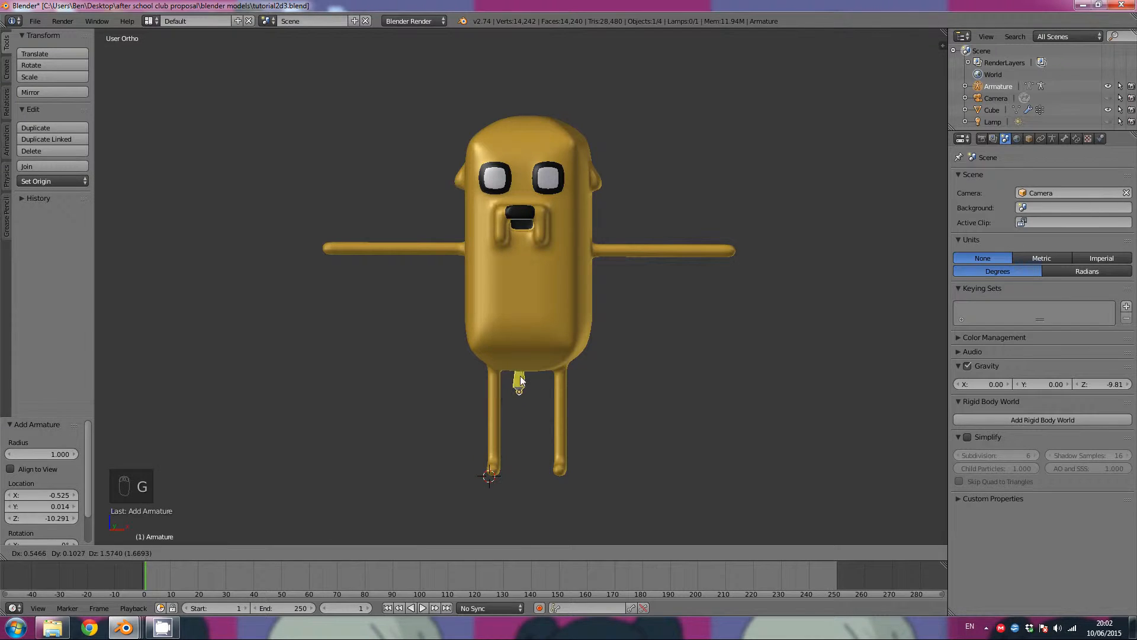
left_click(528, 356)
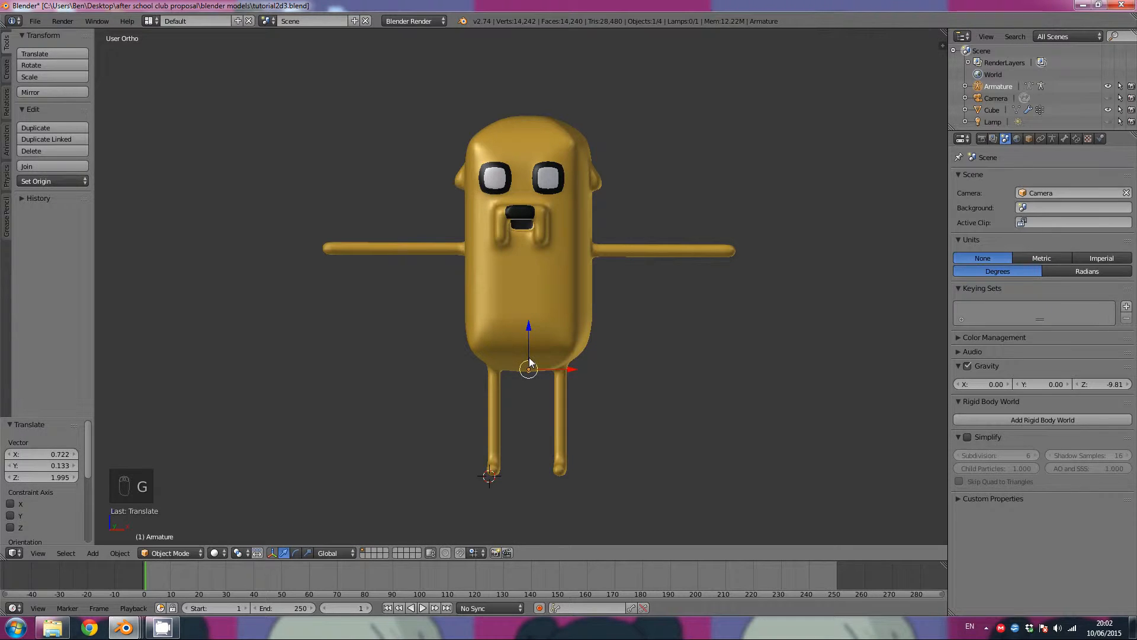
Enable X-Ray display for the armature so its bone shows through the character mesh
left_click(1051, 140)
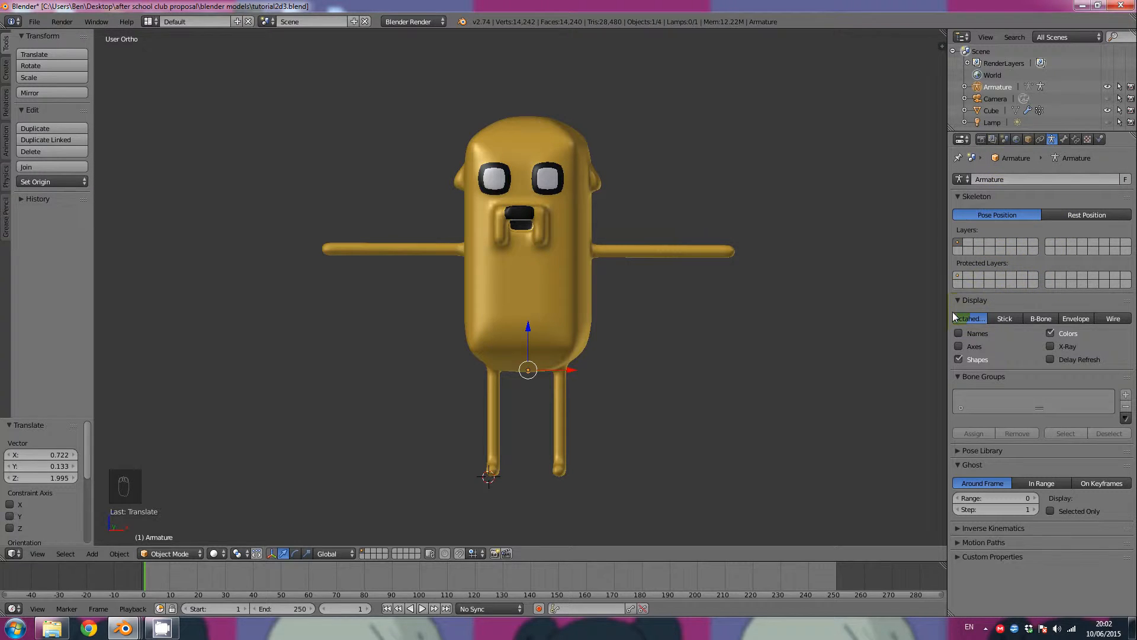
left_click(1051, 346)
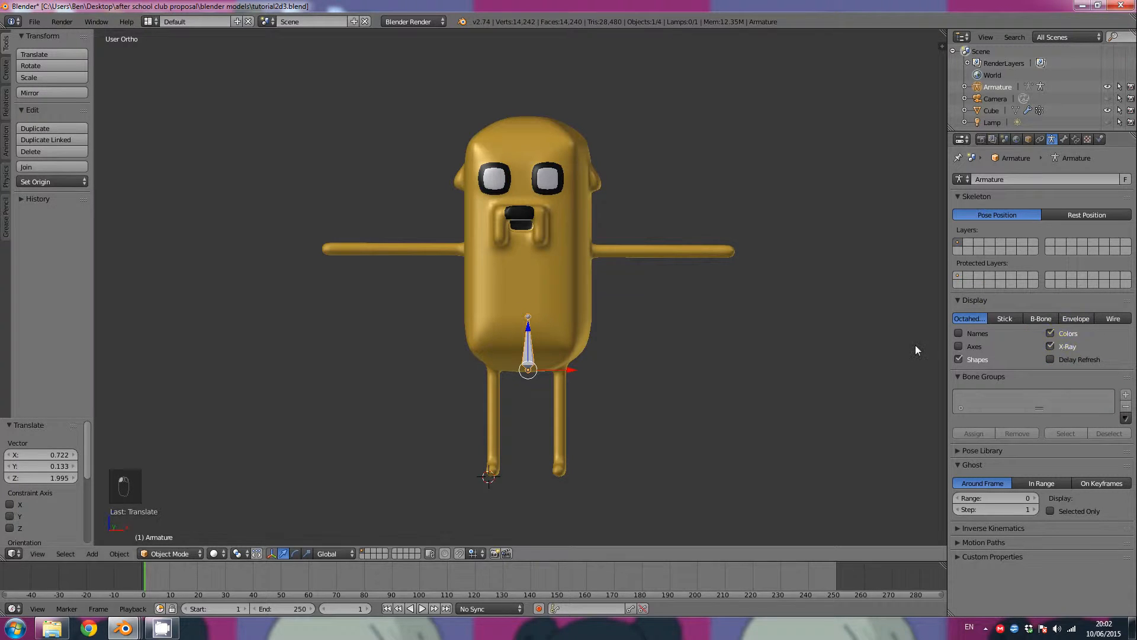
middle_click_drag(828, 328, 705, 344)
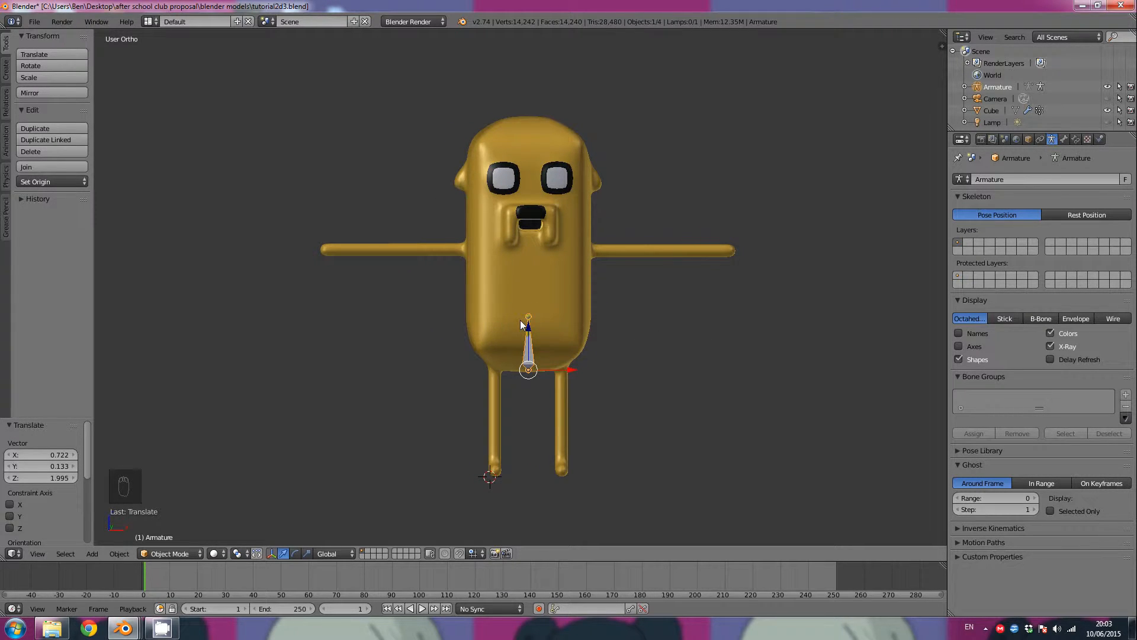
Edit the armature and move the bone's upper tip up about 1.09 units to the character's chest
key("Tab")
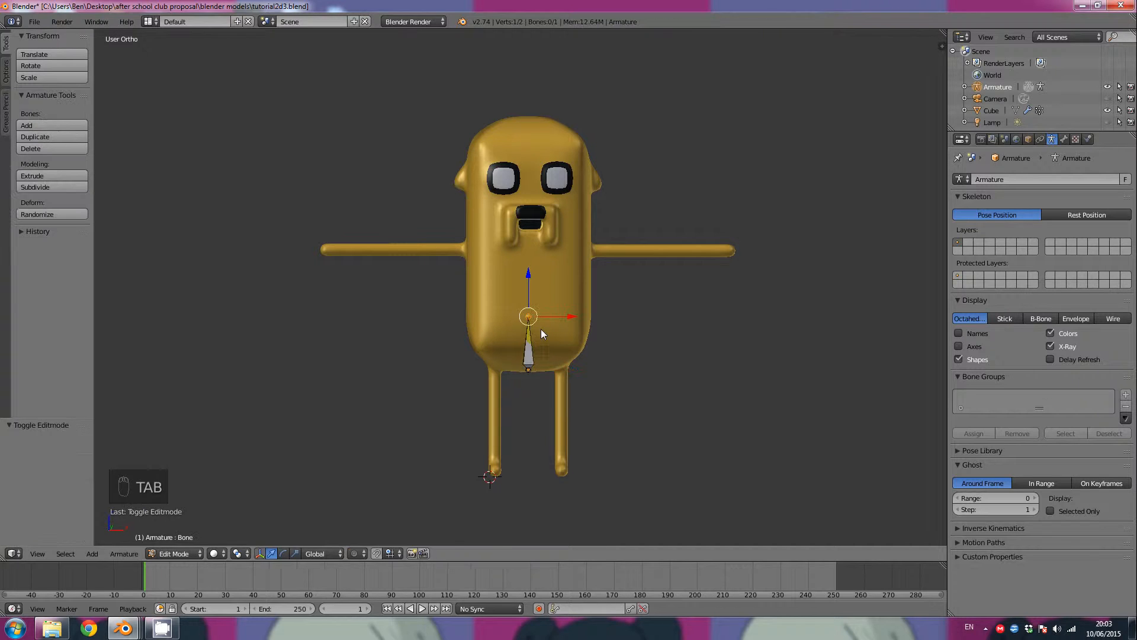
left_click(188, 551)
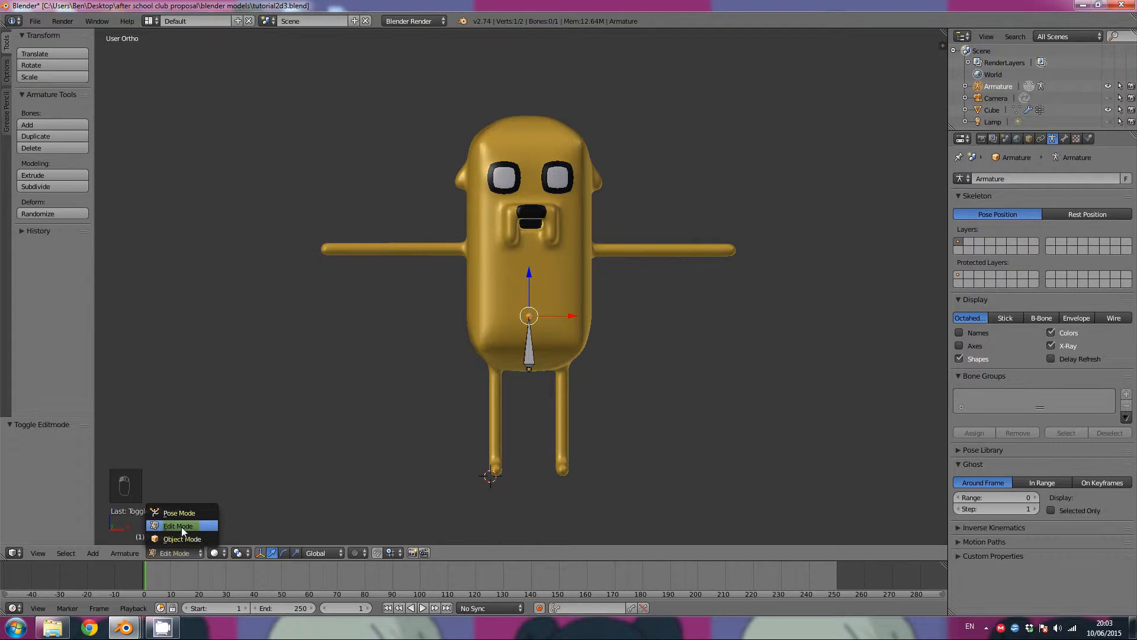
left_click(178, 526)
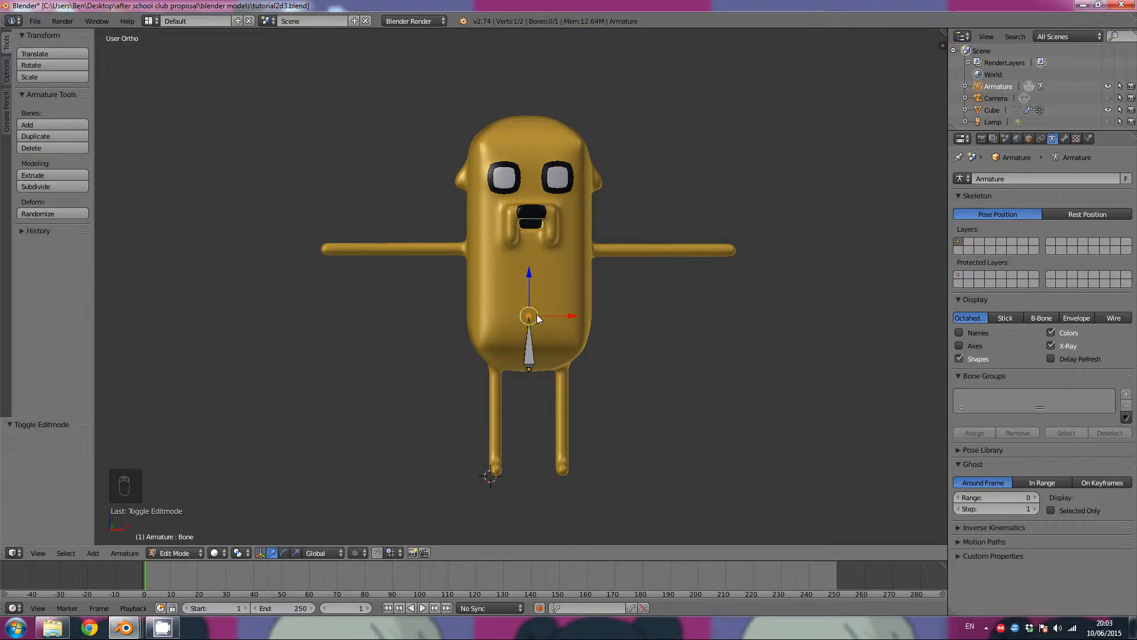
right_click(524, 348)
key("g")
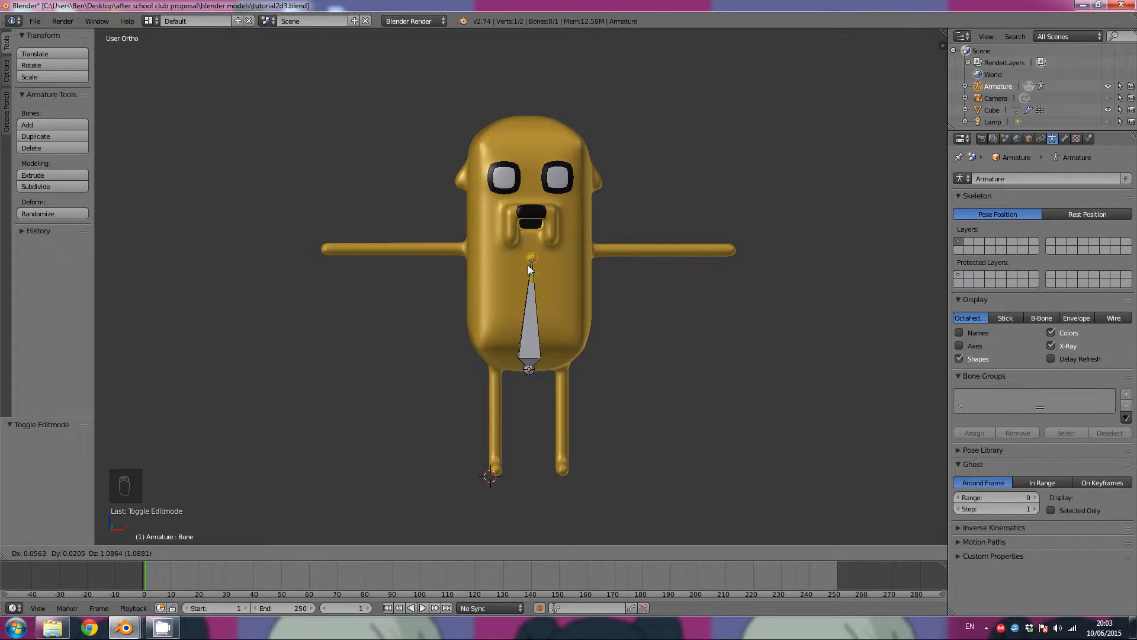
left_click(528, 266)
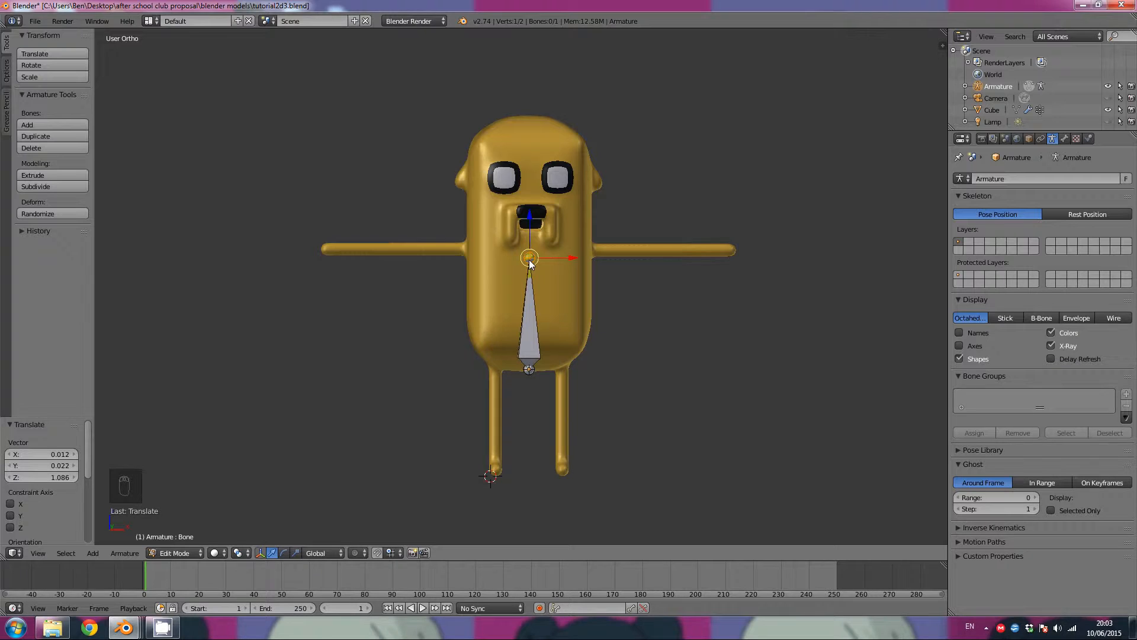
Extrude a bone from the chest joint straight up along Z to the top of the head, about 2.55 units
key("e")
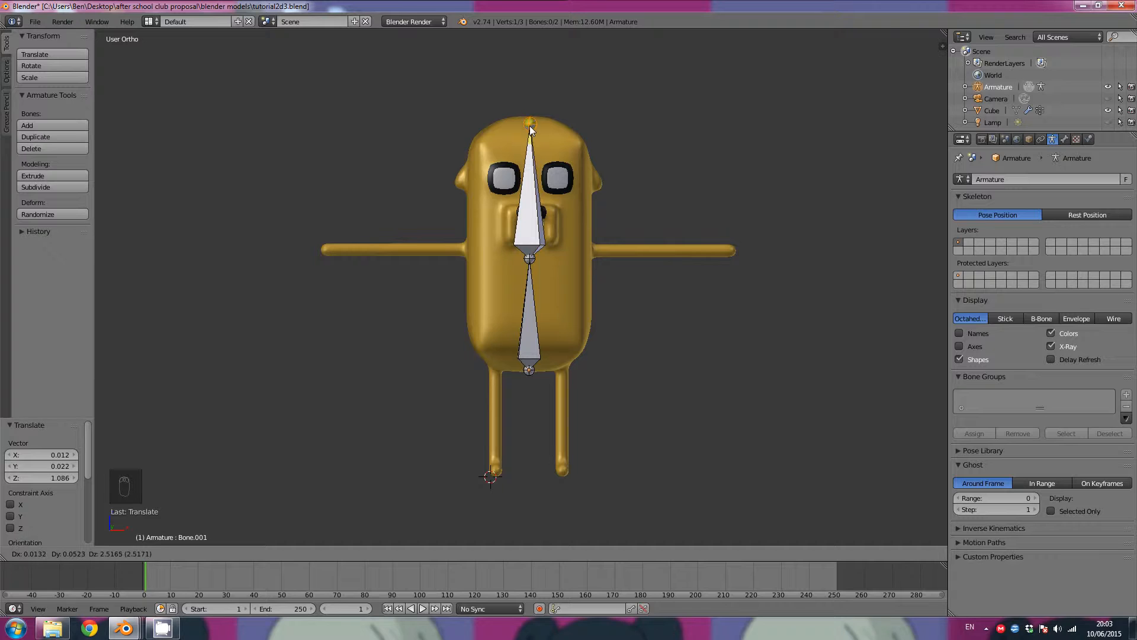
key("z")
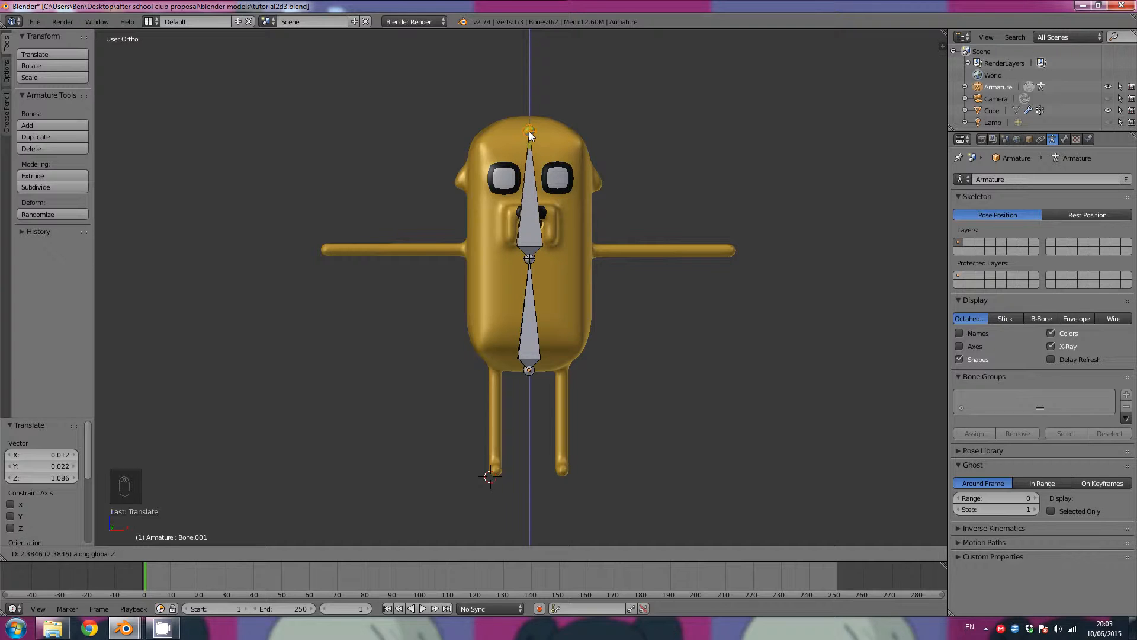
left_click(529, 124)
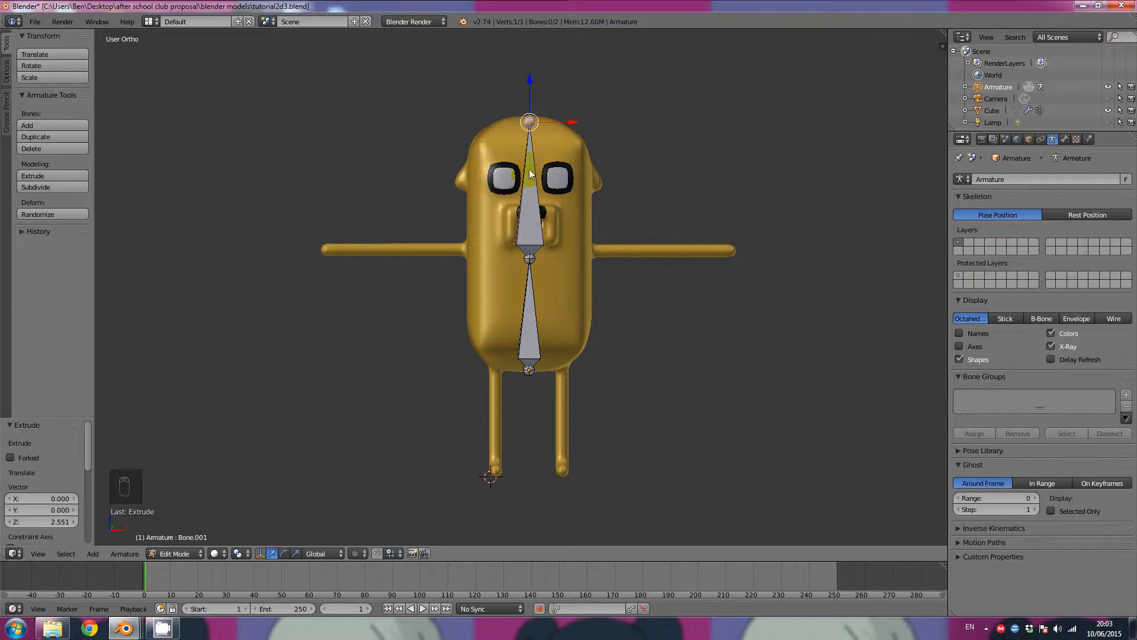
Extrude a shoulder bone from the chest joint to the base of the arm on the positive X side, about 1.14 units in X
right_click(531, 260)
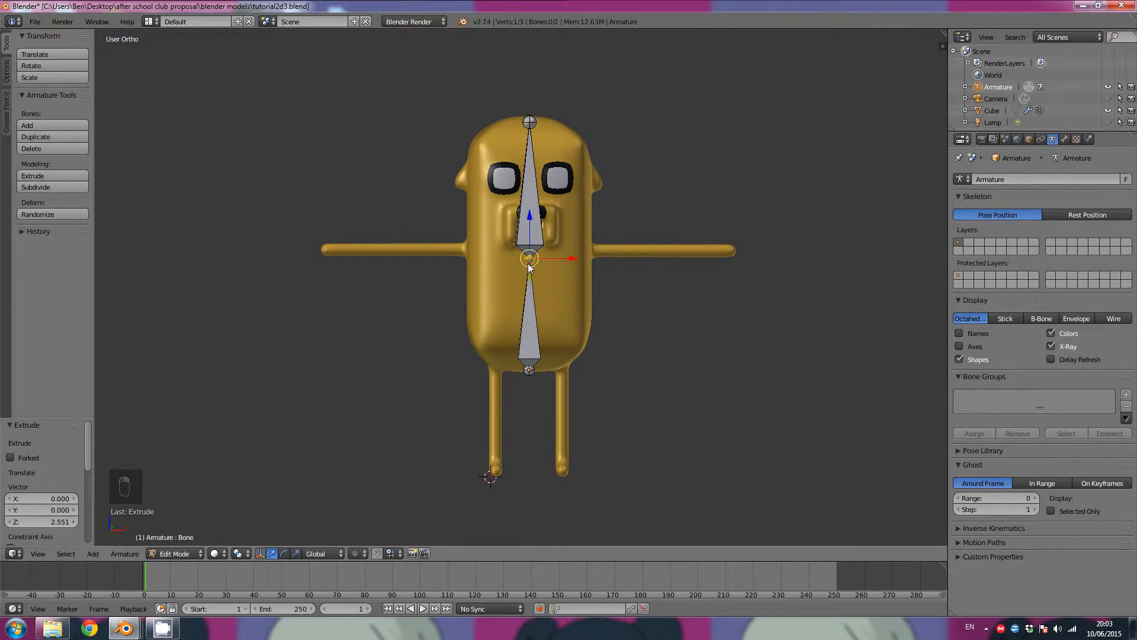
right_click(529, 261)
right_click(531, 260)
key("e")
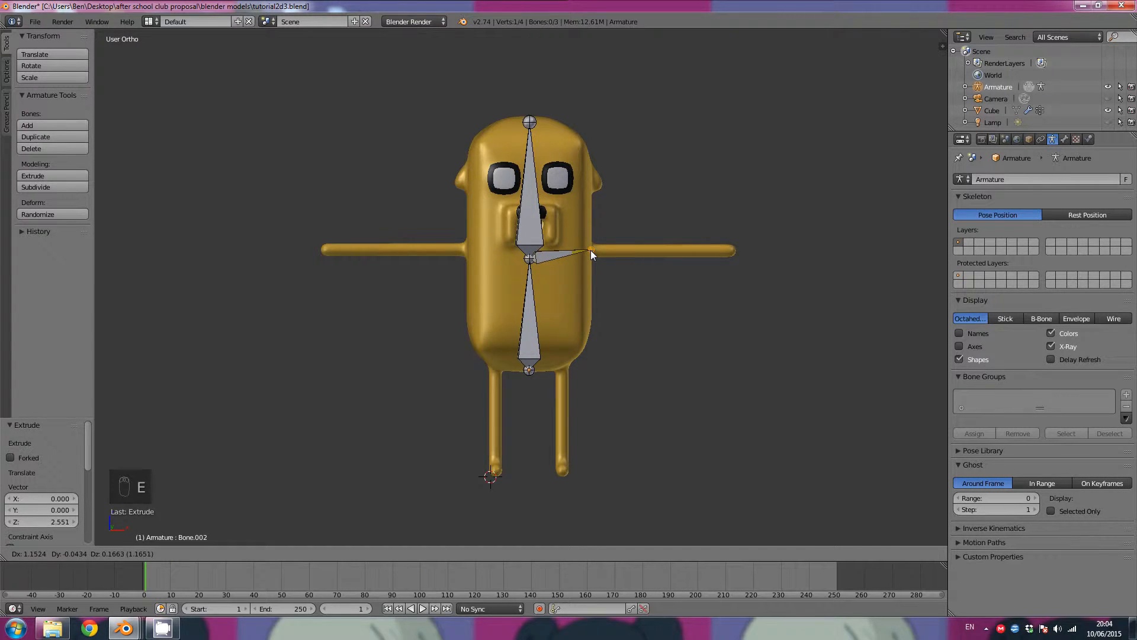
left_click(590, 252)
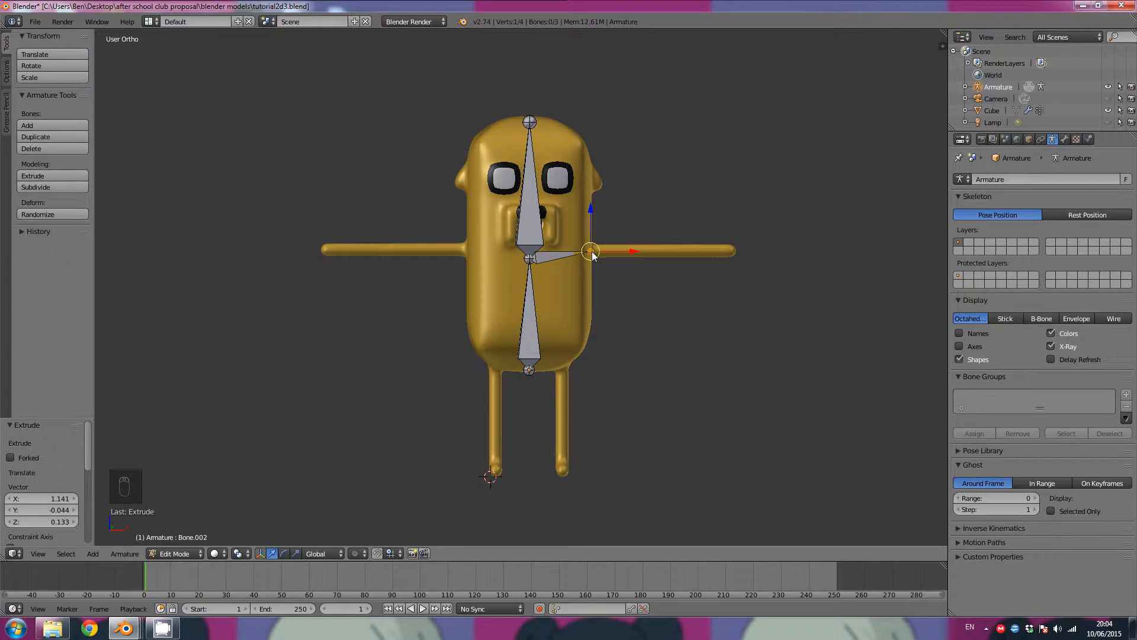
Extrude two arm bones from the shoulder to mid-arm and on to the hand, about 1.35 and 1.31 units in X
key("e")
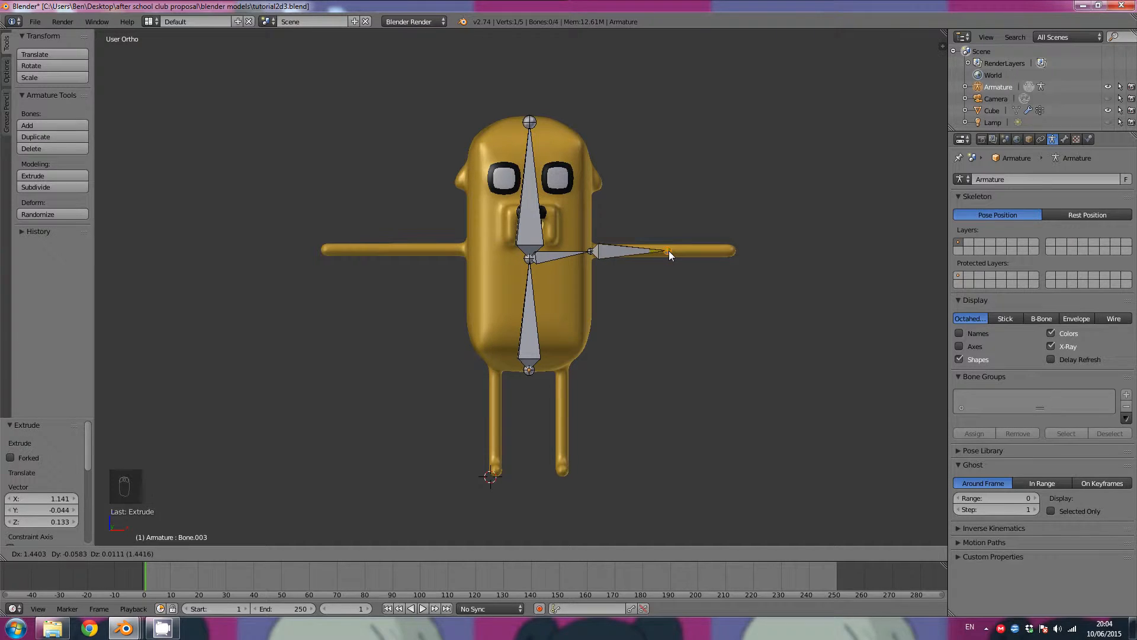
left_click(664, 252)
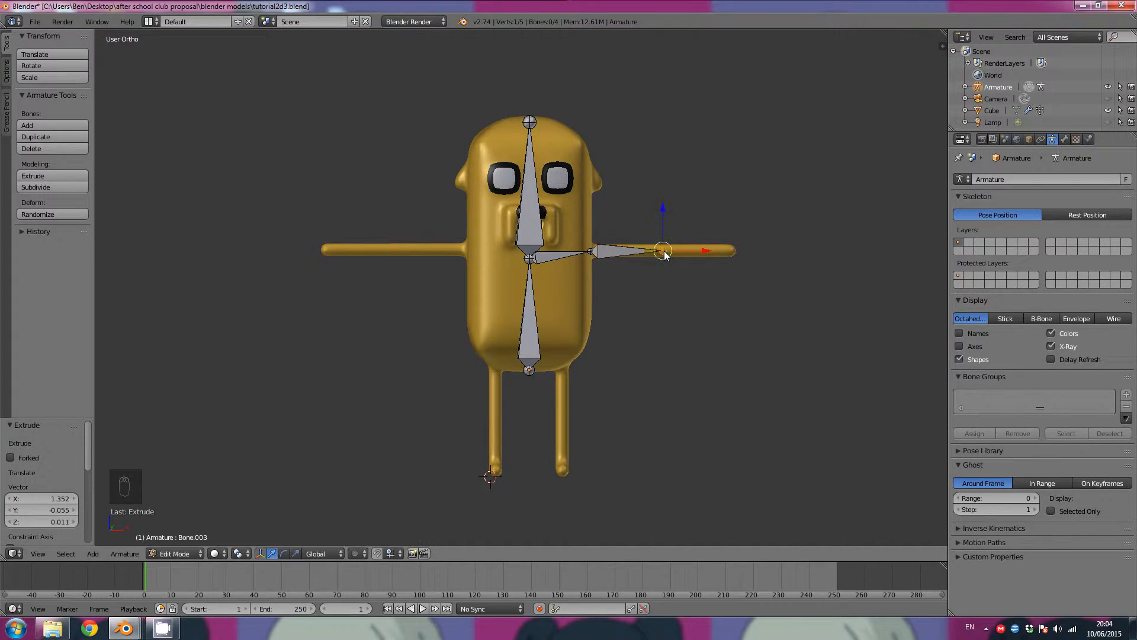
key("e")
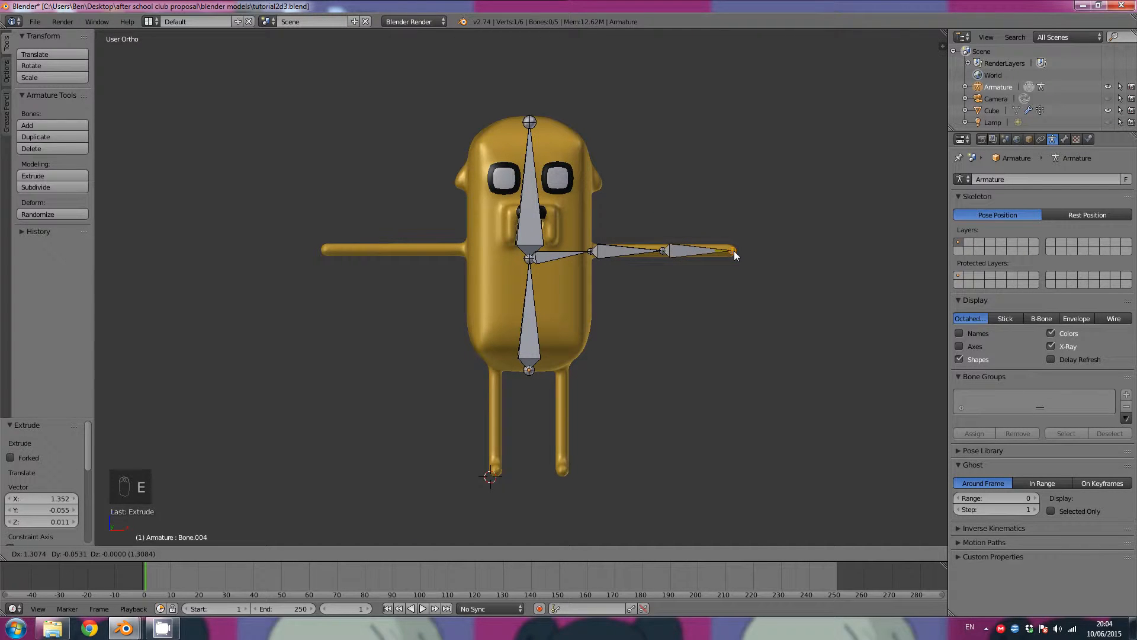
left_click(733, 250)
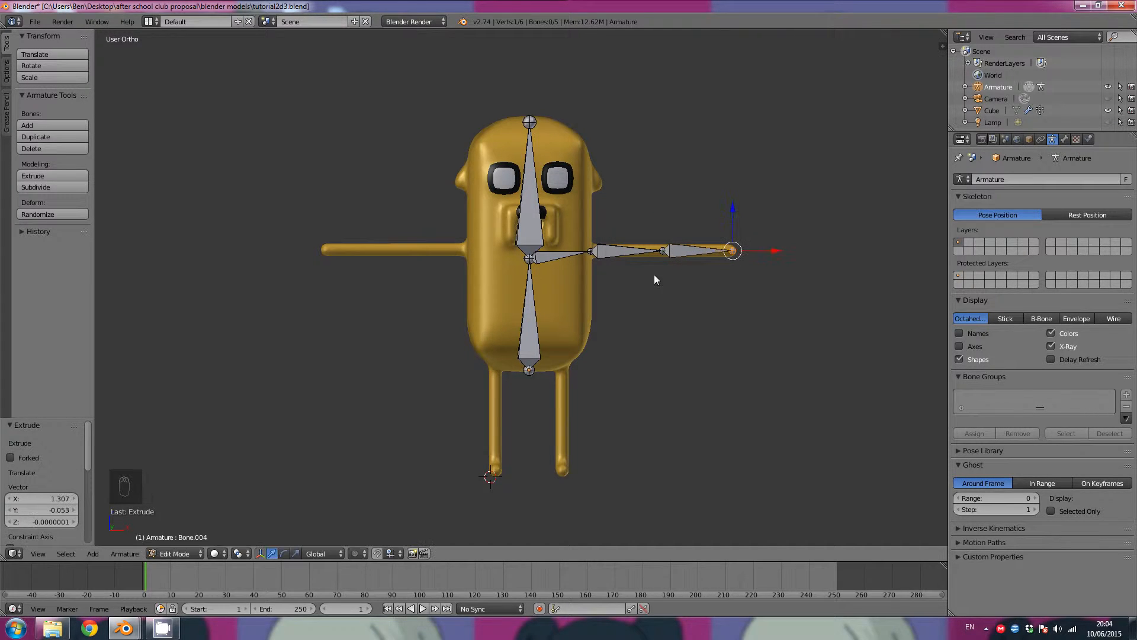
Extrude a shoulder bone from the chest joint to the base of the opposite arm, about 1.2 units in negative X
right_click(520, 261)
key("e")
left_click(437, 251)
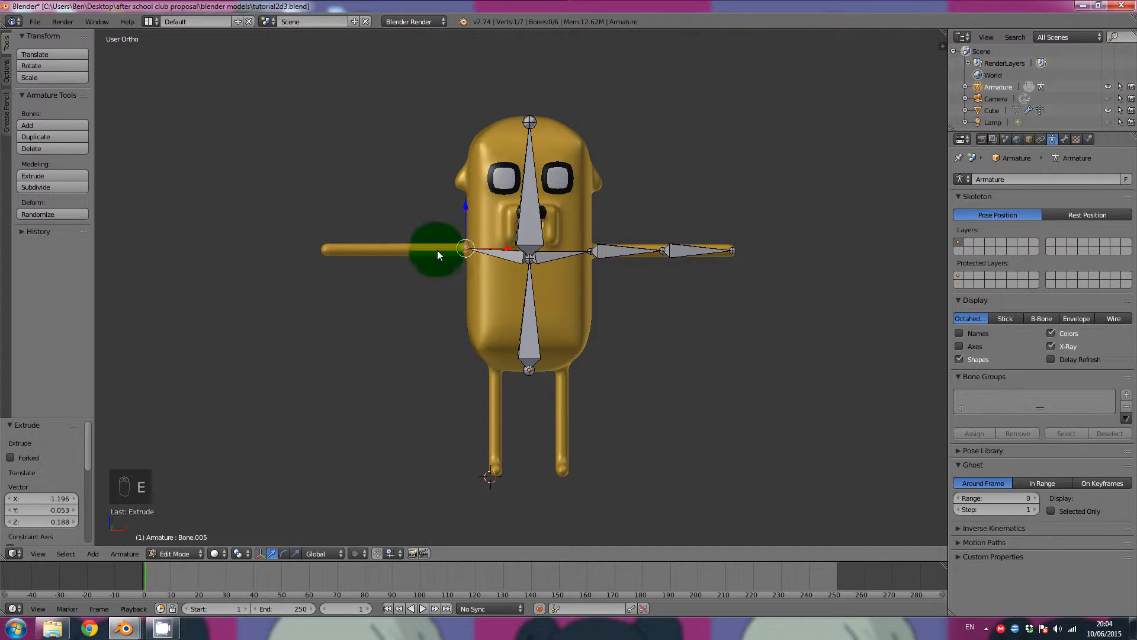
Extrude two arm bones from the negative X shoulder to mid-arm and on to the hand, about 1.35 and 1.31 units in negative X
key("e")
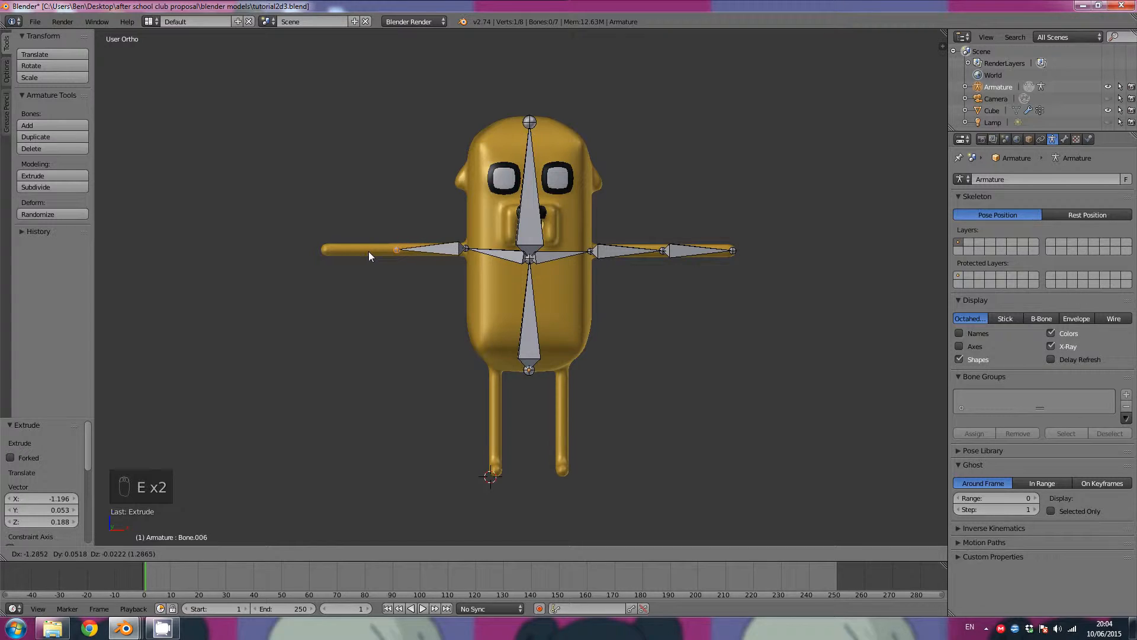
left_click(365, 251)
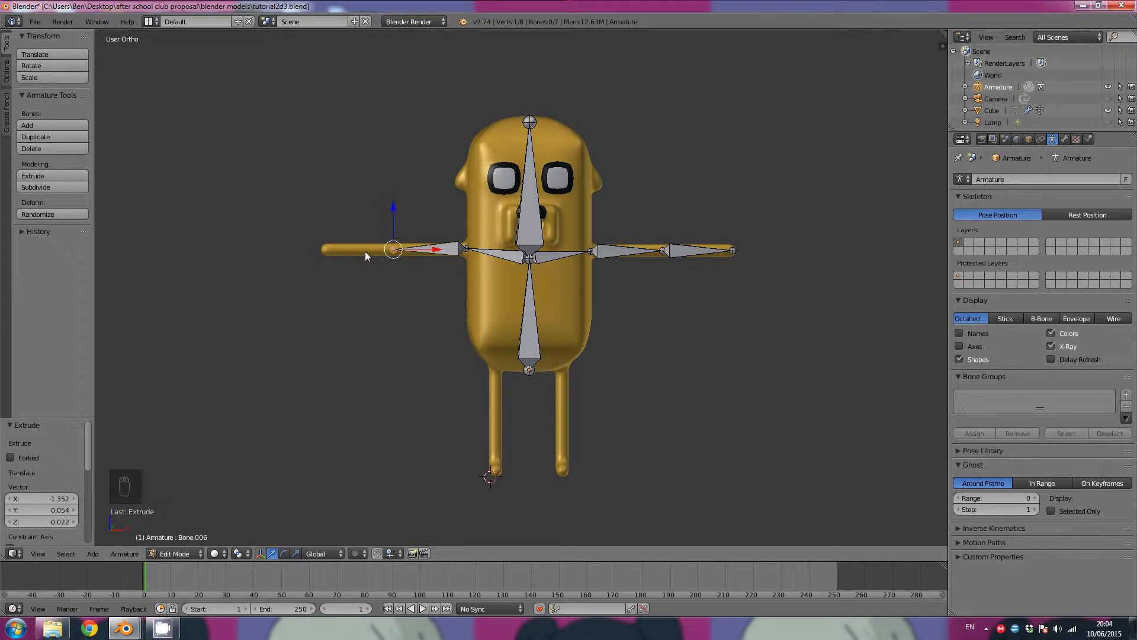
key("e")
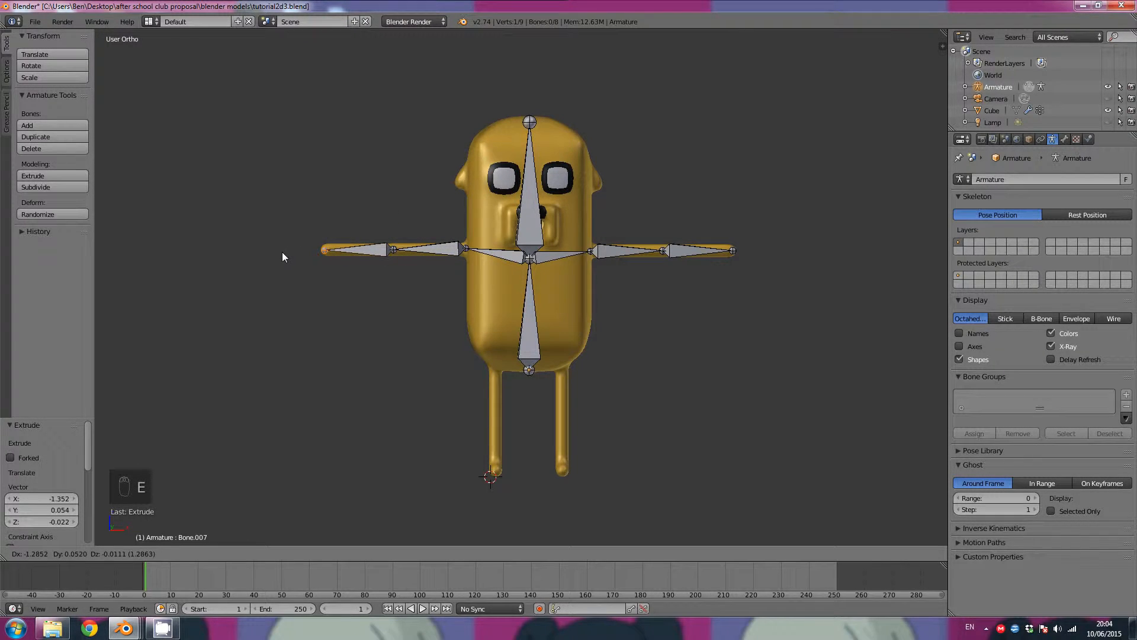
left_click(282, 255)
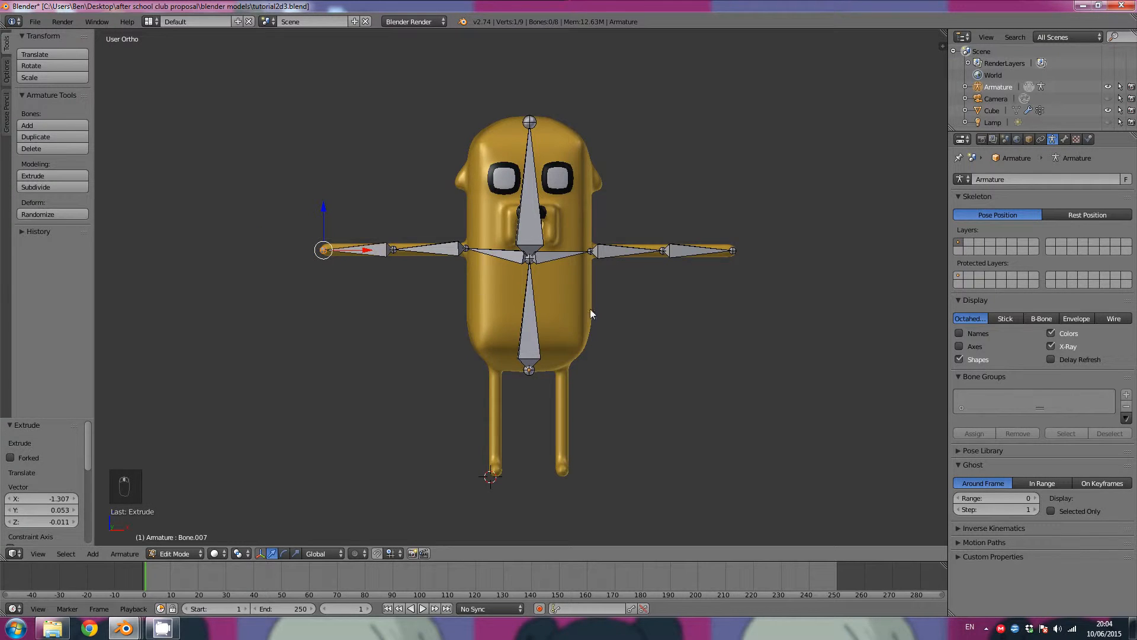
Move the two arm bones on the positive X side together about 0.23 units in Y and 0.04 in negative Z, into the arm mesh
middle_click_drag(590, 308, 476, 305)
mouse_move(452, 305)
middle_mouse_down()
mouse_move(500, 303)
mouse_move(449, 300)
mouse_move(460, 307)
middle_mouse_up()
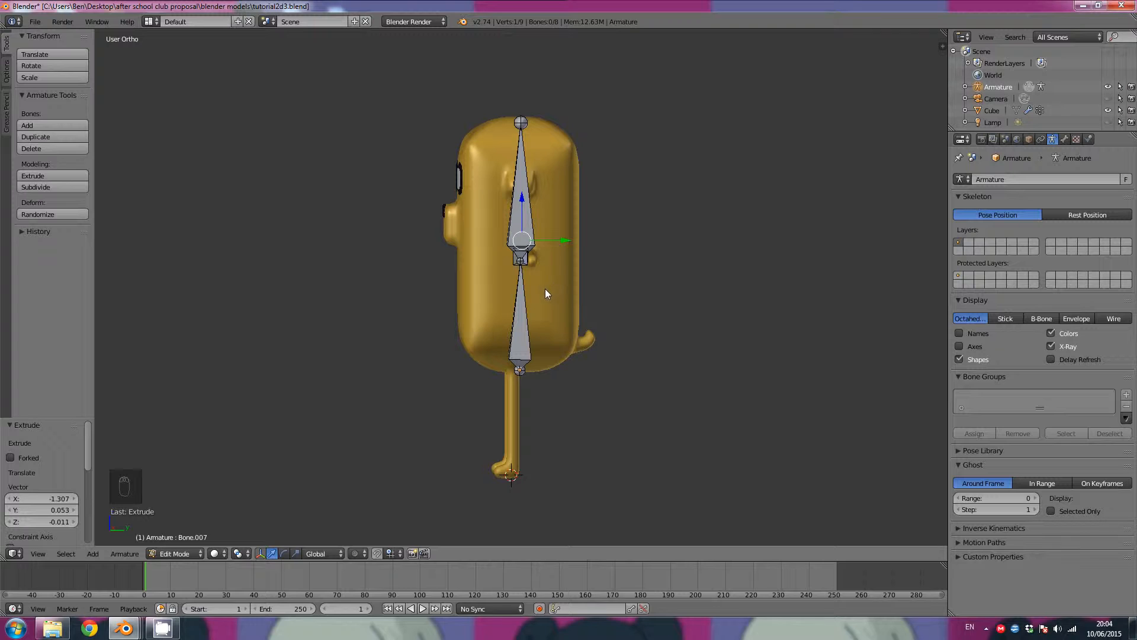
right_click(527, 251)
middle_click_drag(527, 269, 548, 268)
right_click(543, 264)
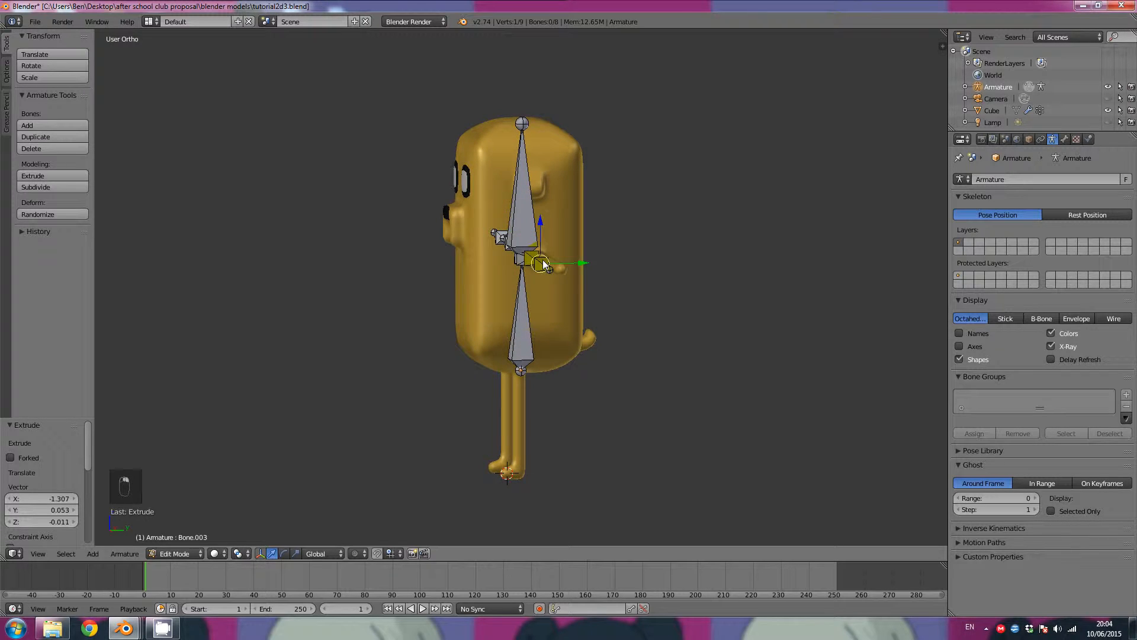
right_click(513, 328)
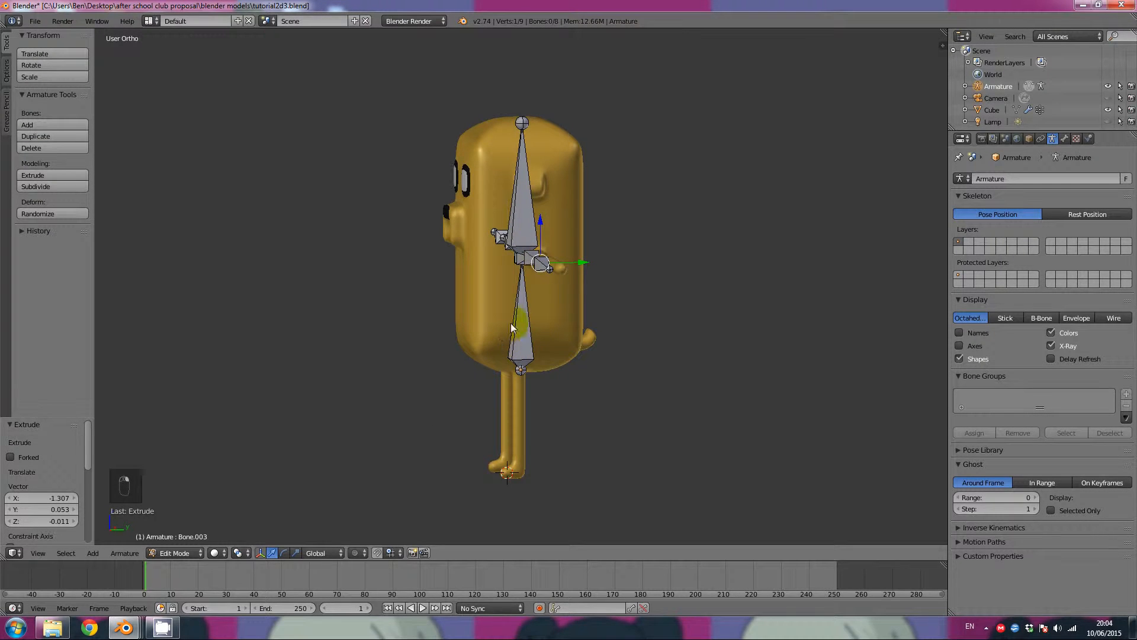
middle_click_drag(573, 271, 660, 269)
right_click(664, 254)
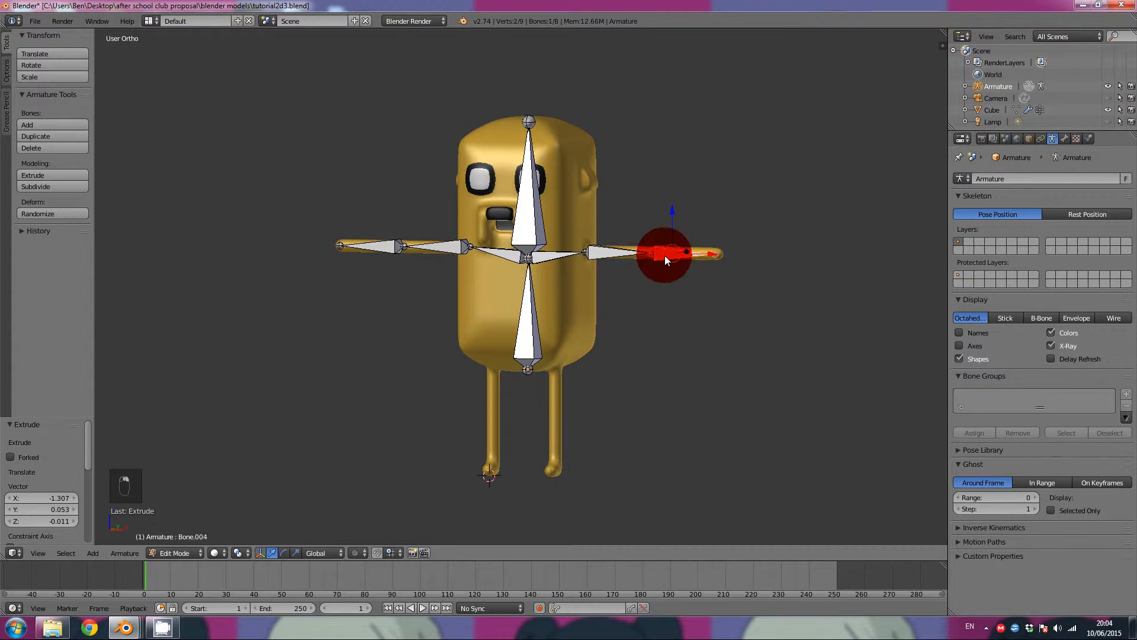
right_click(613, 255, "shift")
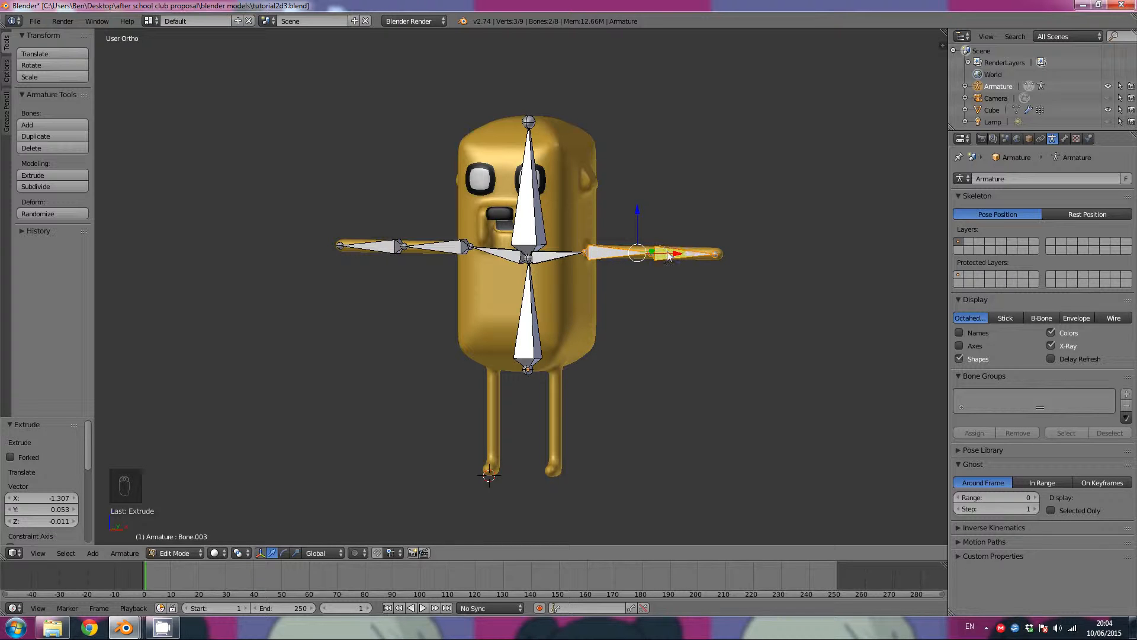
middle_click_drag(694, 252, 585, 261)
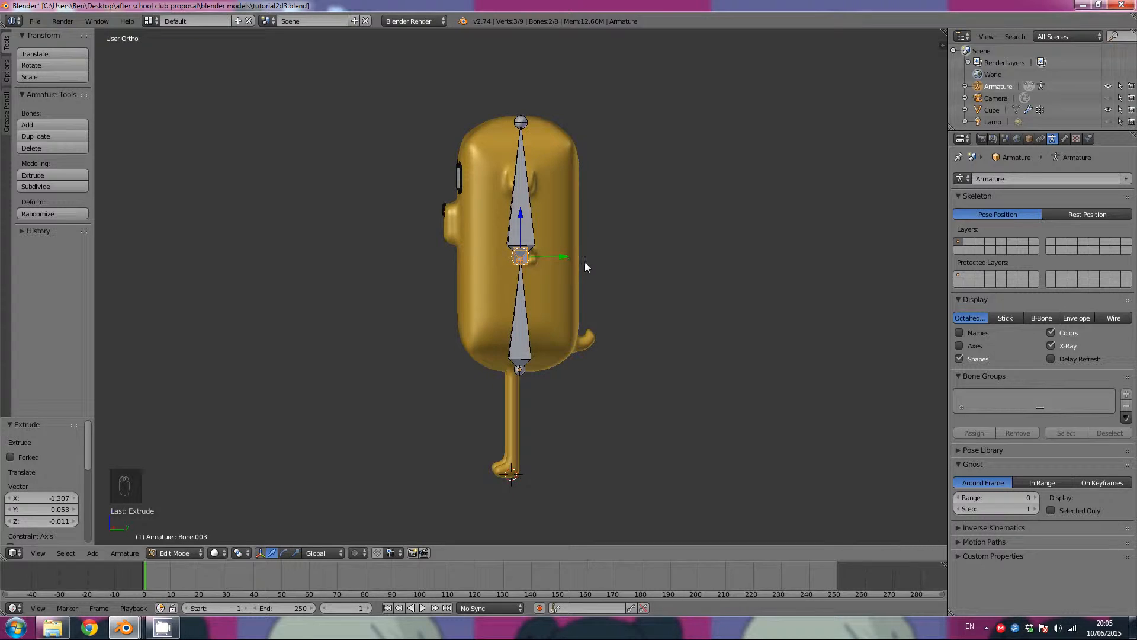
key("g")
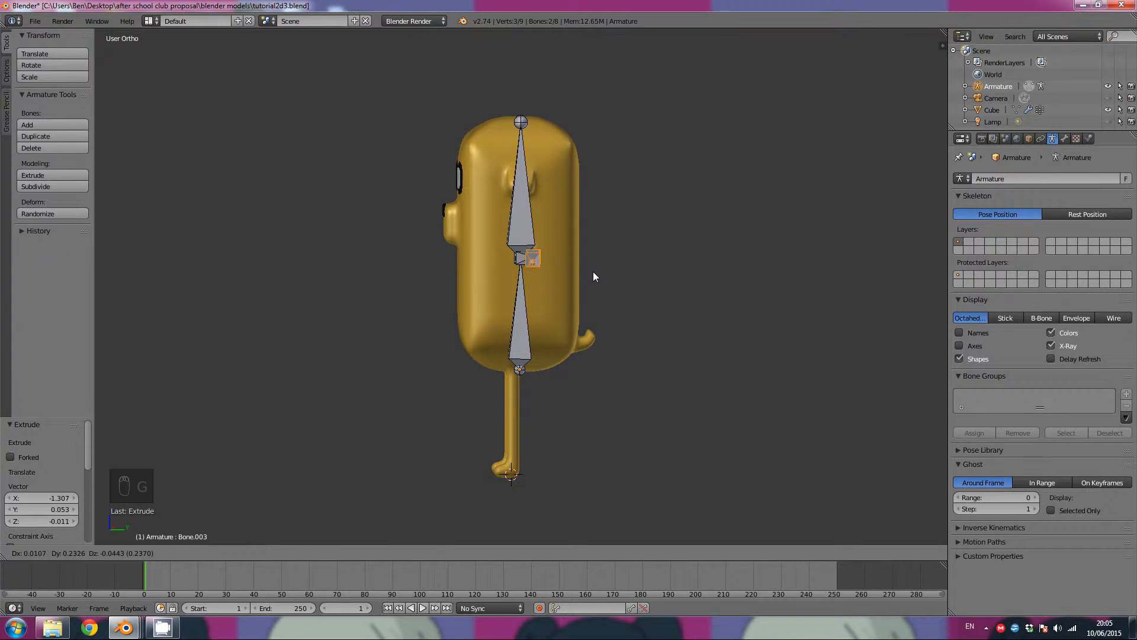
left_click(594, 273)
Shift the positive X upper arm bone about 0.02 units in X and 0.03 in Z, and rotate the forearm bone about -0.8°
middle_click_drag(594, 272, 736, 270)
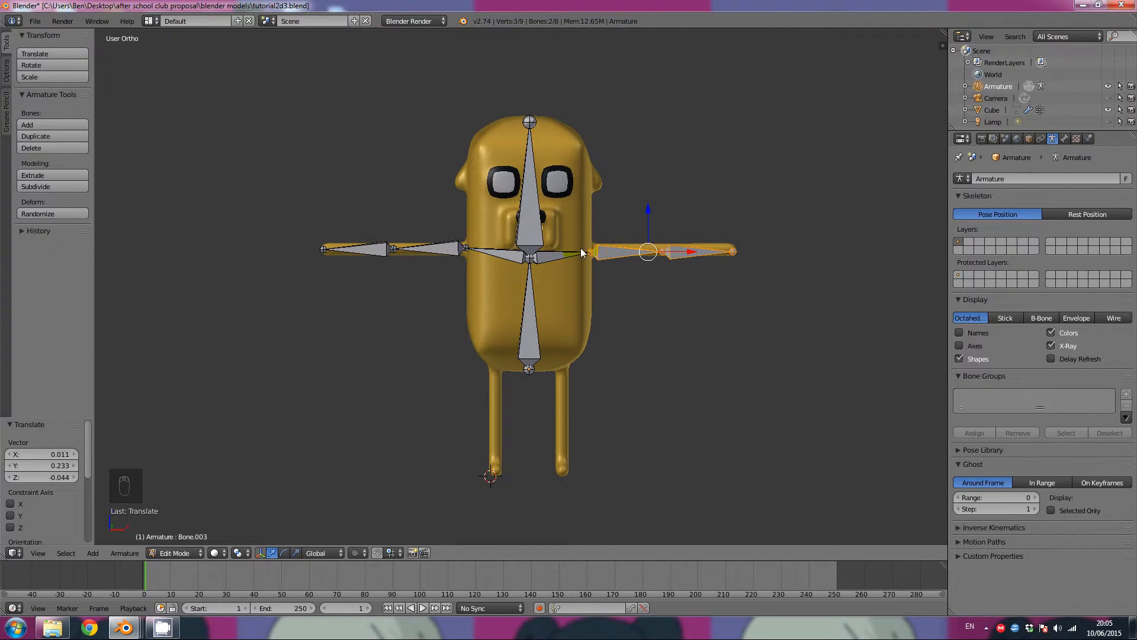
left_click(598, 255)
key("g")
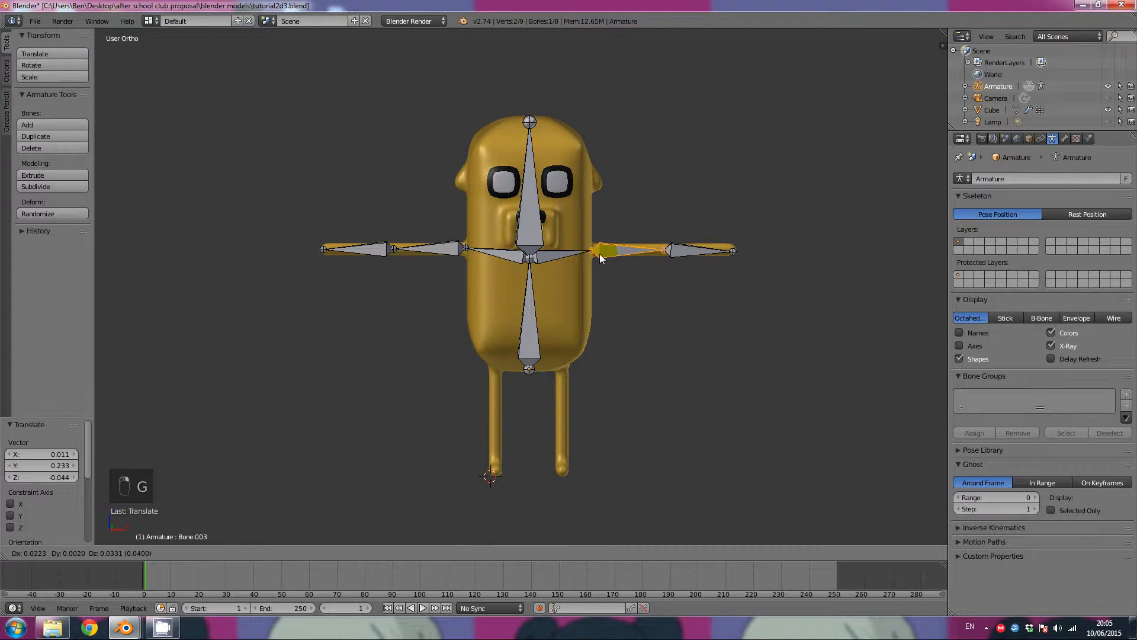
left_click(599, 253)
right_click(685, 249)
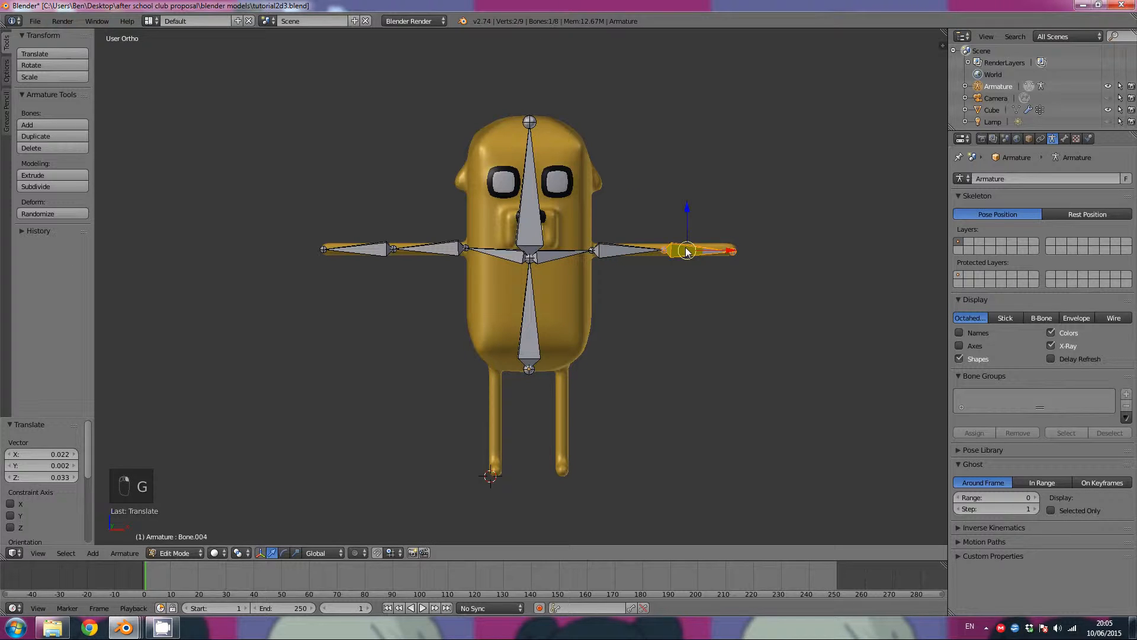
key("r")
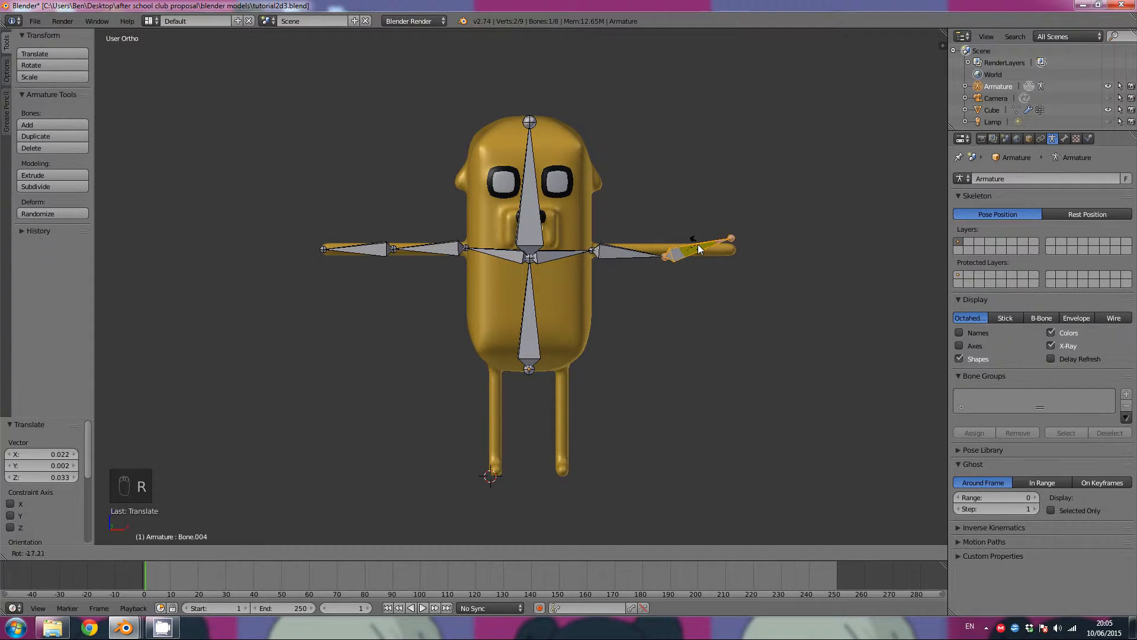
left_click(699, 246)
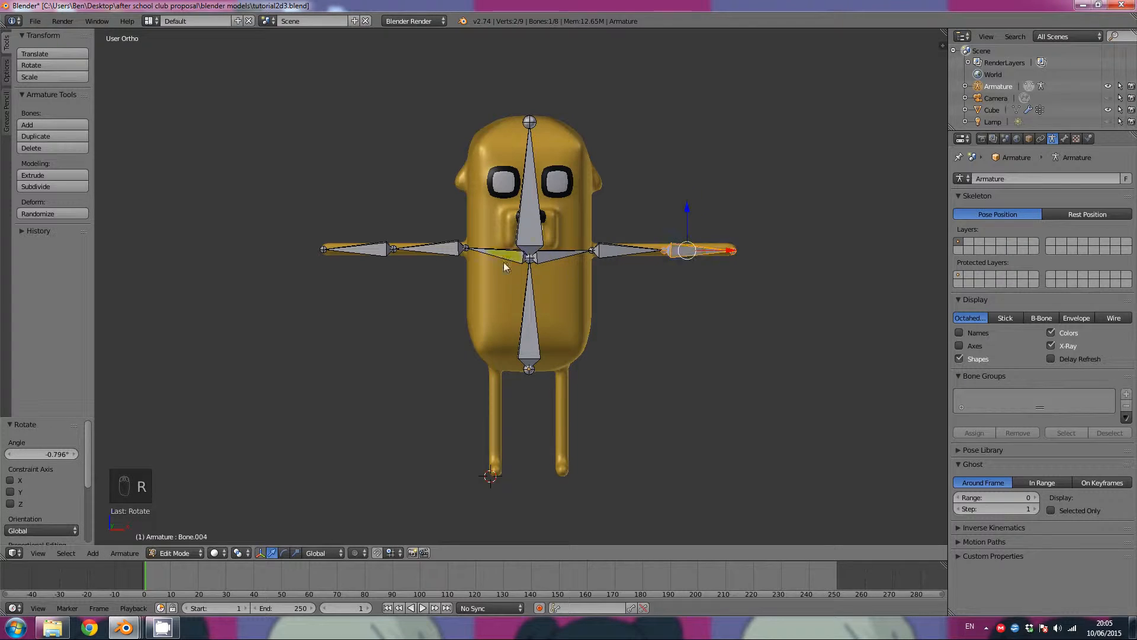
Select both arm bones on the negative X side and examine their alignment with the arm mesh from the side and above
right_click(442, 250)
right_click(378, 251, "shift")
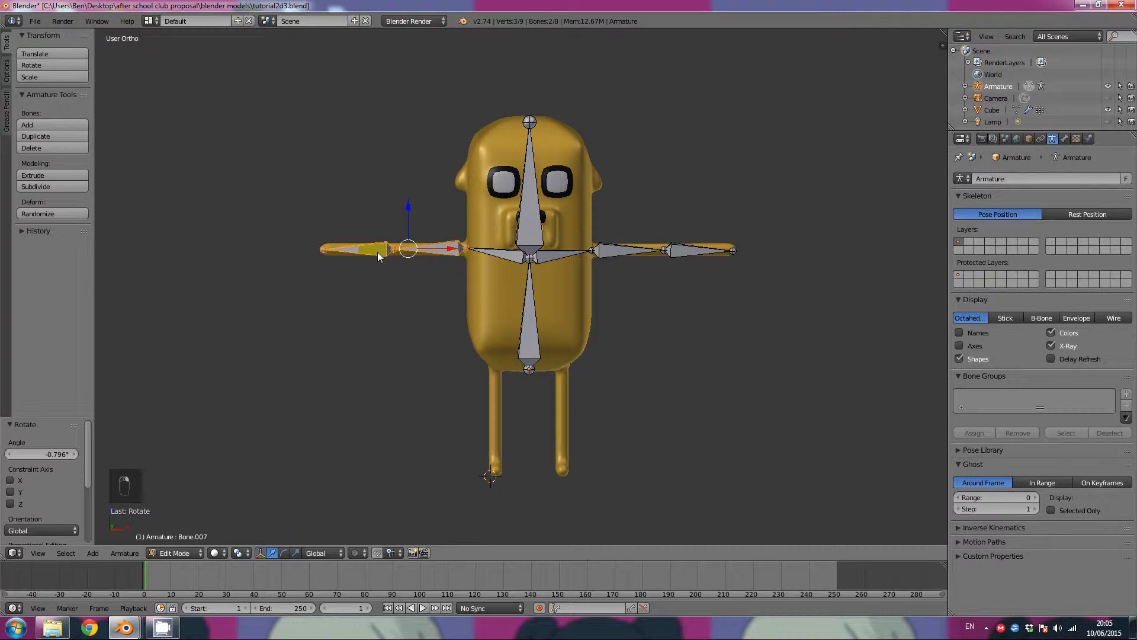
right_click(377, 254, "shift")
key("KP_4")
key("KP_4")
key("KP_4")
key("KP_4")
key("KP_4")
key("KP_4")
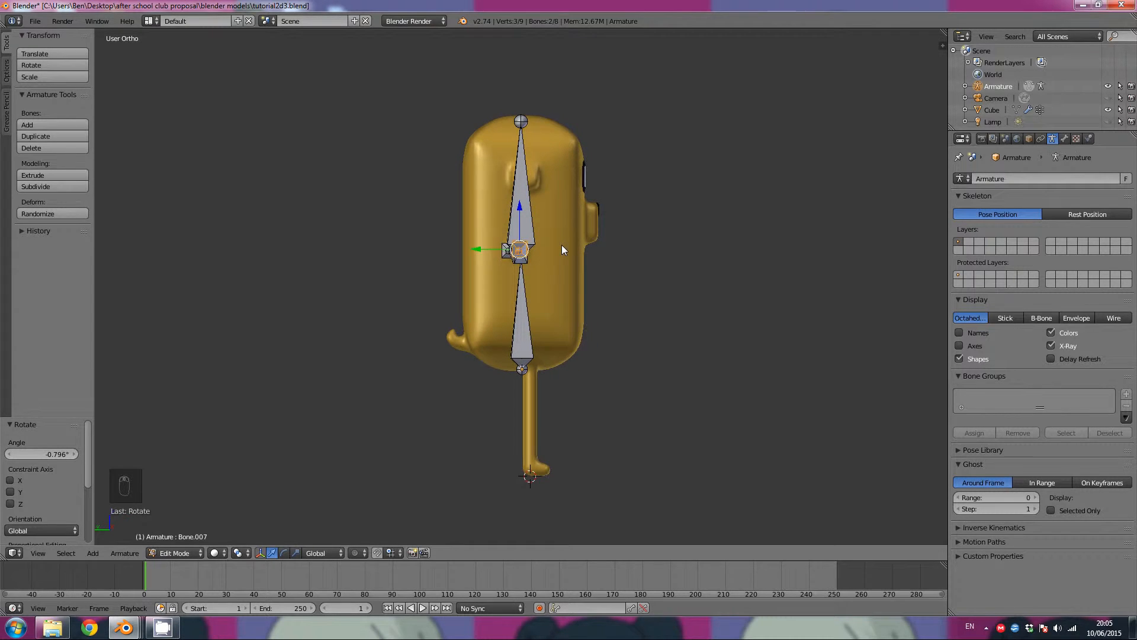
middle_click_drag(561, 244, 563, 349)
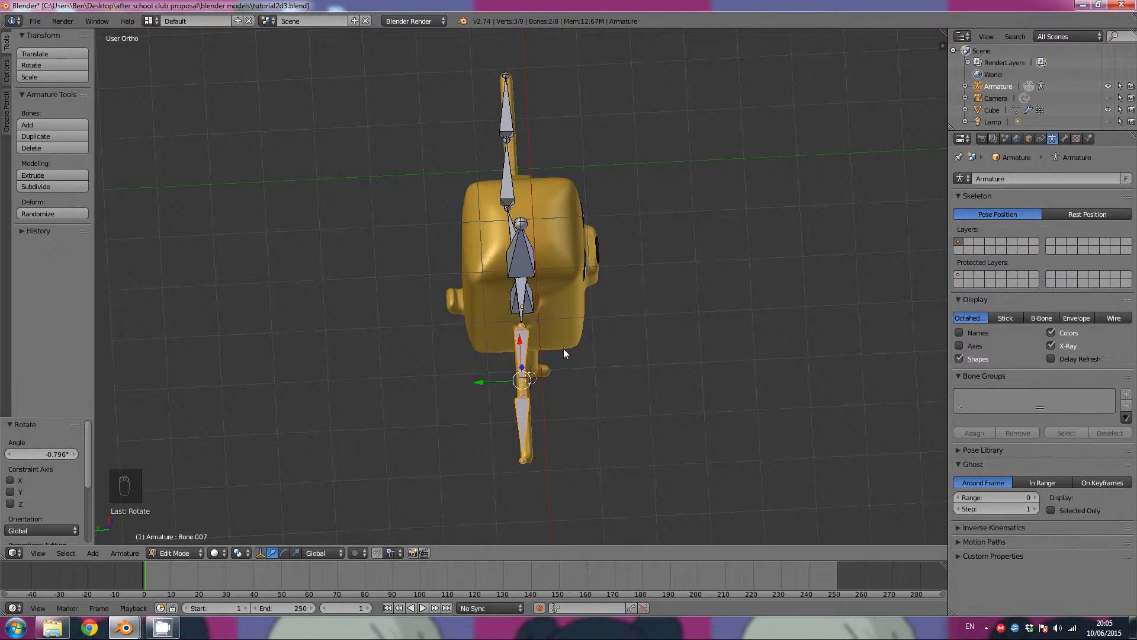
Shift the negative X forearm bone about 0.03 units in negative Y and rotate it about -2.56° to follow the arm
right_click(525, 421)
key("g")
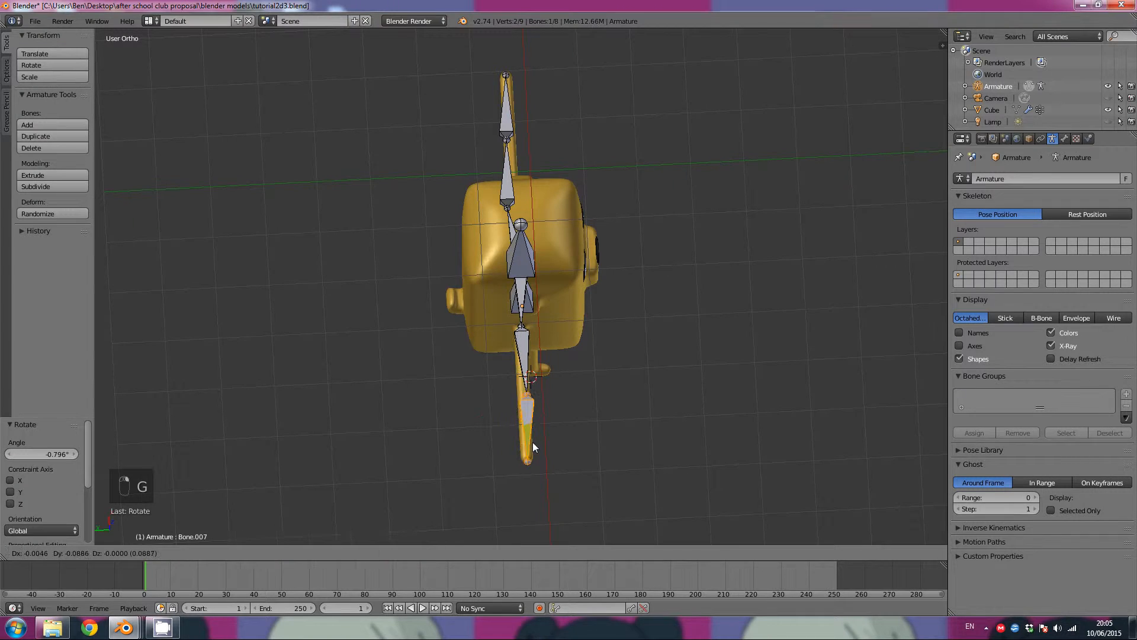
left_click(529, 448)
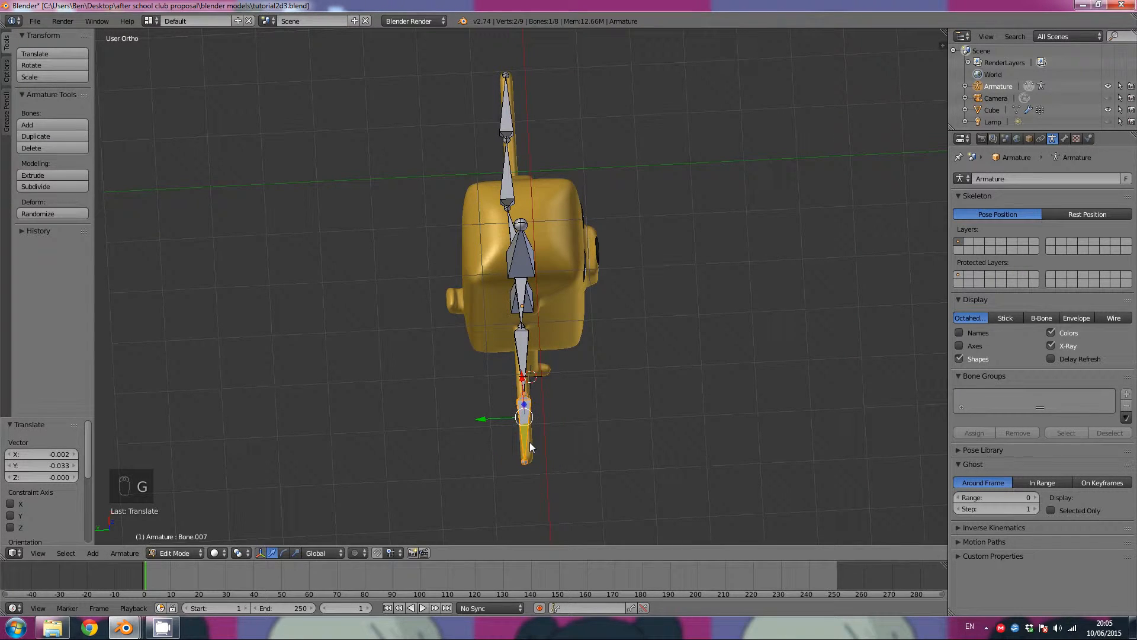
key("r")
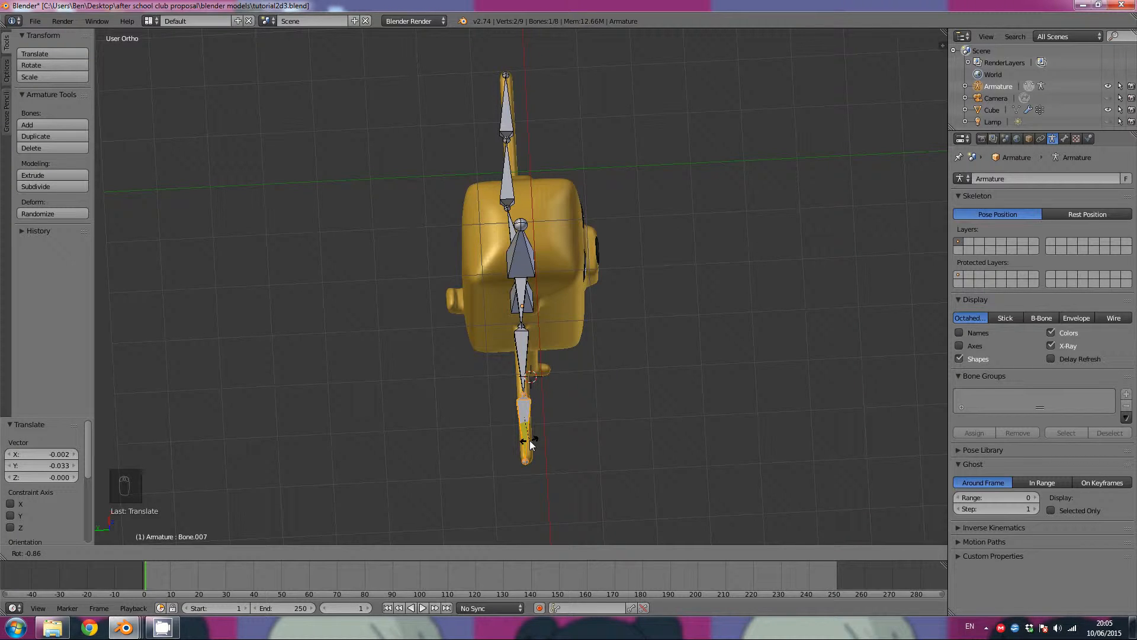
left_click(530, 439)
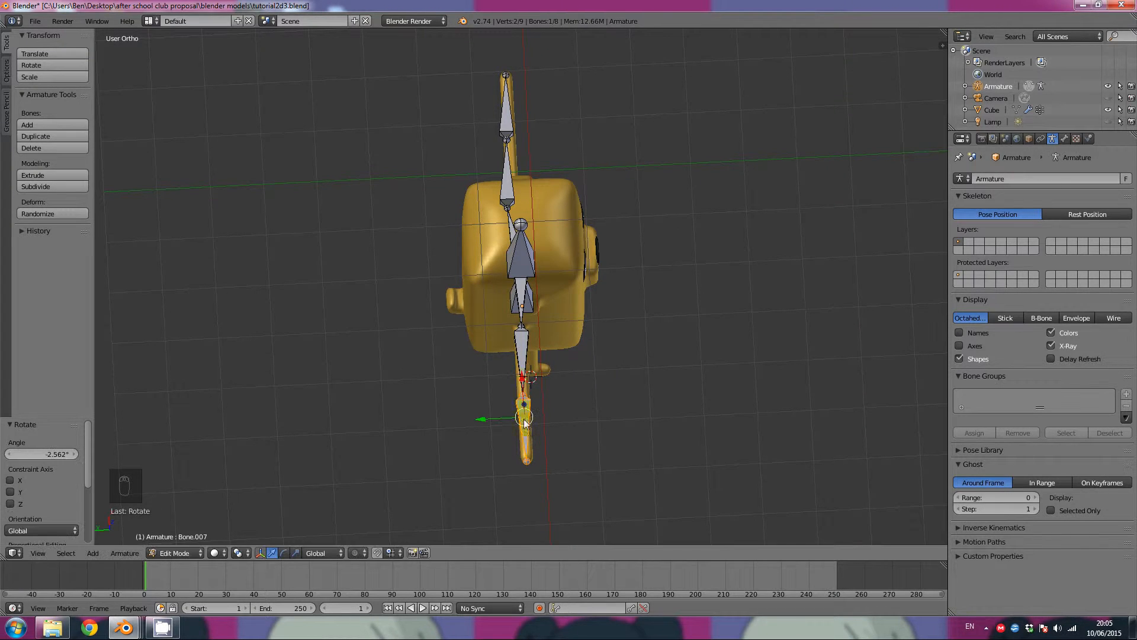
middle_click_drag(519, 342, 385, 236)
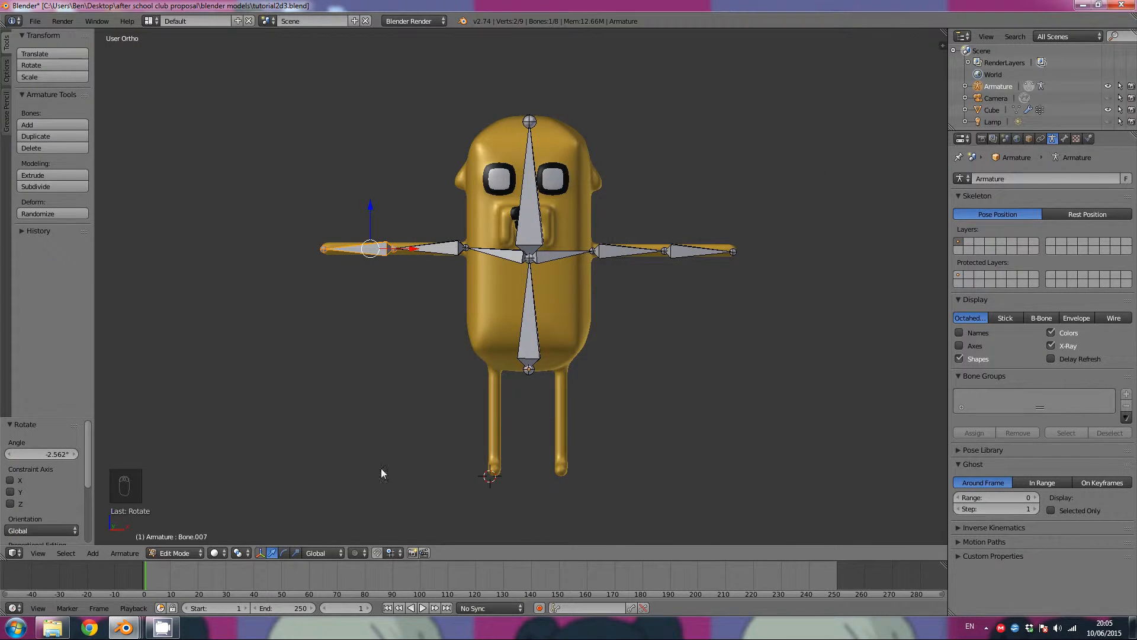
Place the 3D cursor away from the character and rename the lower body bone as torso
left_click(681, 105)
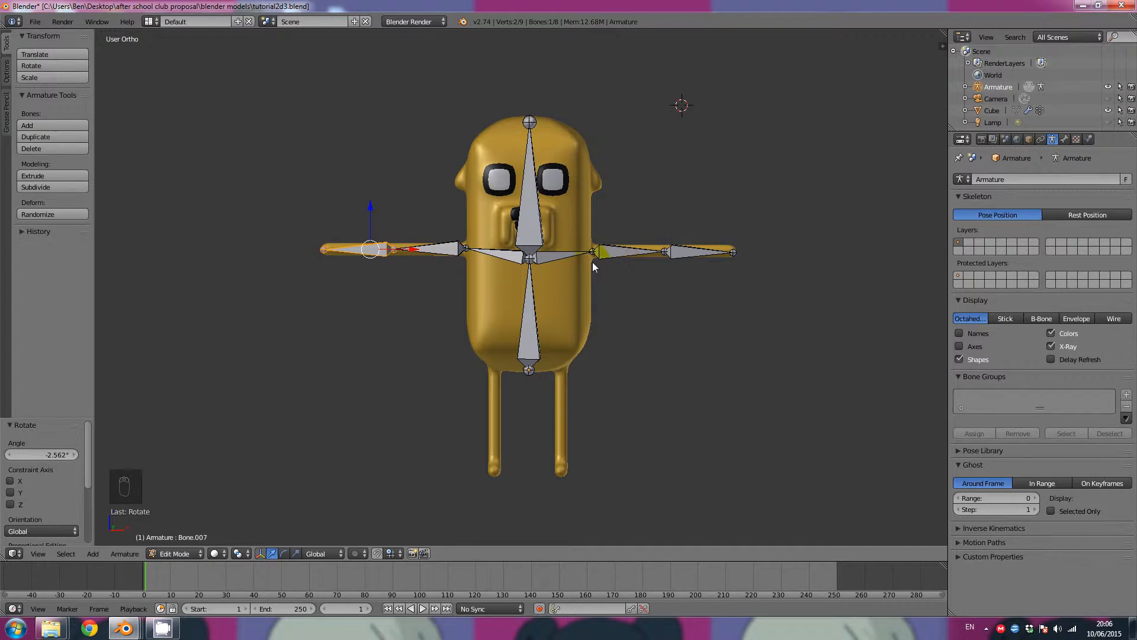
right_click(531, 326)
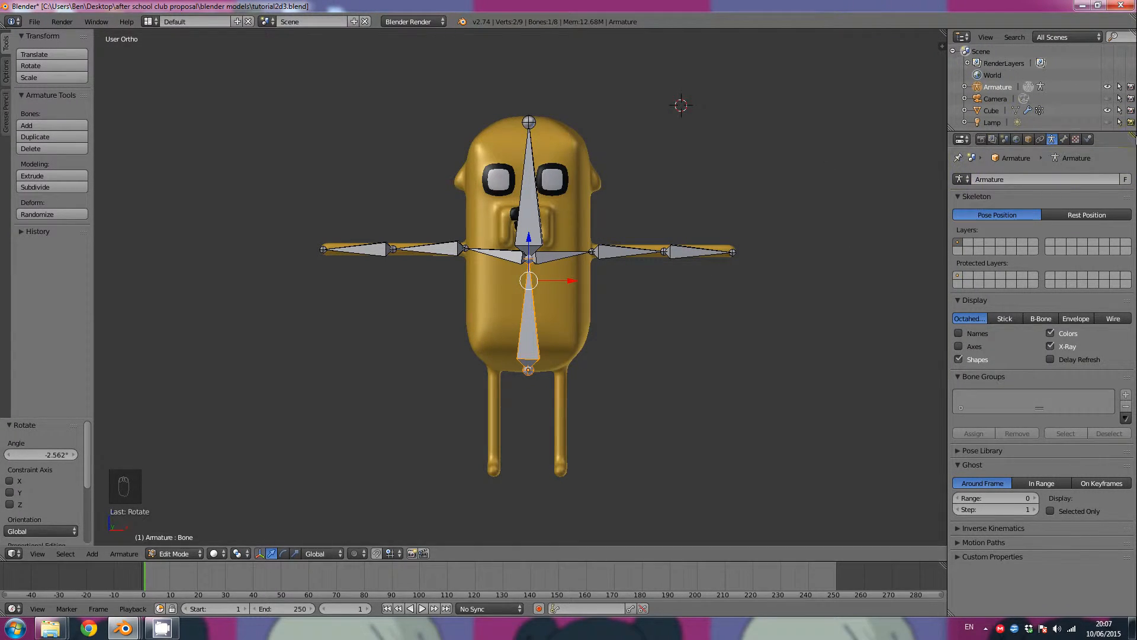
left_click(1066, 140)
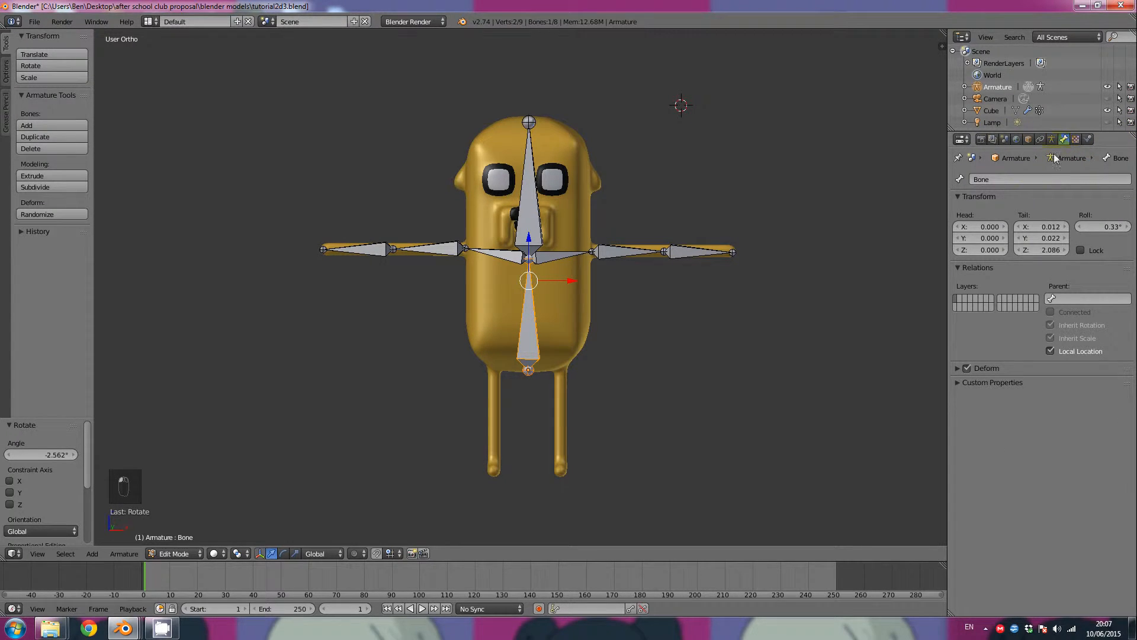
left_click(1002, 178)
left_click(980, 182)
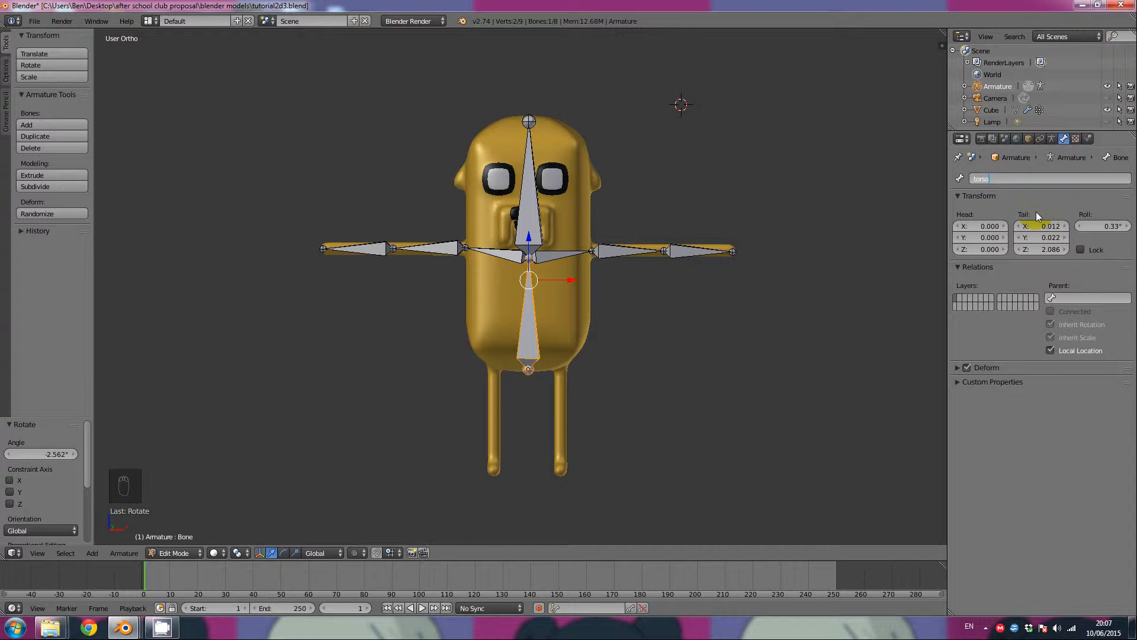
key("Return")
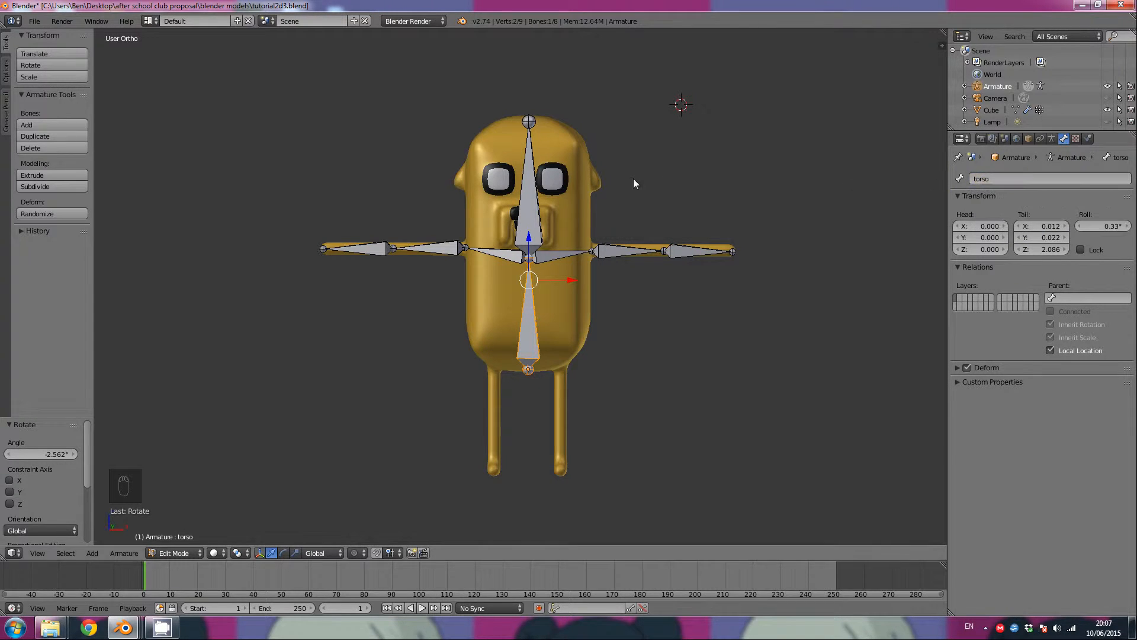
Rename the bone running from the chest to the top of the head as head
right_click(527, 207)
left_click(1006, 179)
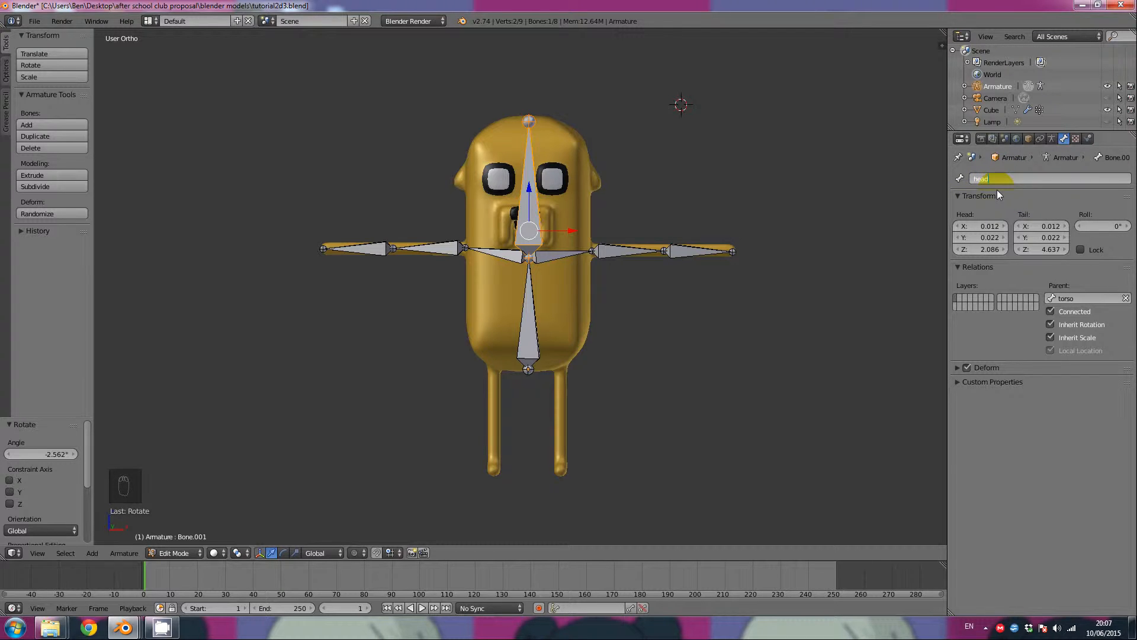
key("Return")
Rename the upper arm bone on the positive X side as Left arm 1
right_click(531, 307)
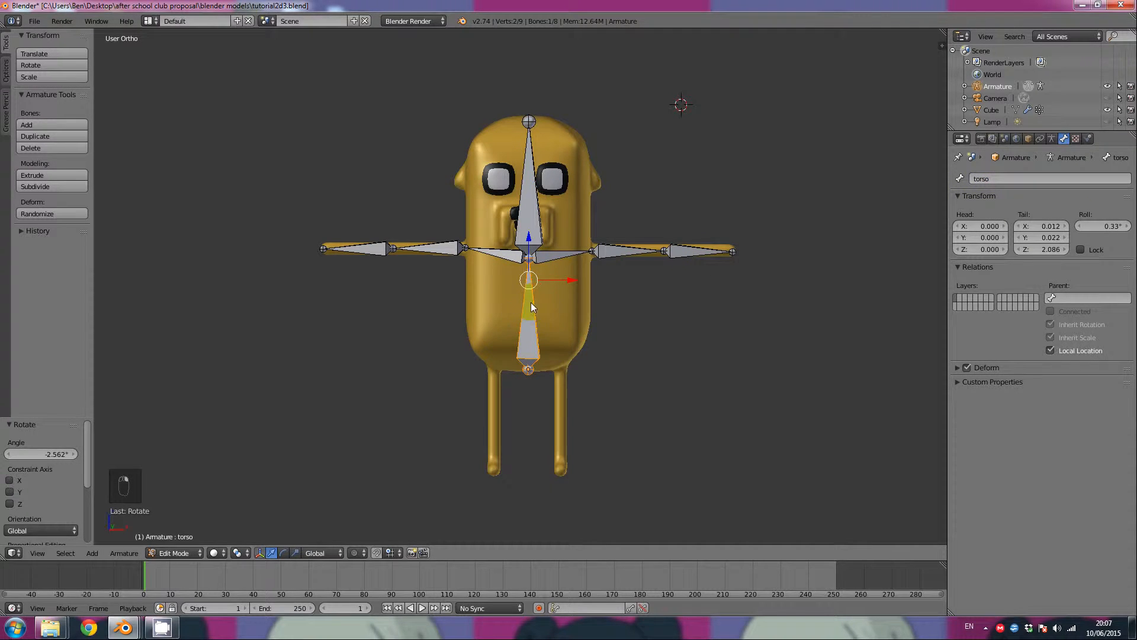
right_click(535, 233)
right_click(550, 254)
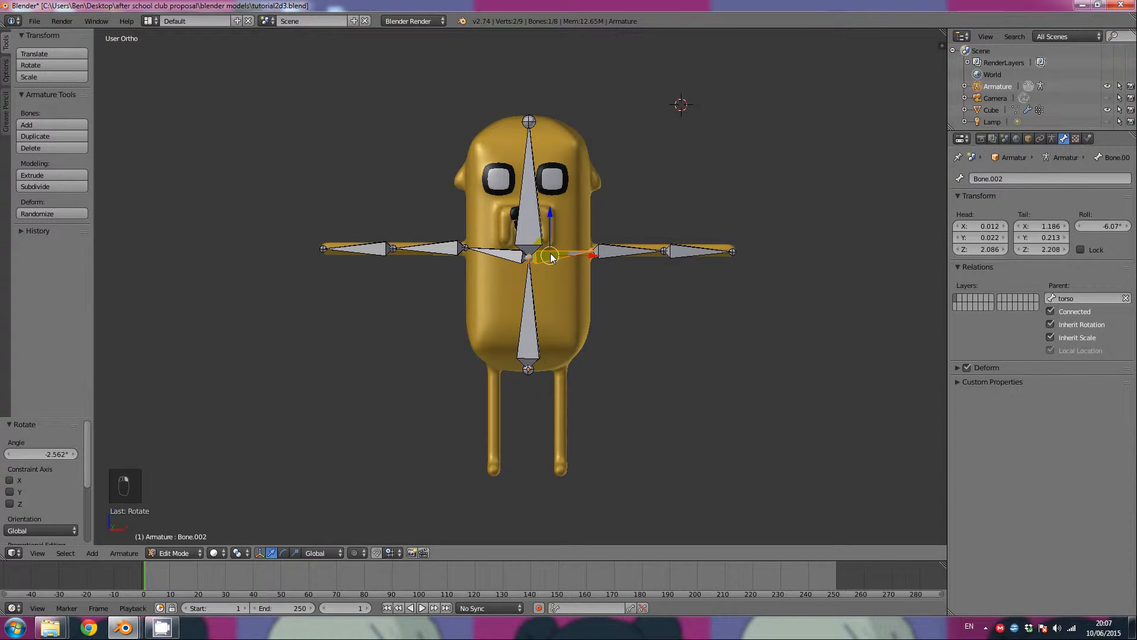
right_click(613, 251)
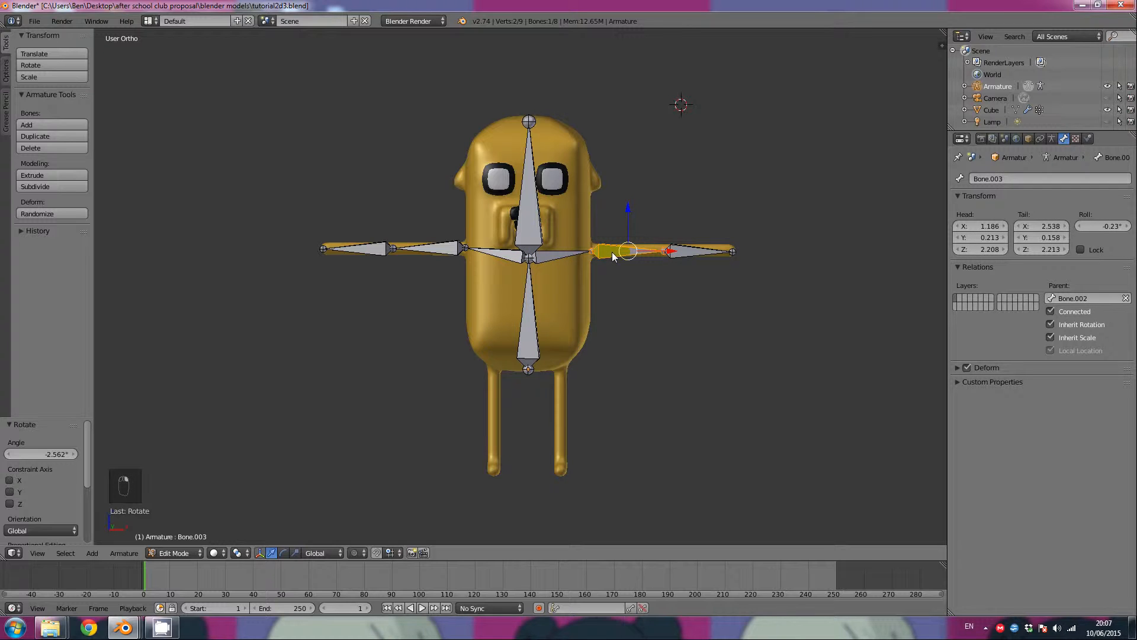
left_click(1019, 179)
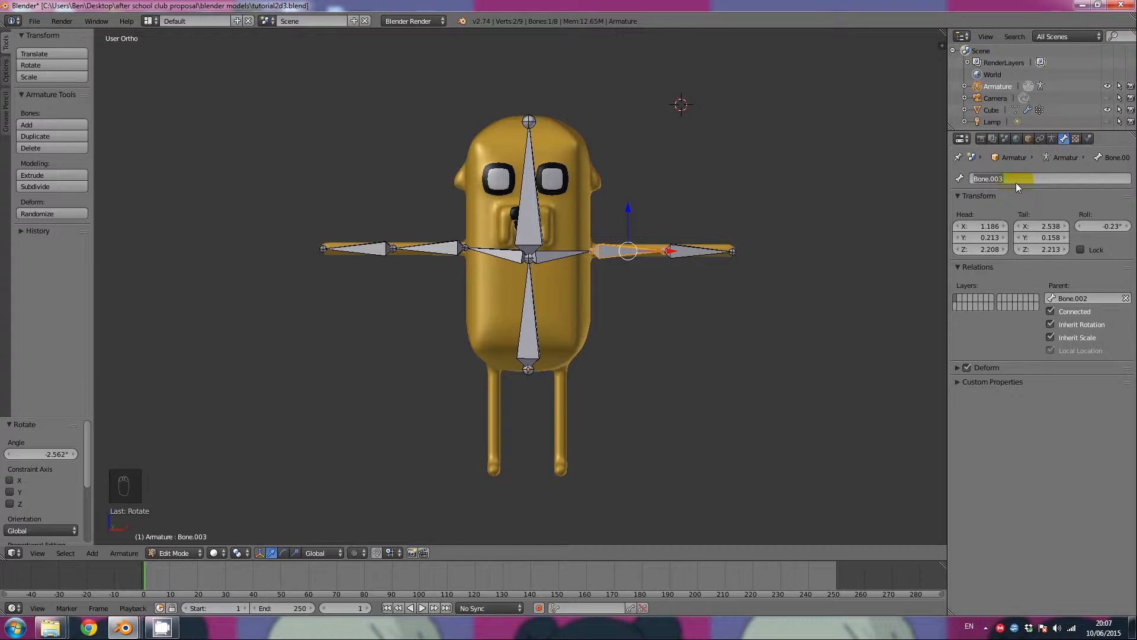
type("L")
type("eft arm 1")
key("Return")
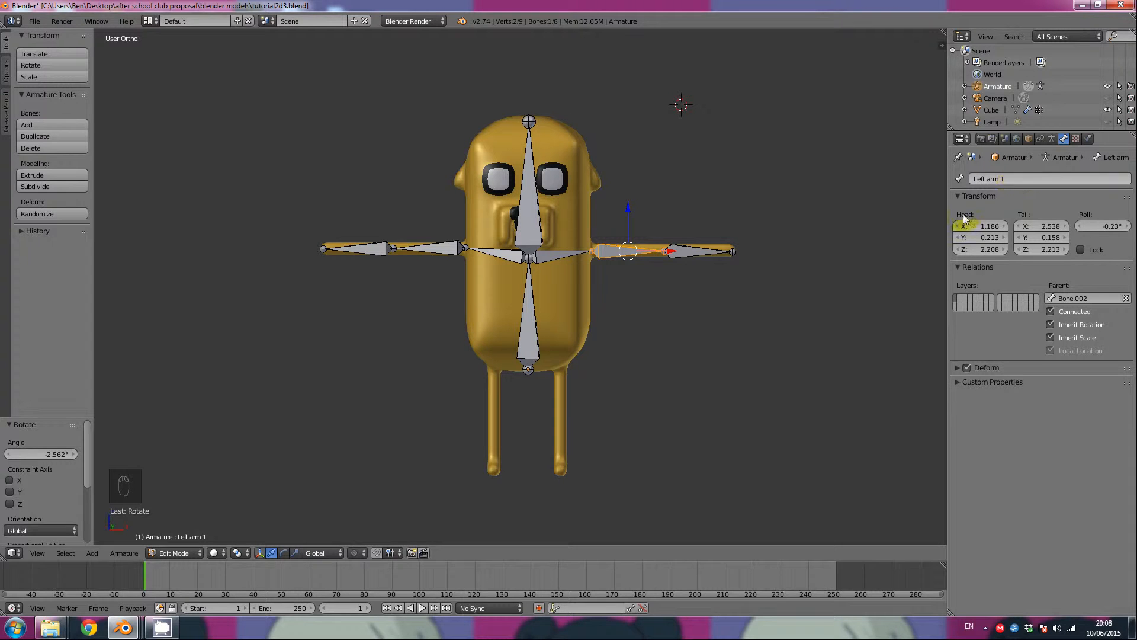
Rename the forearm bone on the positive X side as Left arm 2
right_click(715, 256)
left_click(1025, 178)
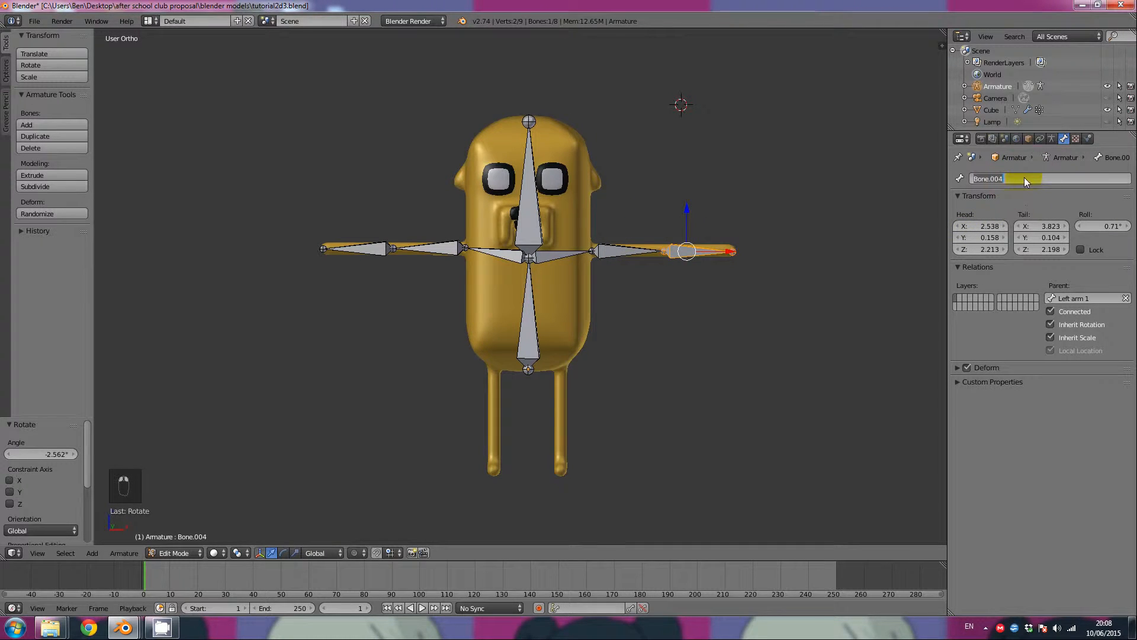
type("Left arm 2")
key("Return")
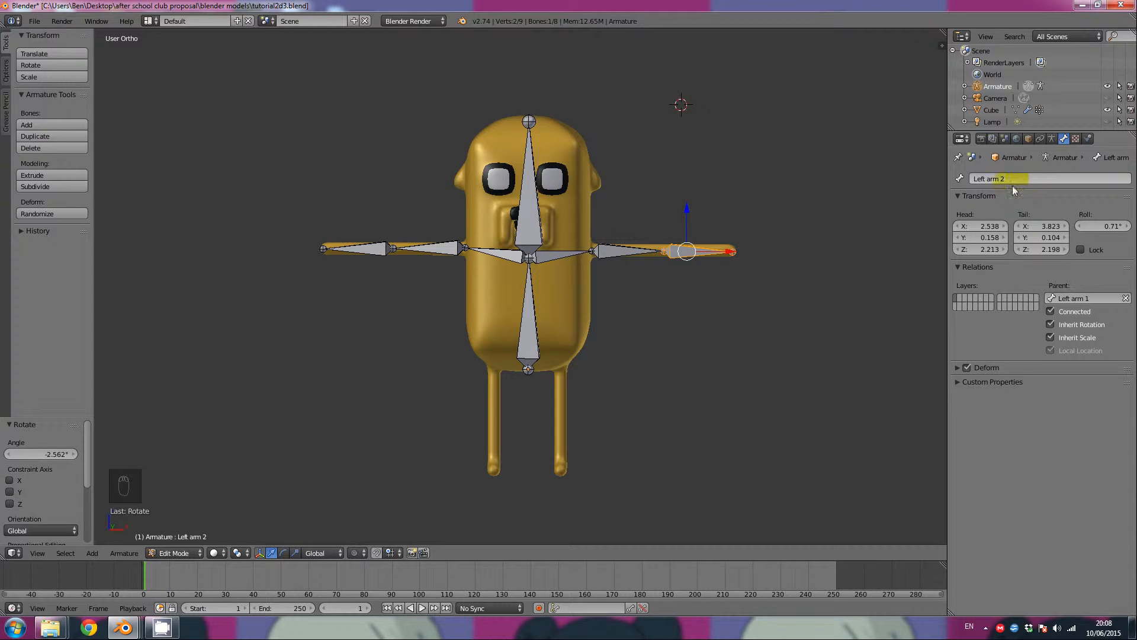
Rename the upper arm bone on the negative X side as Right arm 1
right_click(446, 250)
left_click(1034, 176)
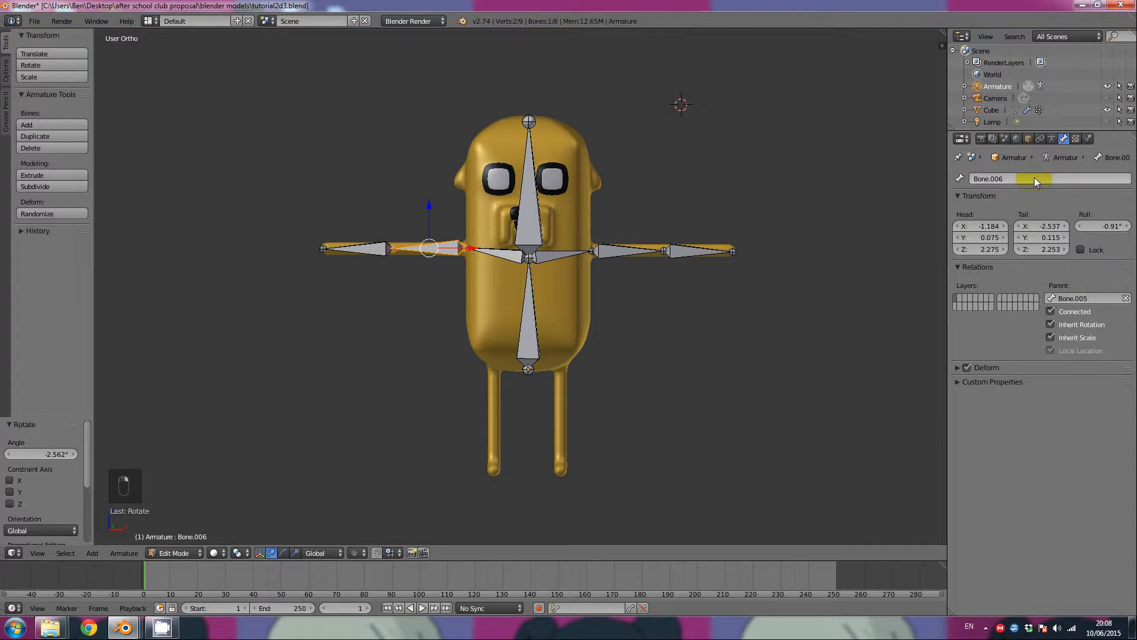
type("Ri")
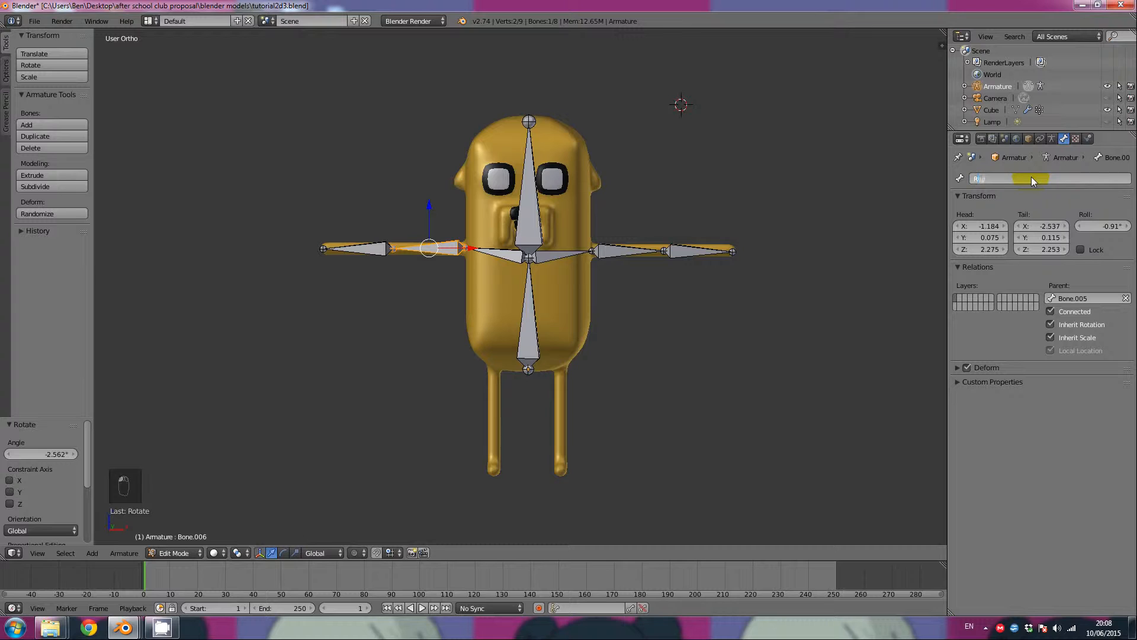
type("ght arm 1")
key("Return")
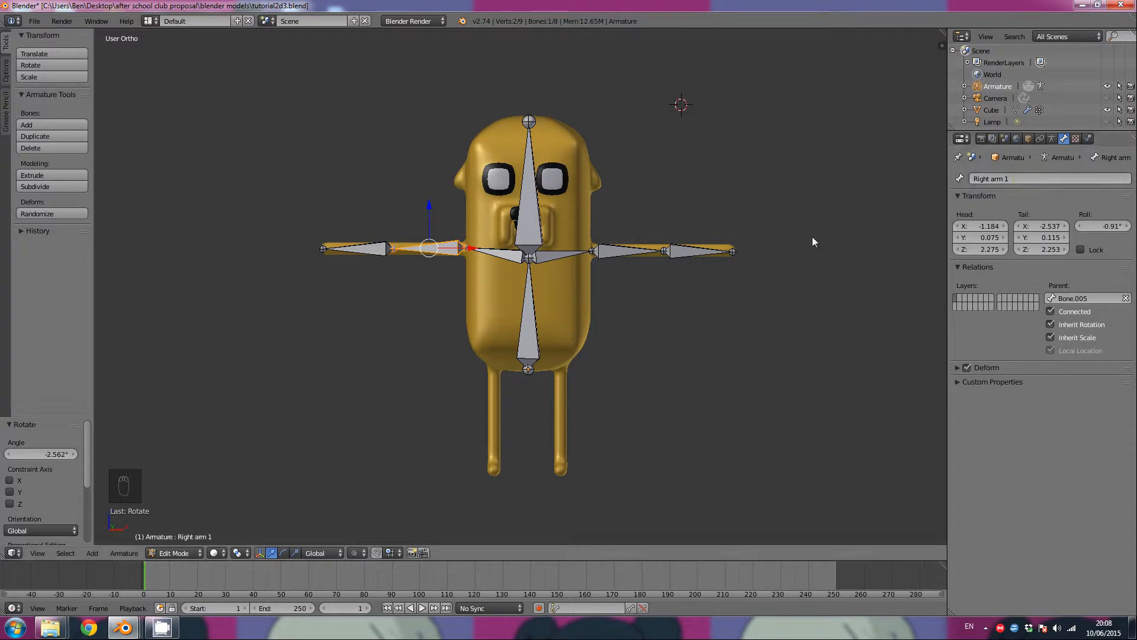
Rename the forearm bone on the negative X side as righ arm 2
right_click(370, 251)
left_click(1014, 179)
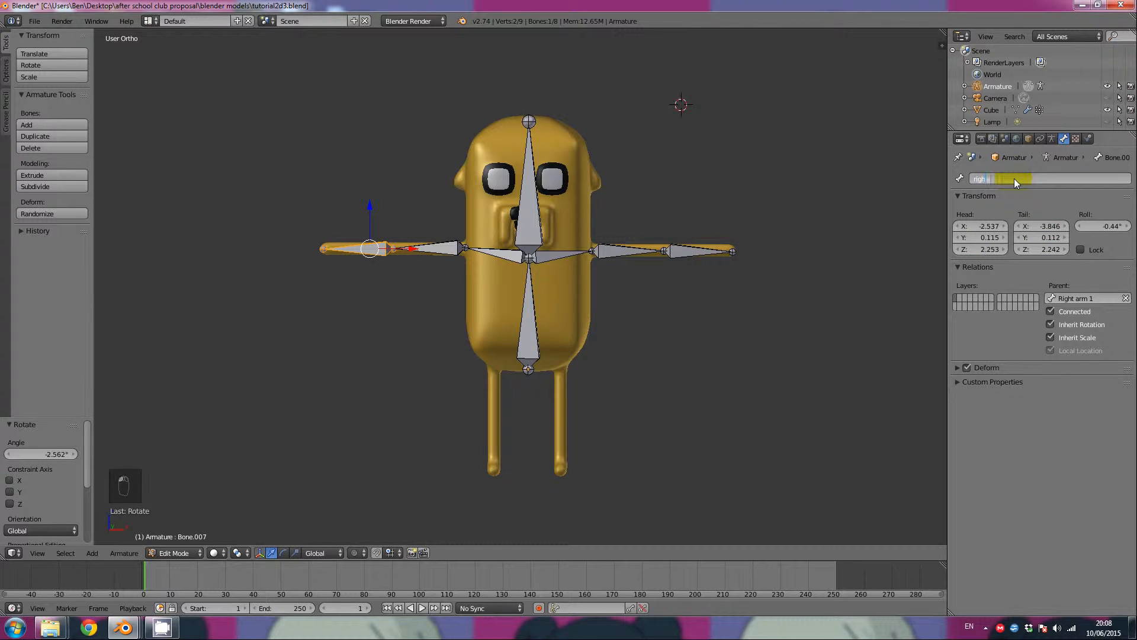
type("righ arm 2")
key("Return")
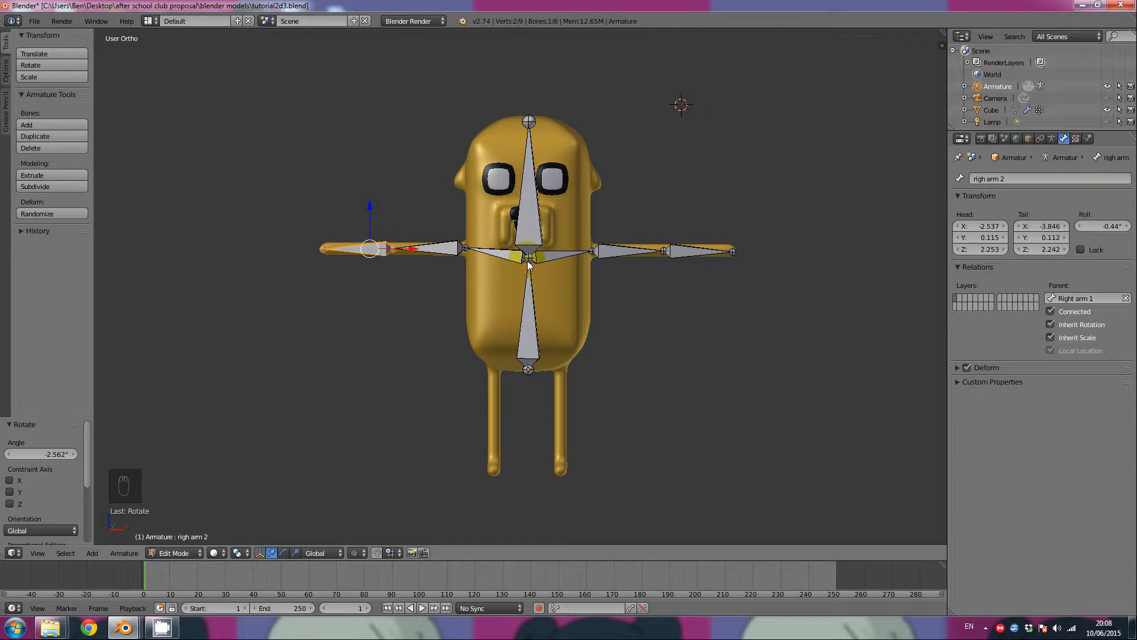
Extrude a hip bone about 0.6 units long from the torso's base and two bones about 1.0 and 0.9 units long down the positive X leg
right_click(535, 372)
key("e")
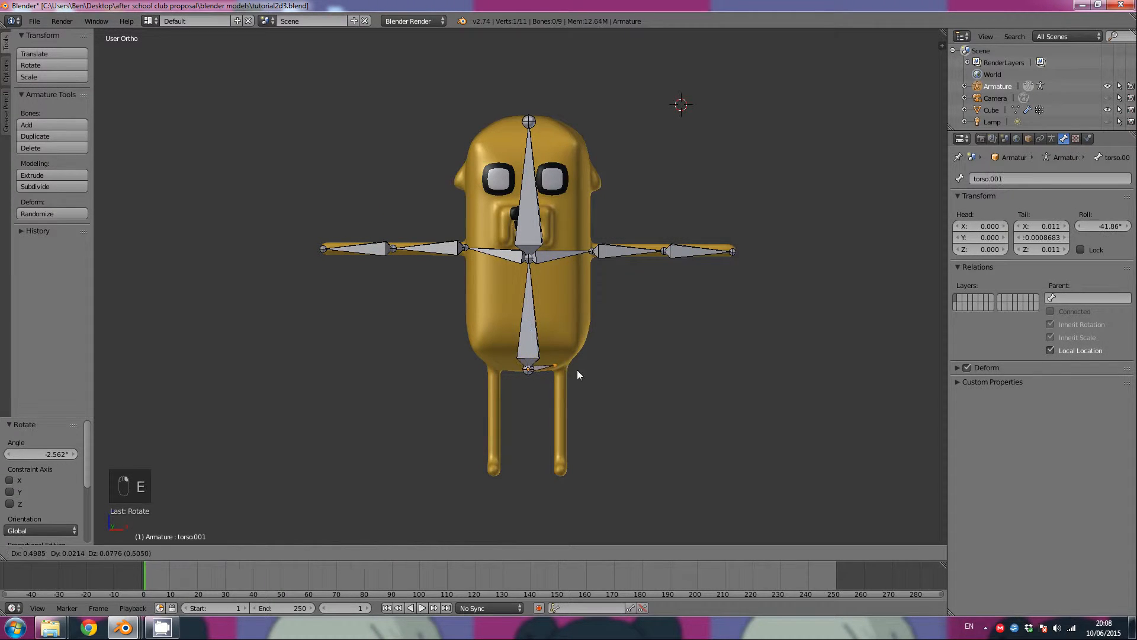
left_click(579, 371)
key("e")
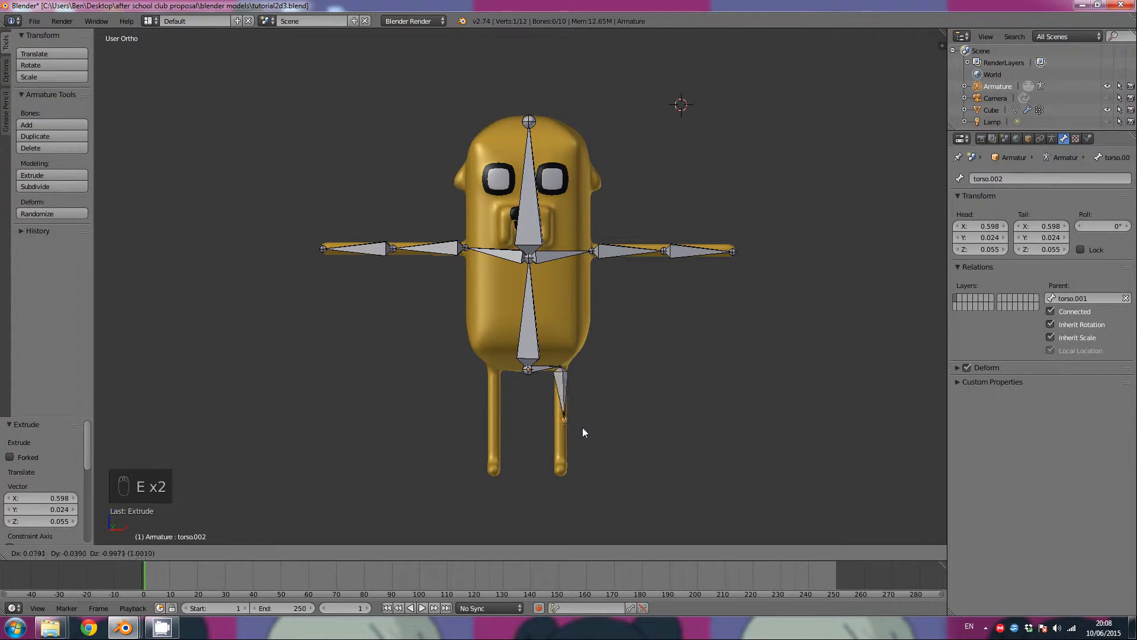
left_click(578, 427)
key("e")
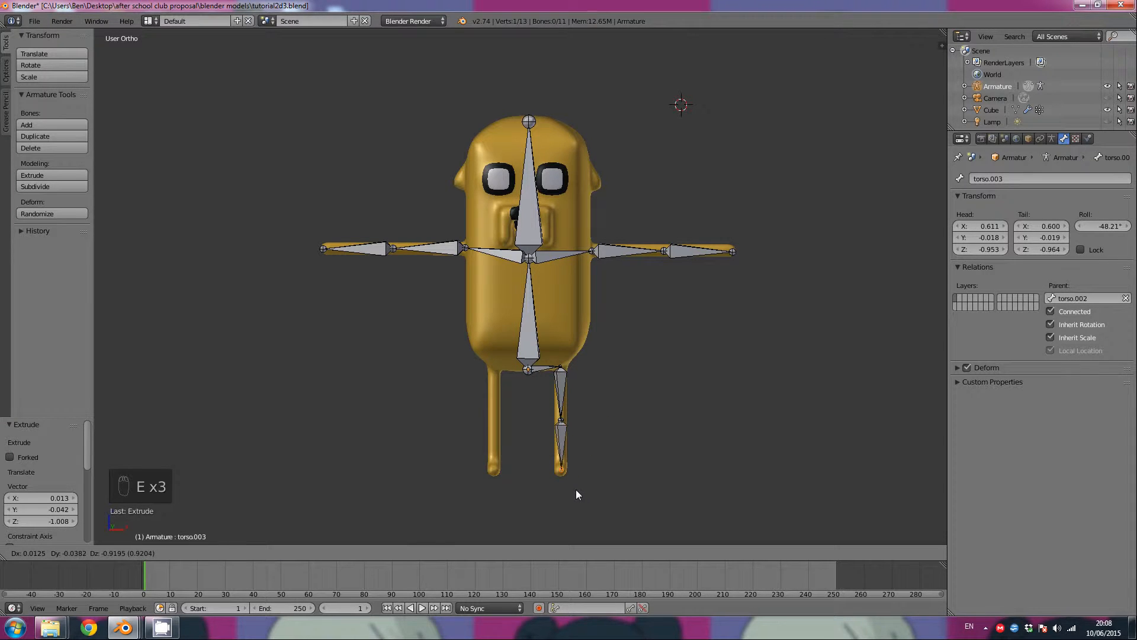
left_click(575, 489)
Delete the hip bone and the two leg bones on the positive X side
right_click(545, 370)
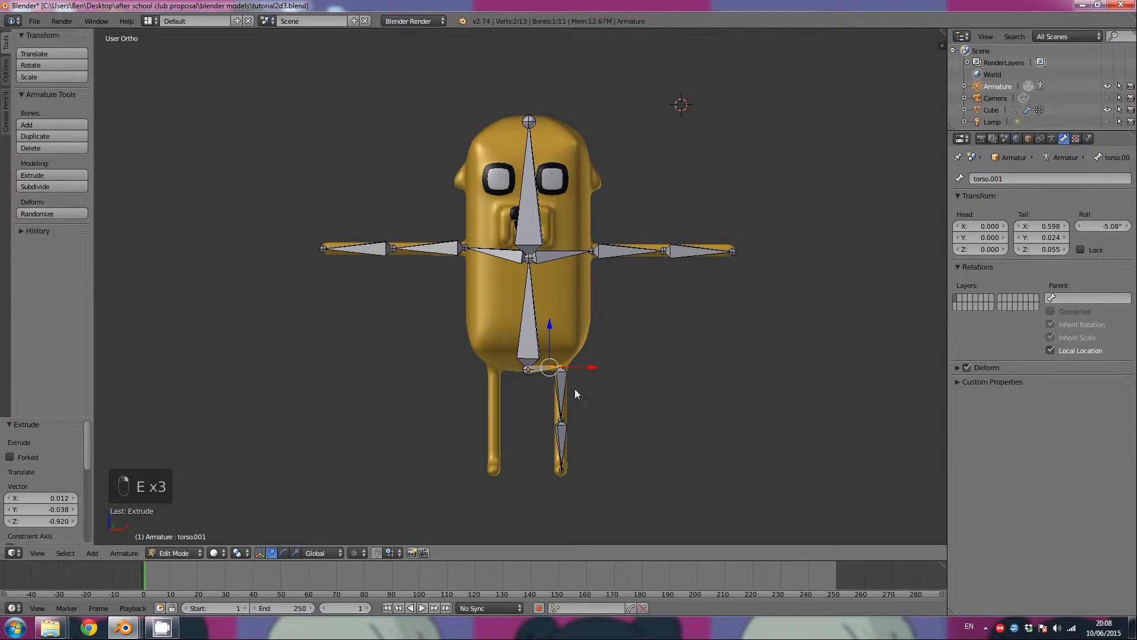
right_click(560, 387, "shift")
right_click(565, 431, "shift")
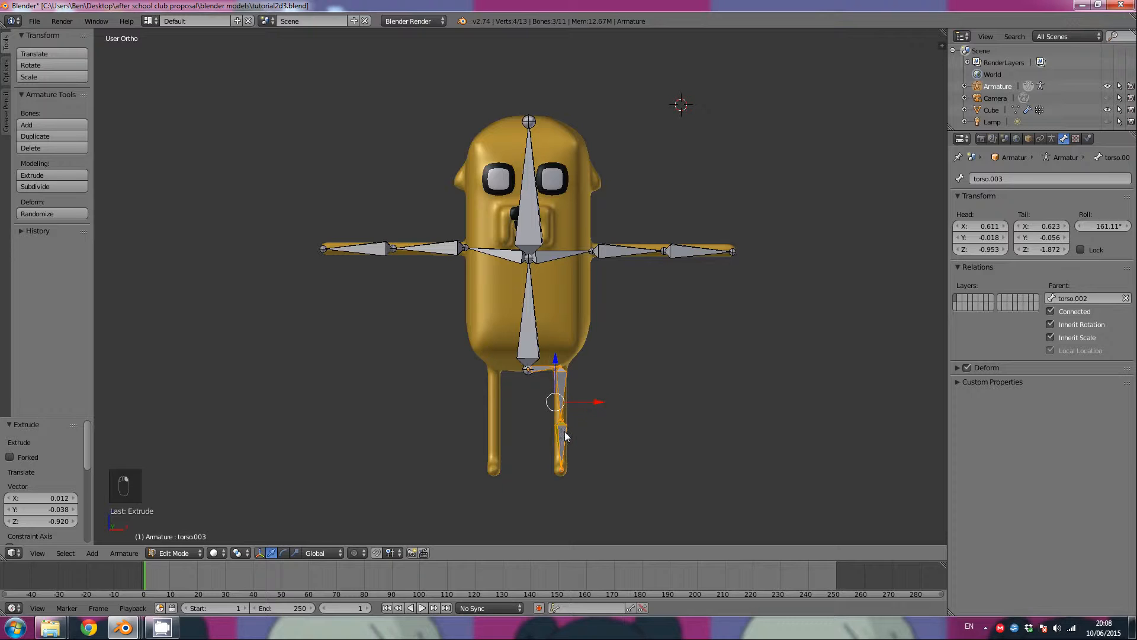
key("x")
left_click(564, 433)
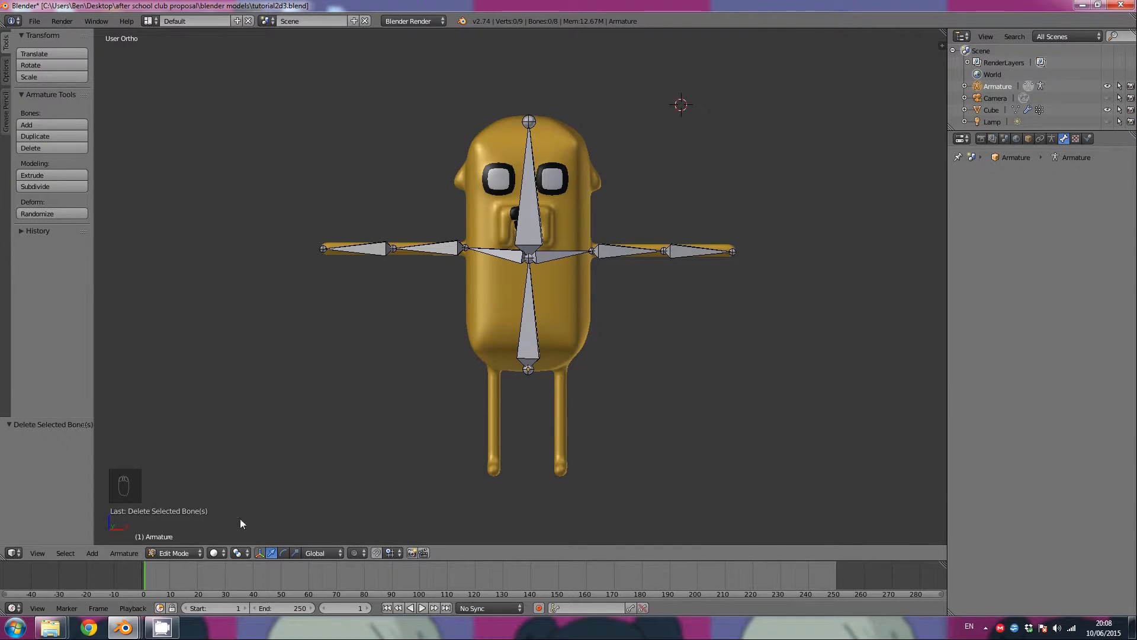
In Object Mode, parent the character mesh to the armature using Armature Deform With Empty Groups
left_click(184, 553)
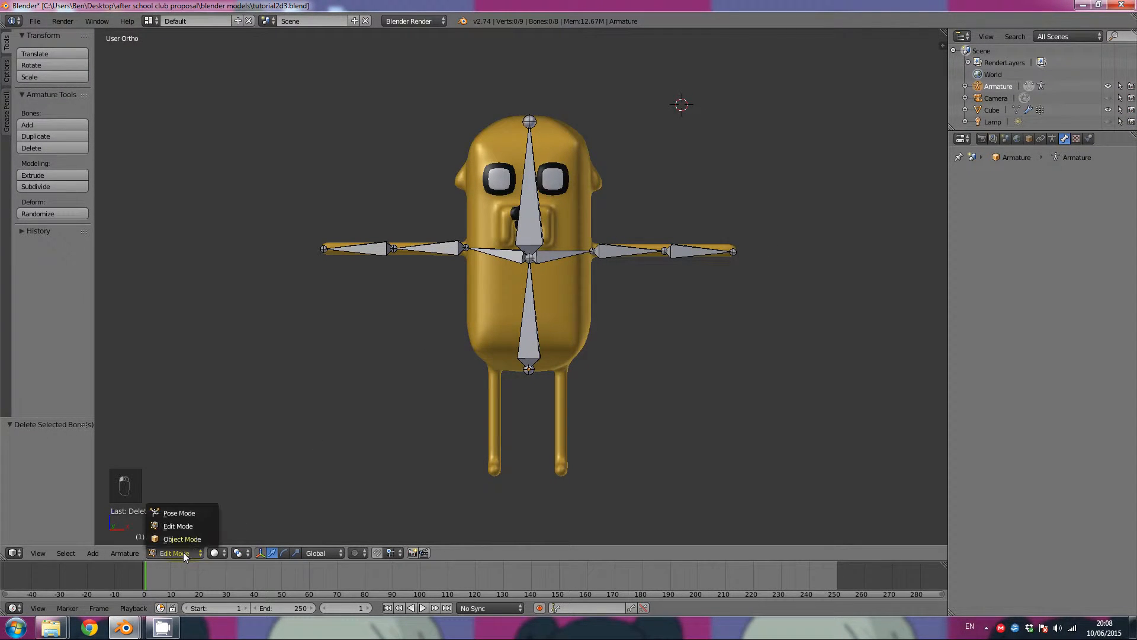
left_click(181, 539)
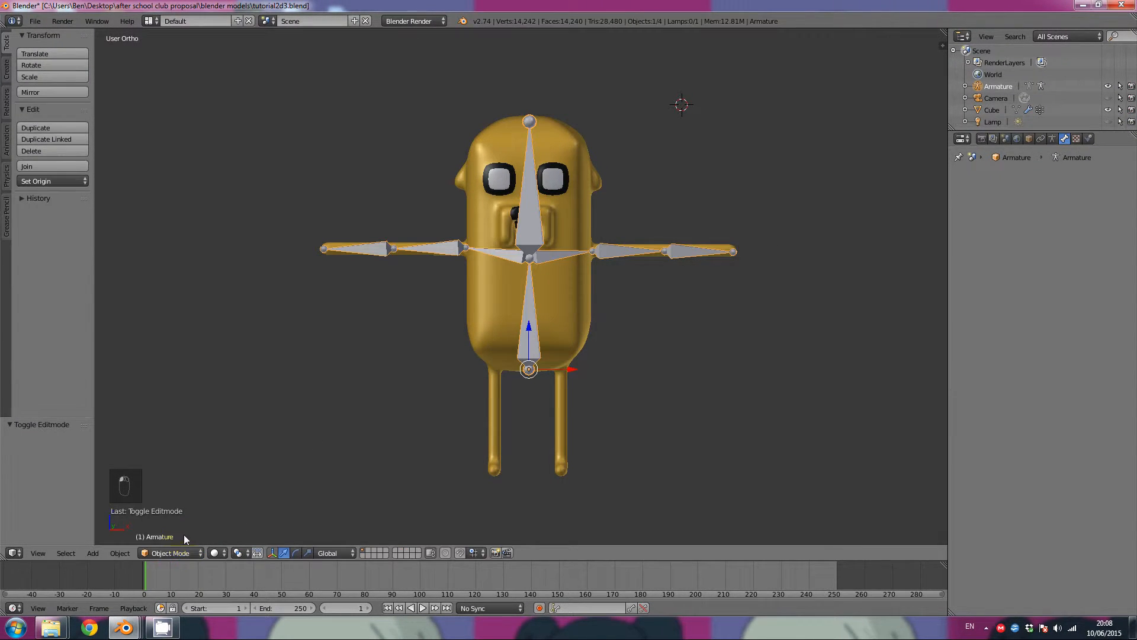
right_click(557, 303)
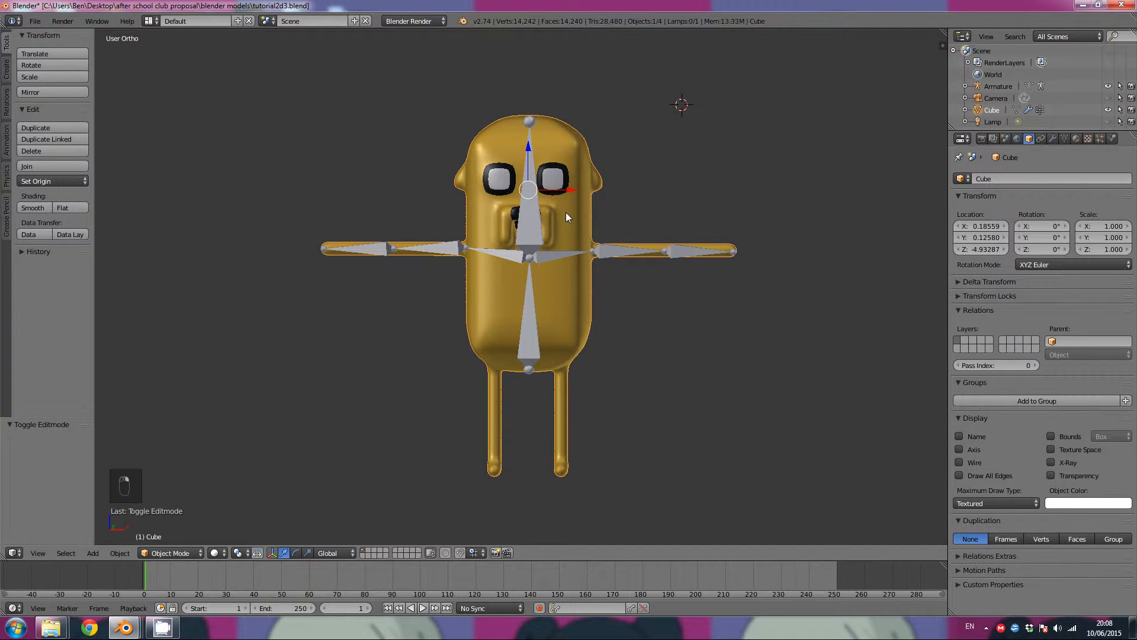
right_click(535, 225)
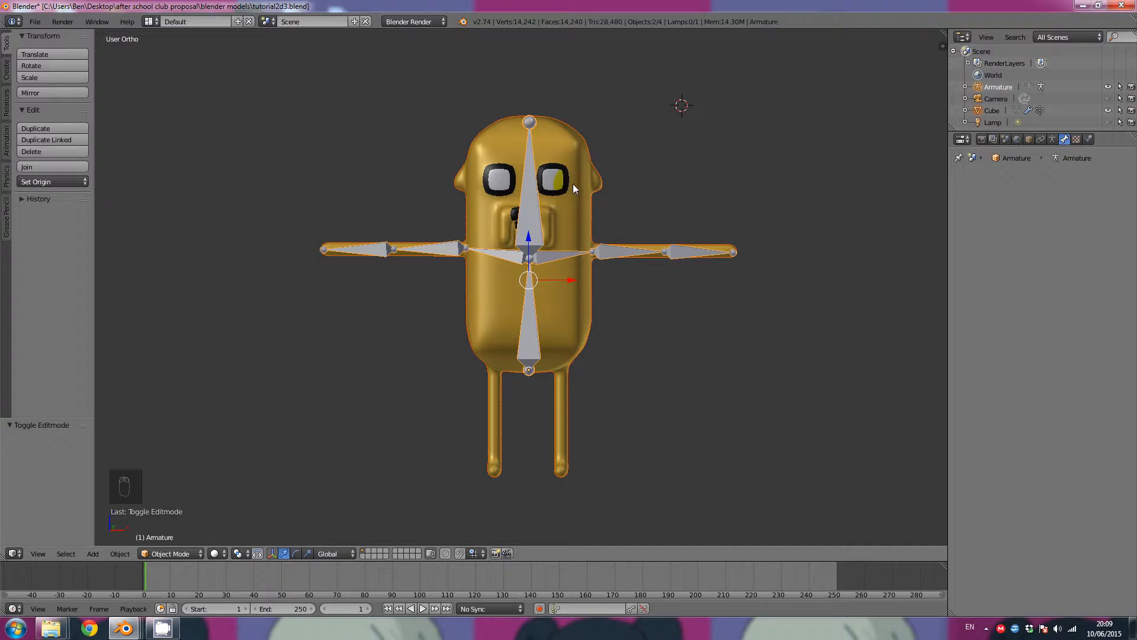
right_click(523, 213)
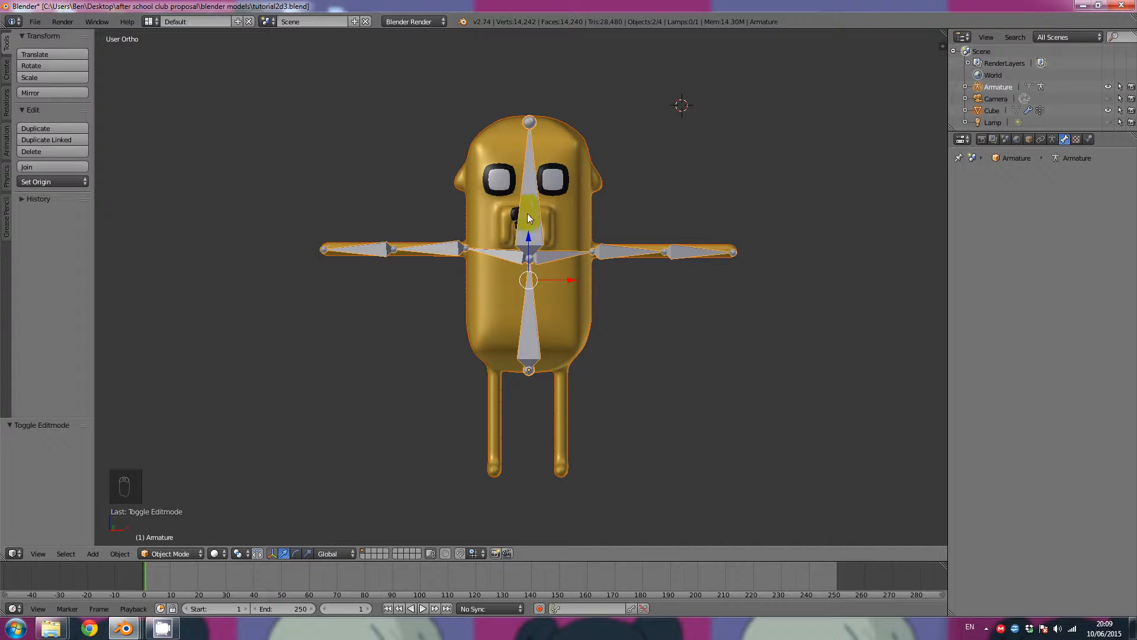
right_click(532, 204)
right_click(529, 210)
key("ctrl+p")
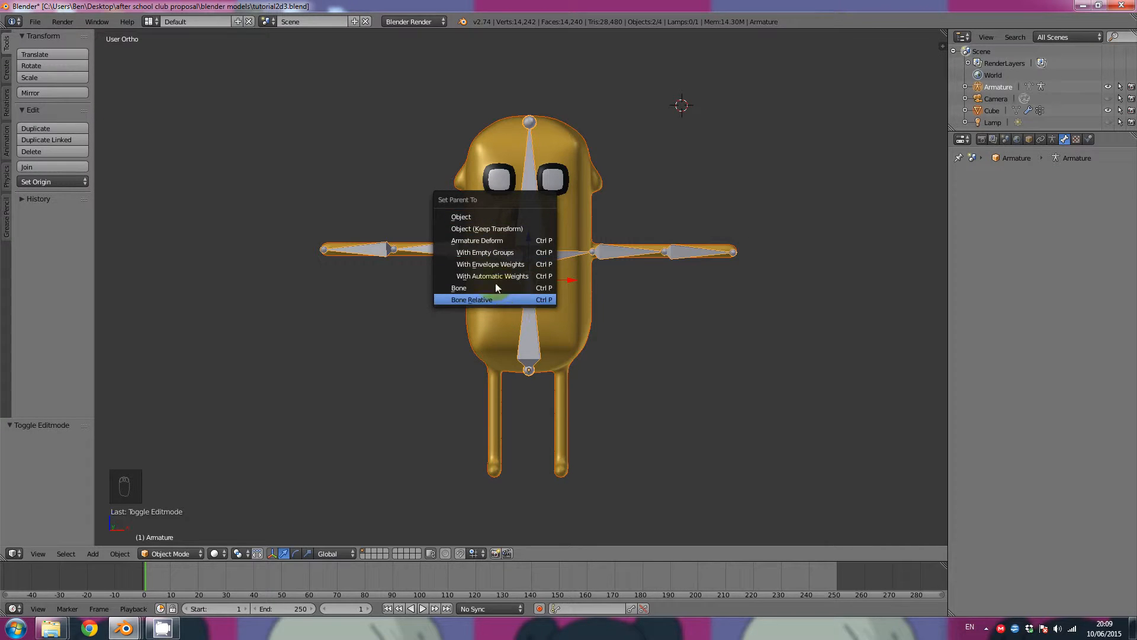
left_click(503, 253)
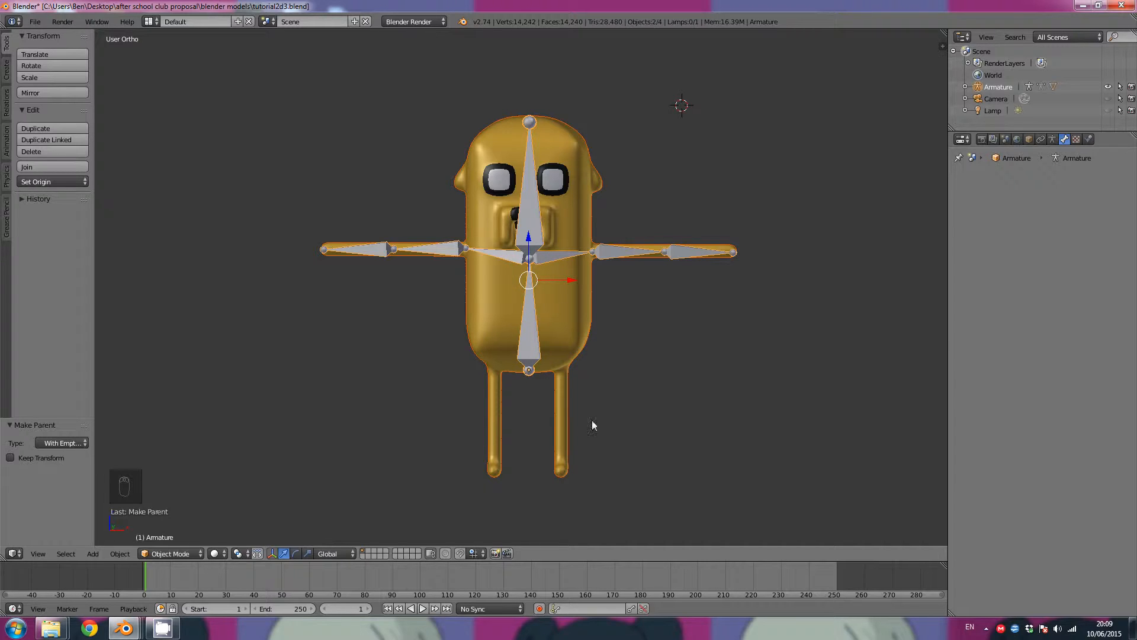
Put the character mesh alone into Edit Mode and set the viewport shading to Wireframe
right_click(556, 205)
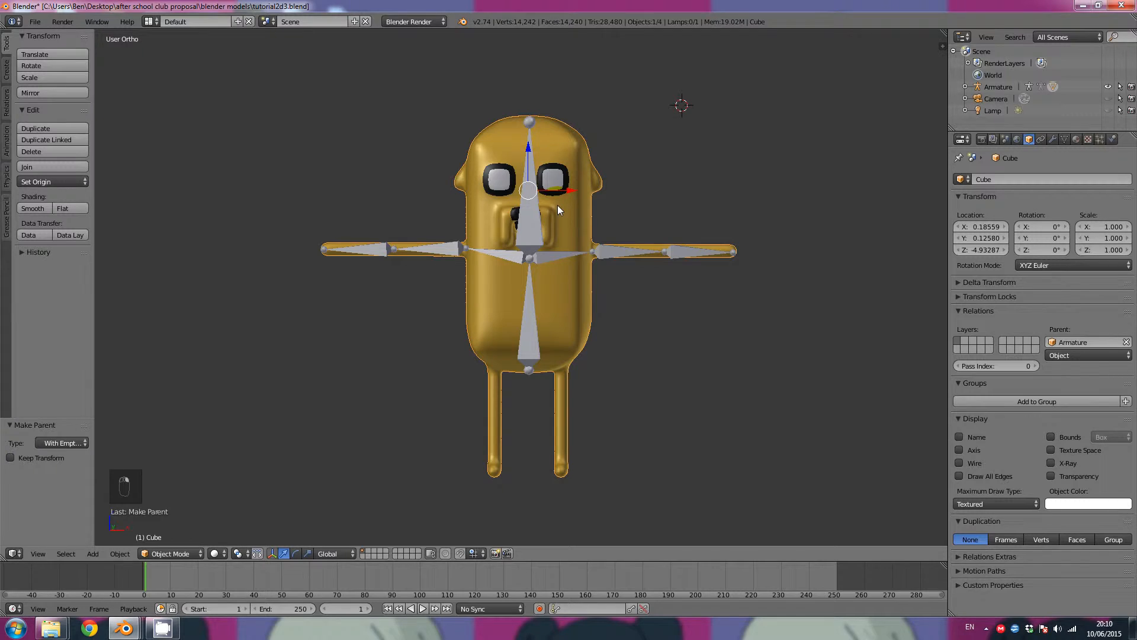
left_click(190, 552)
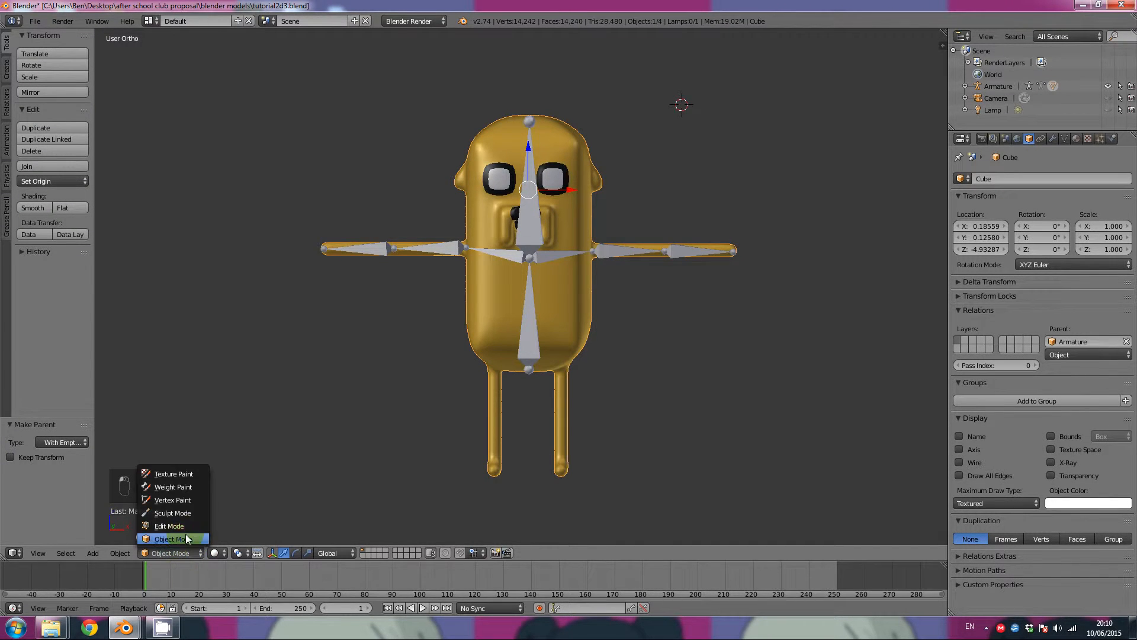
left_click(183, 527)
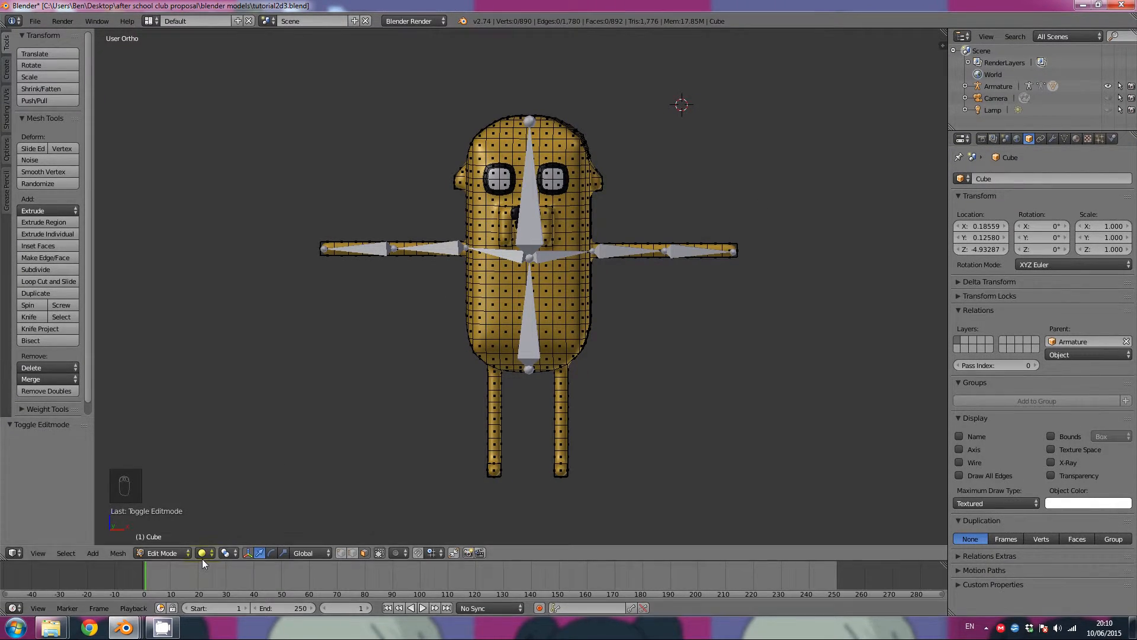
left_click(204, 553)
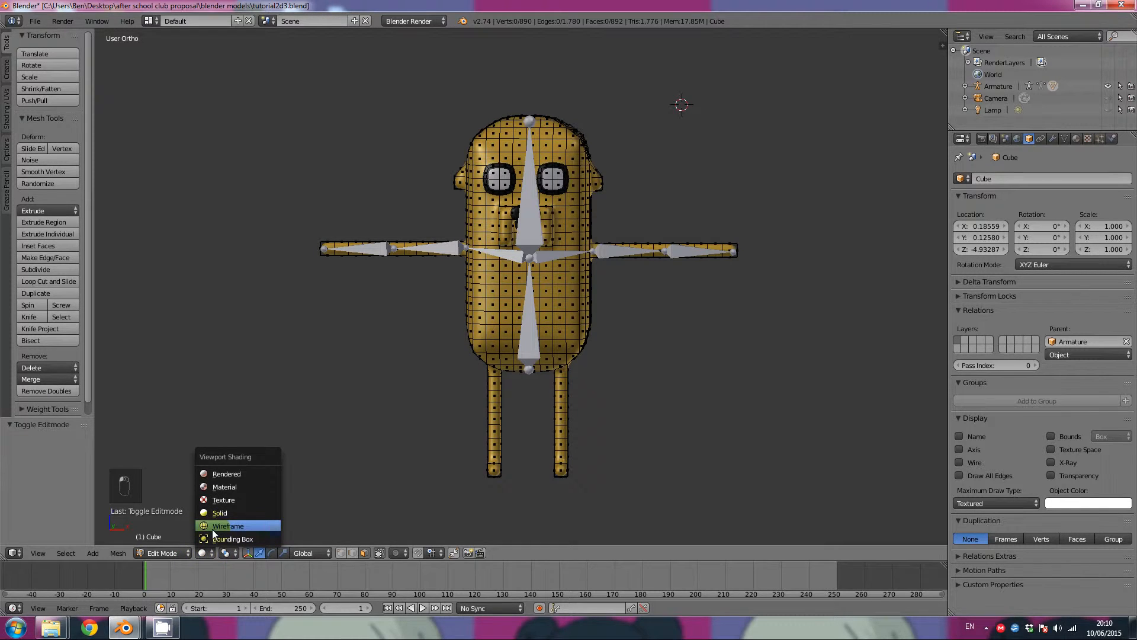
left_click(212, 526)
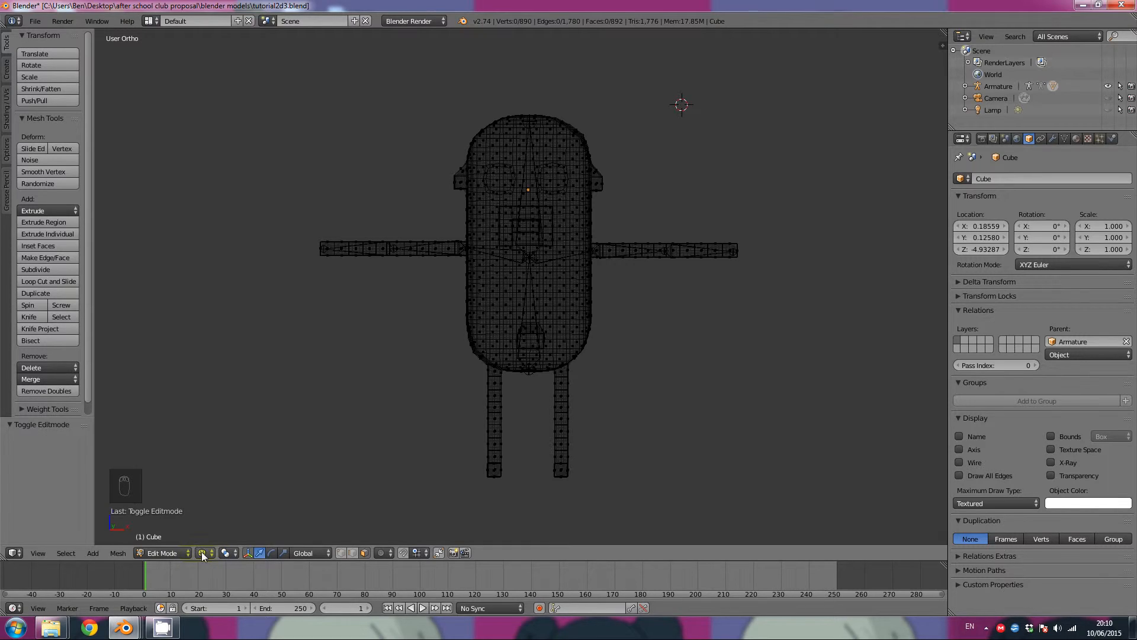
left_click(202, 553)
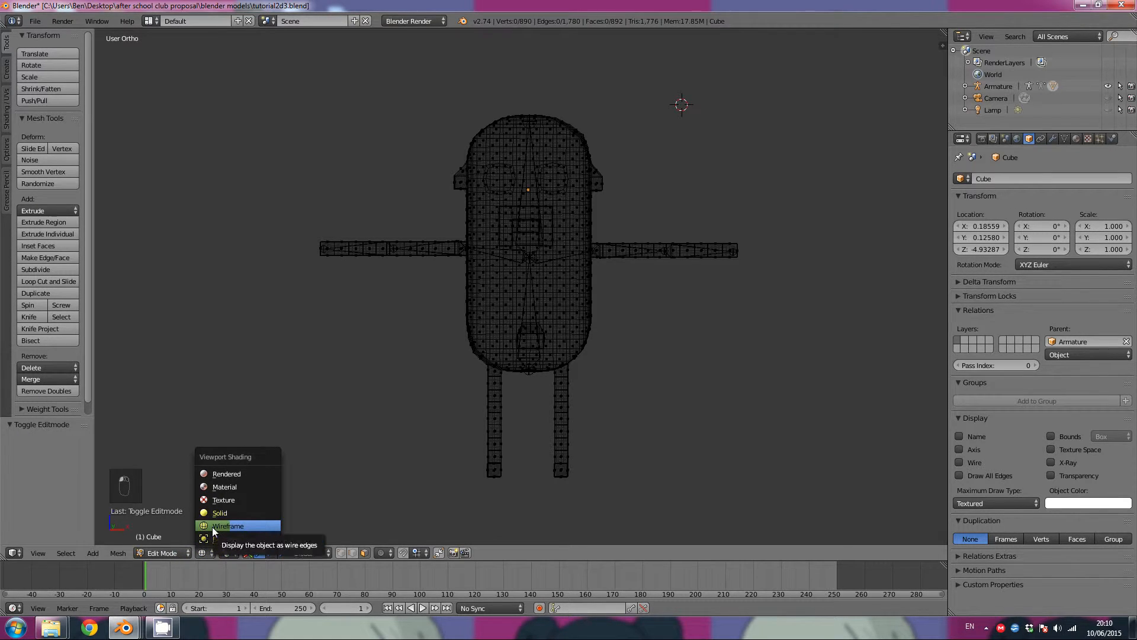
left_click(212, 527)
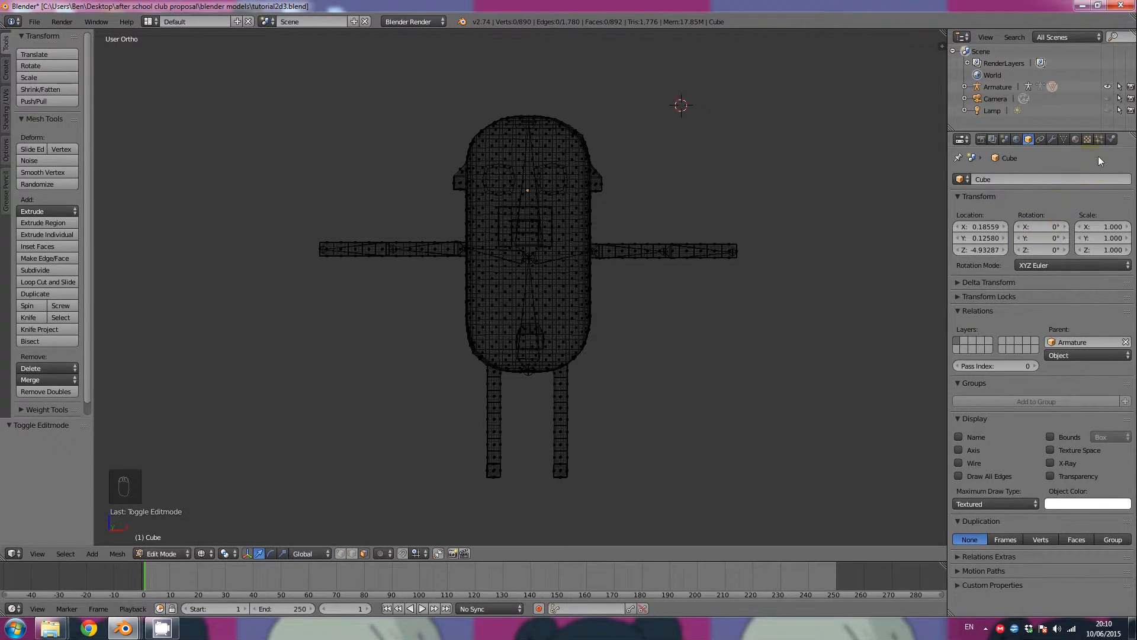
Turn off the viewport display of the character mesh's Subdivision Surface modifier
left_click(1053, 140)
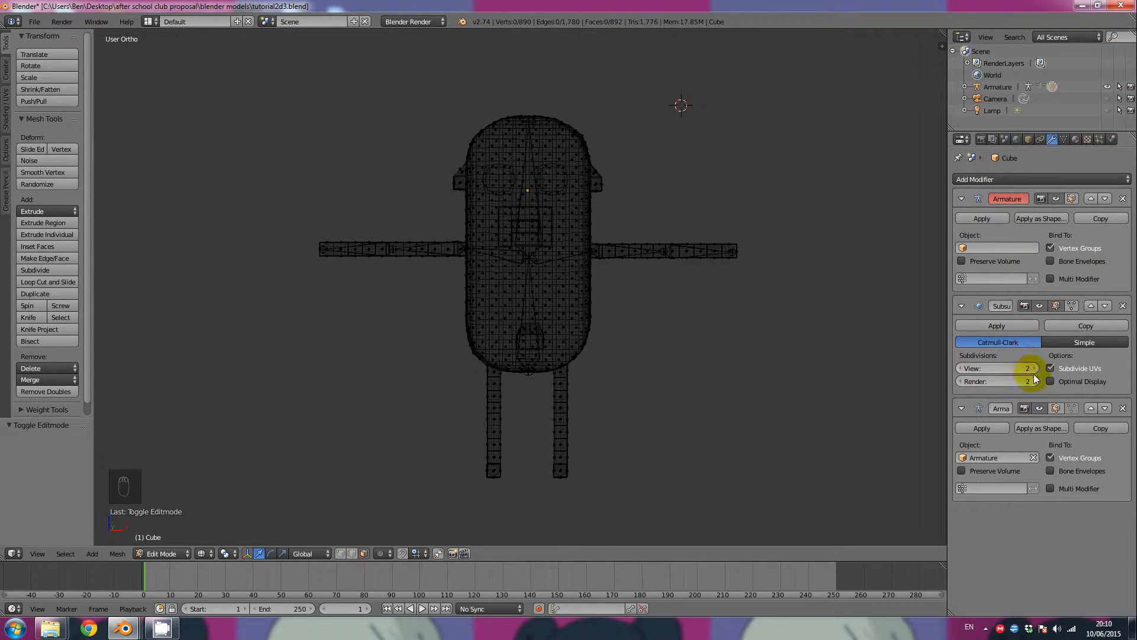
left_click(1041, 306)
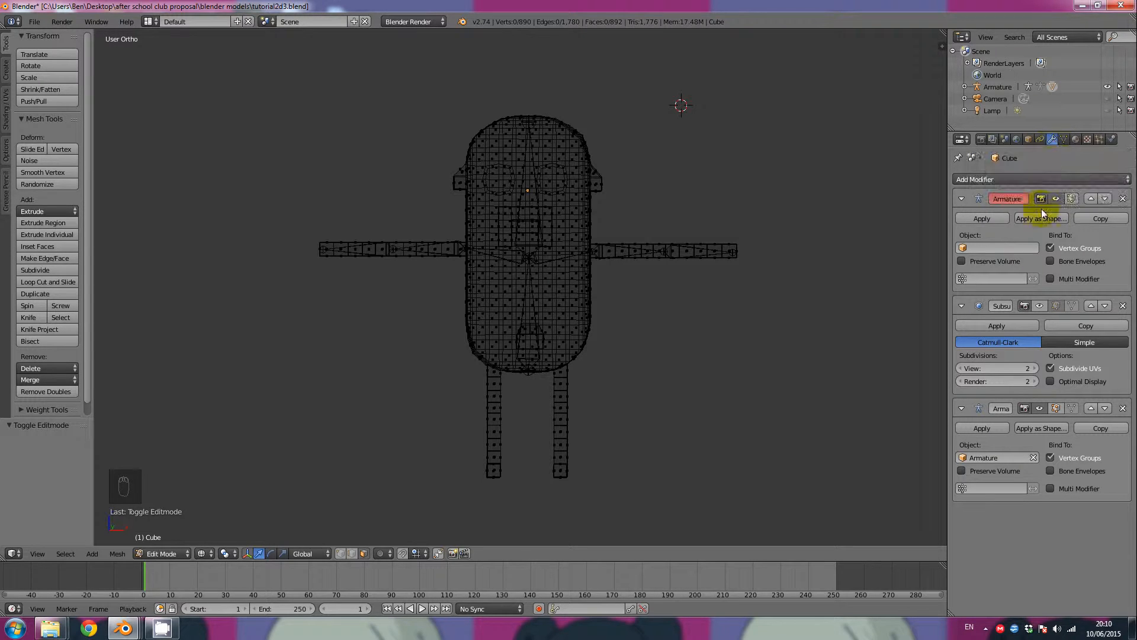
left_click(1038, 305)
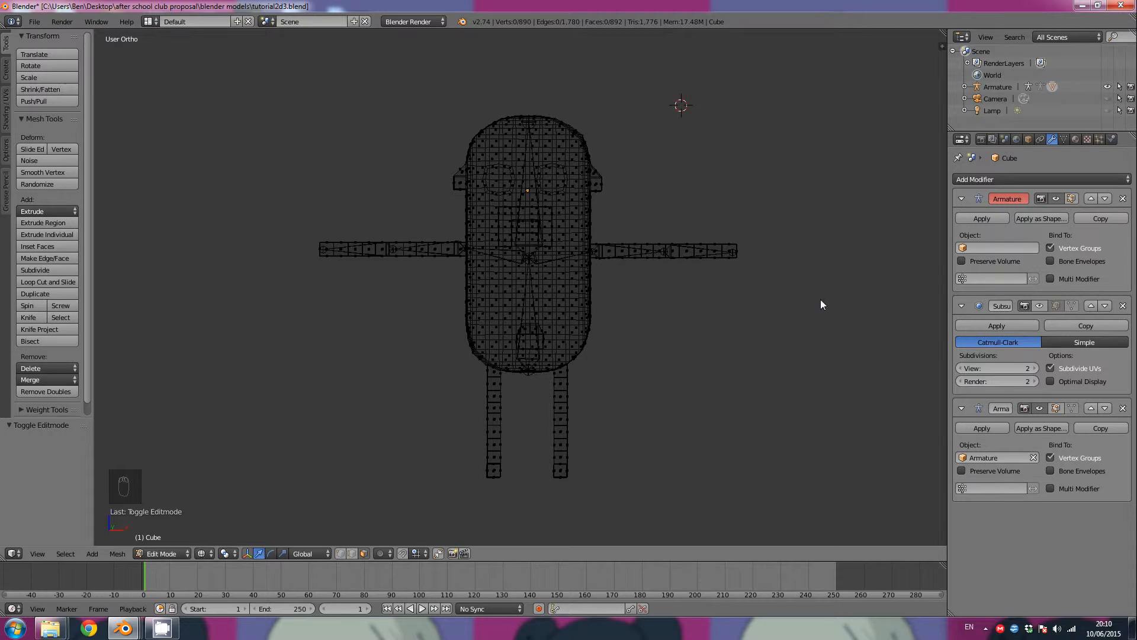
mouse_move(821, 304)
middle_mouse_down()
mouse_move(628, 307)
mouse_move(701, 284)
mouse_move(762, 303)
mouse_move(807, 293)
middle_mouse_up()
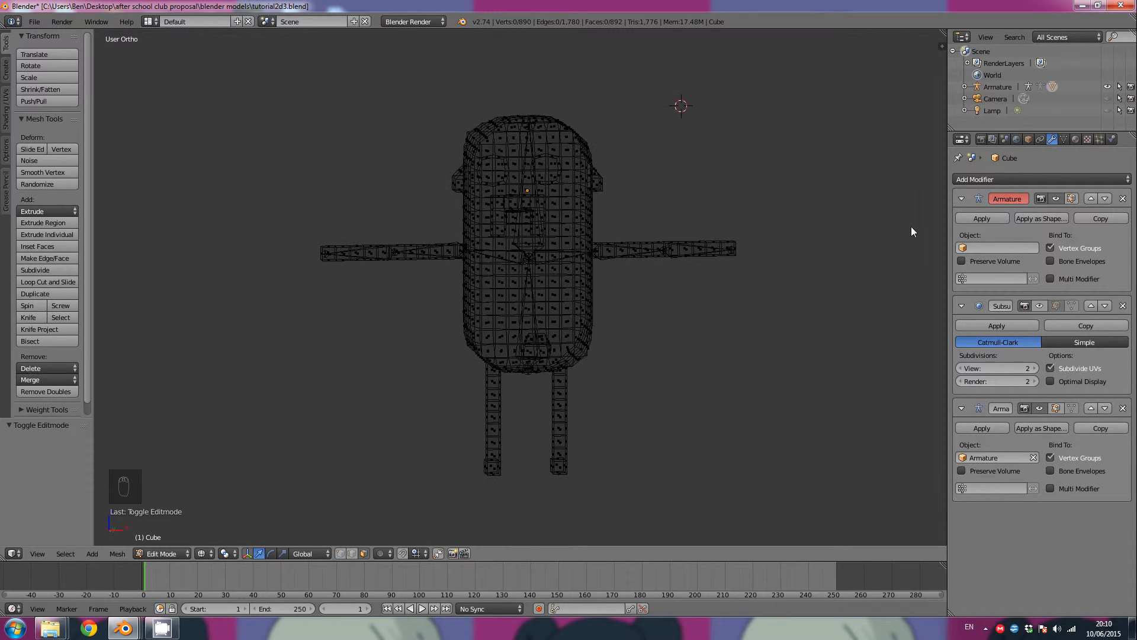
Make torso the active vertex group of the character mesh
left_click(1064, 139)
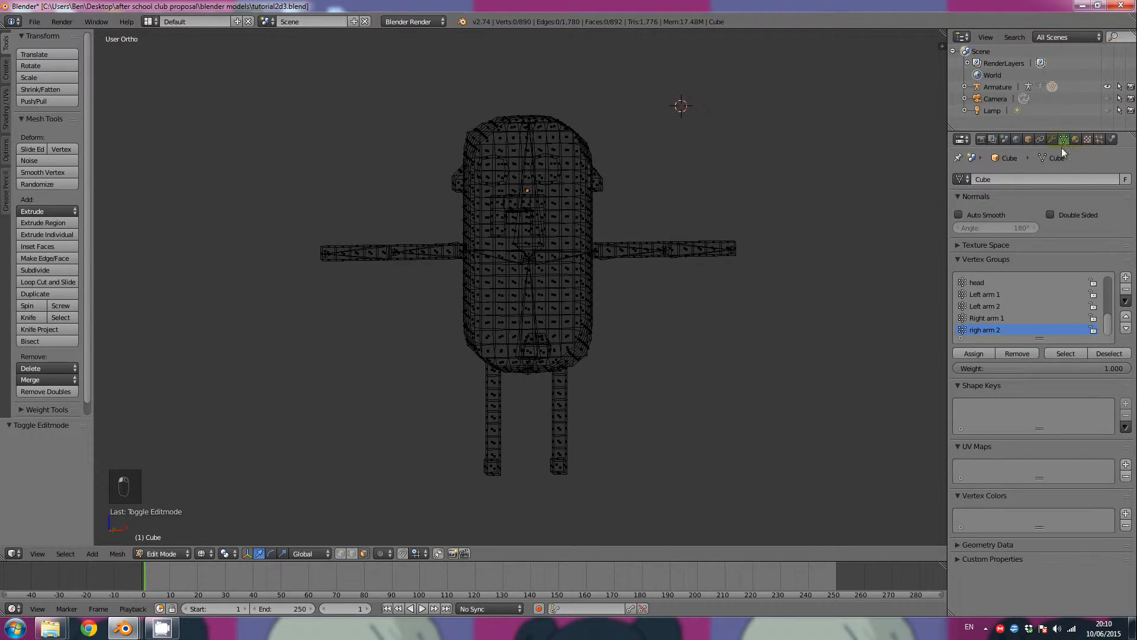
mouse_move(1105, 326)
left_mouse_down()
mouse_move(1105, 286)
mouse_move(1106, 302)
left_mouse_up()
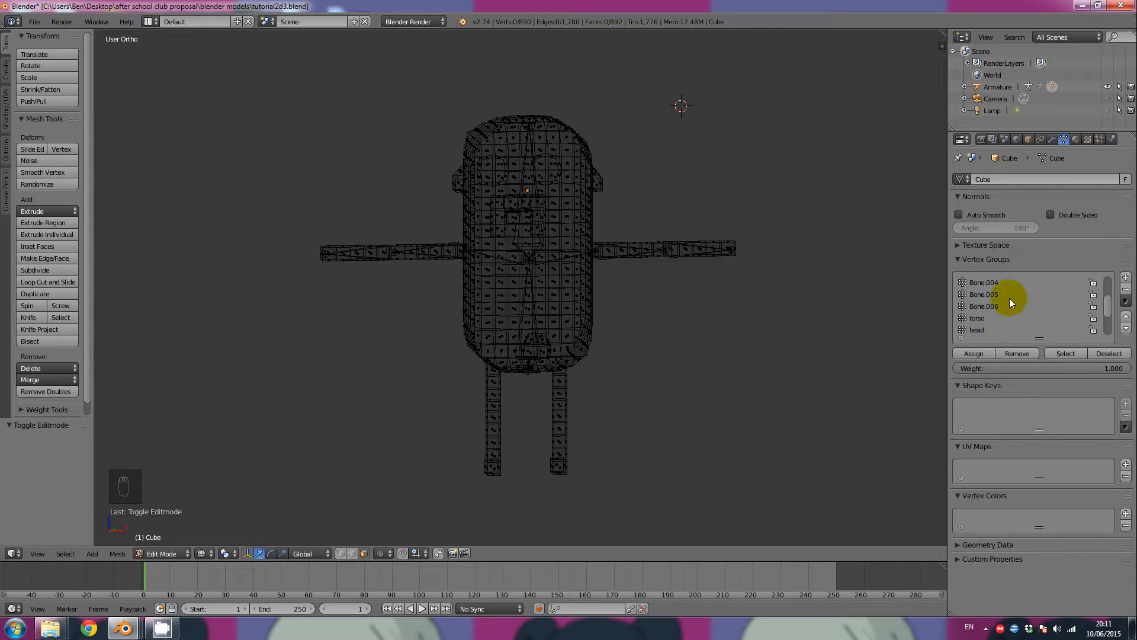
left_click_drag(1105, 305, 1100, 336)
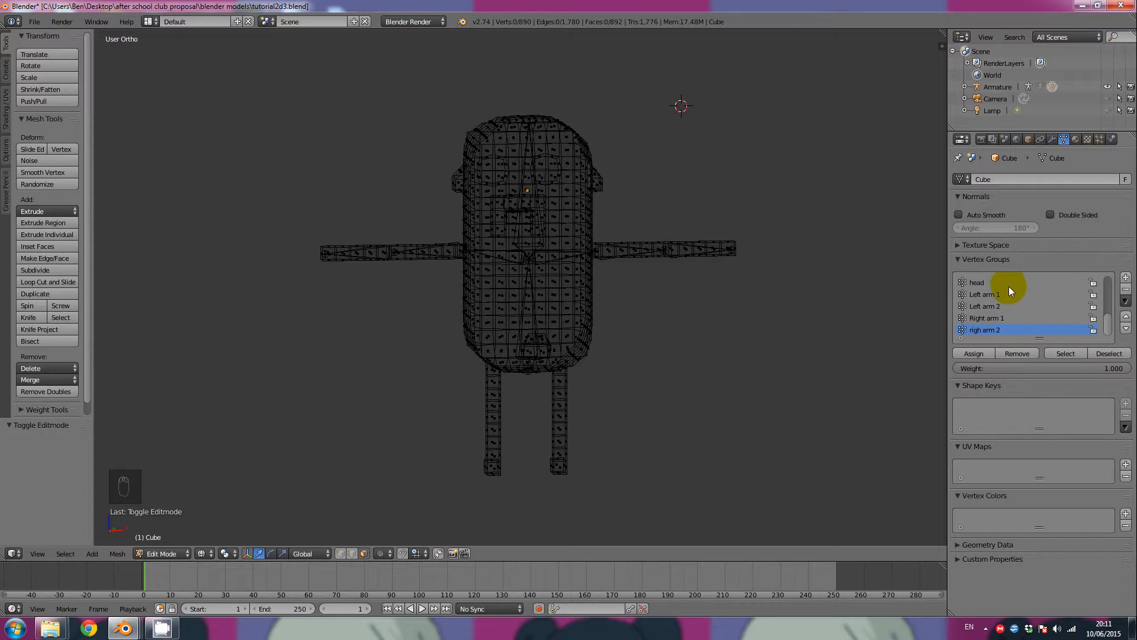
left_click_drag(1101, 318, 1100, 305)
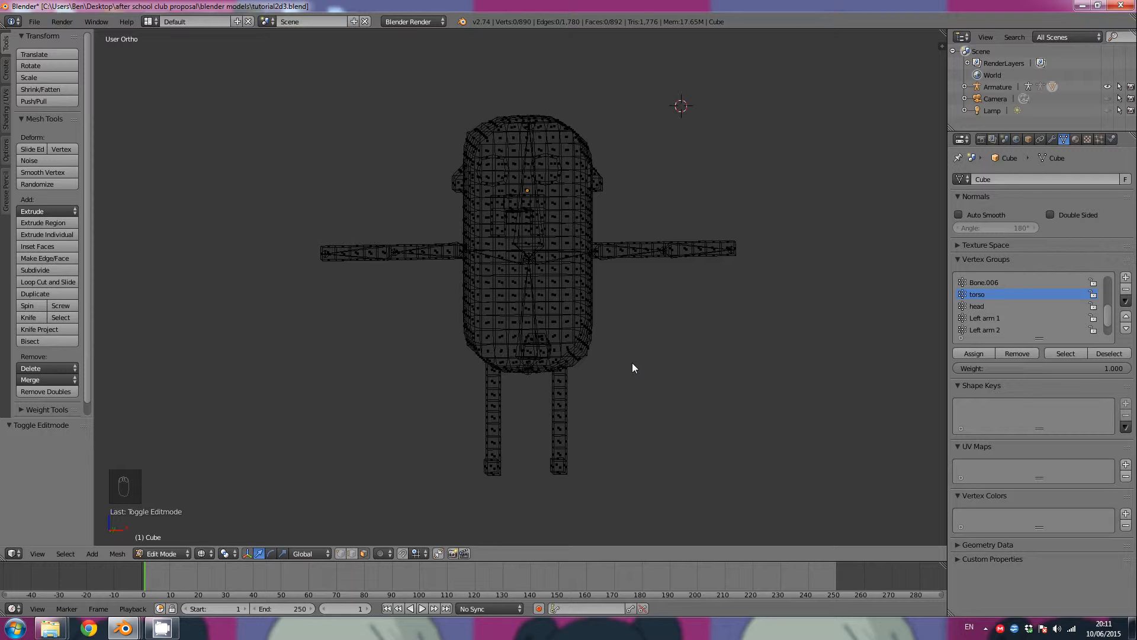
Box-select the lower half of the character's body, from the arm line down to the tops of the legs
middle_click_drag(619, 371, 583, 343)
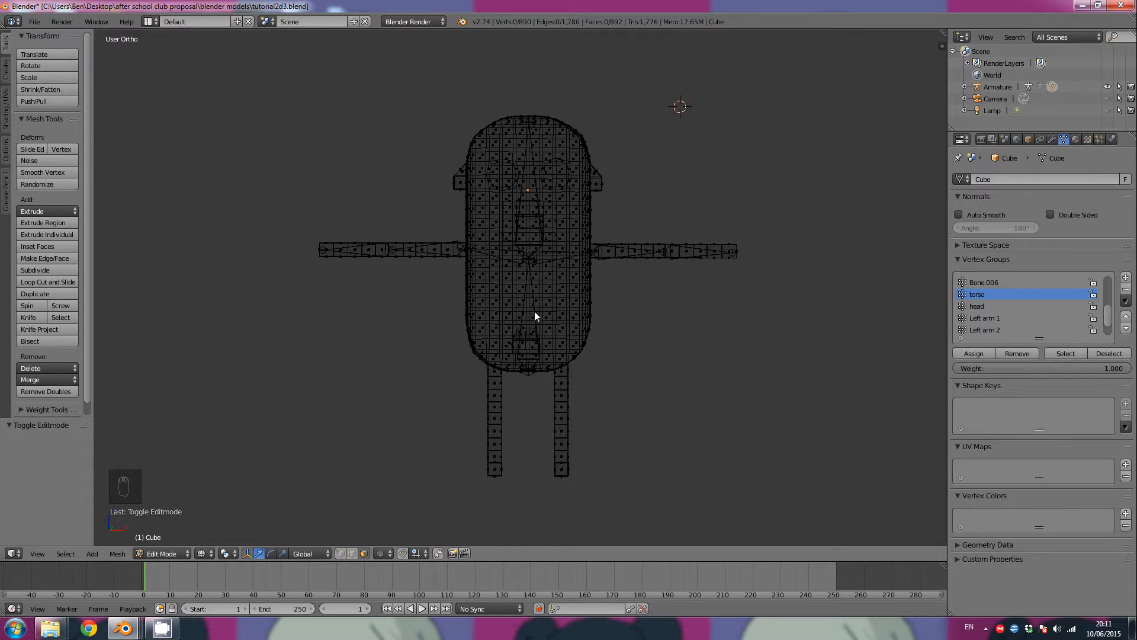
key("b")
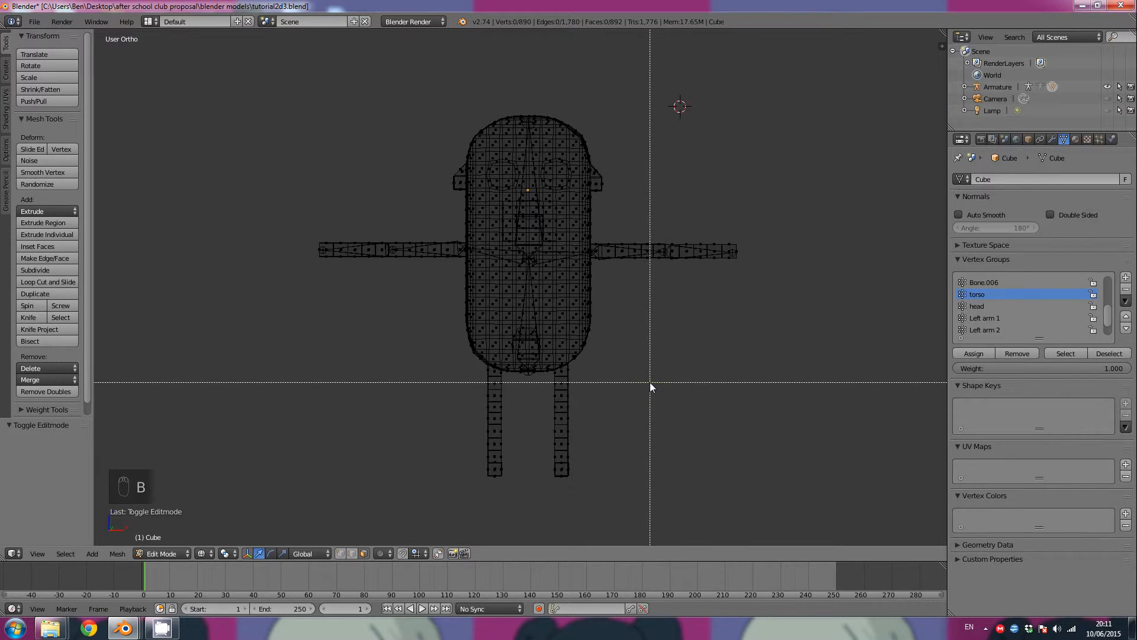
left_click_drag(625, 377, 455, 262)
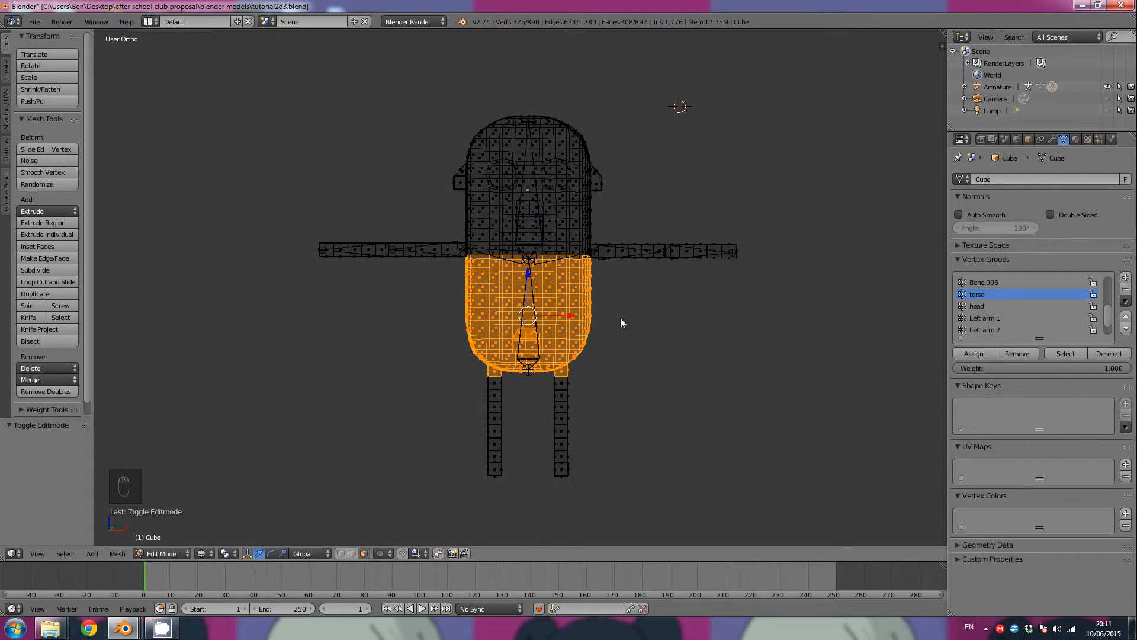
Remove the vertices at the top of the first leg from the lower-body selection
middle_click_drag(567, 382, 643, 410)
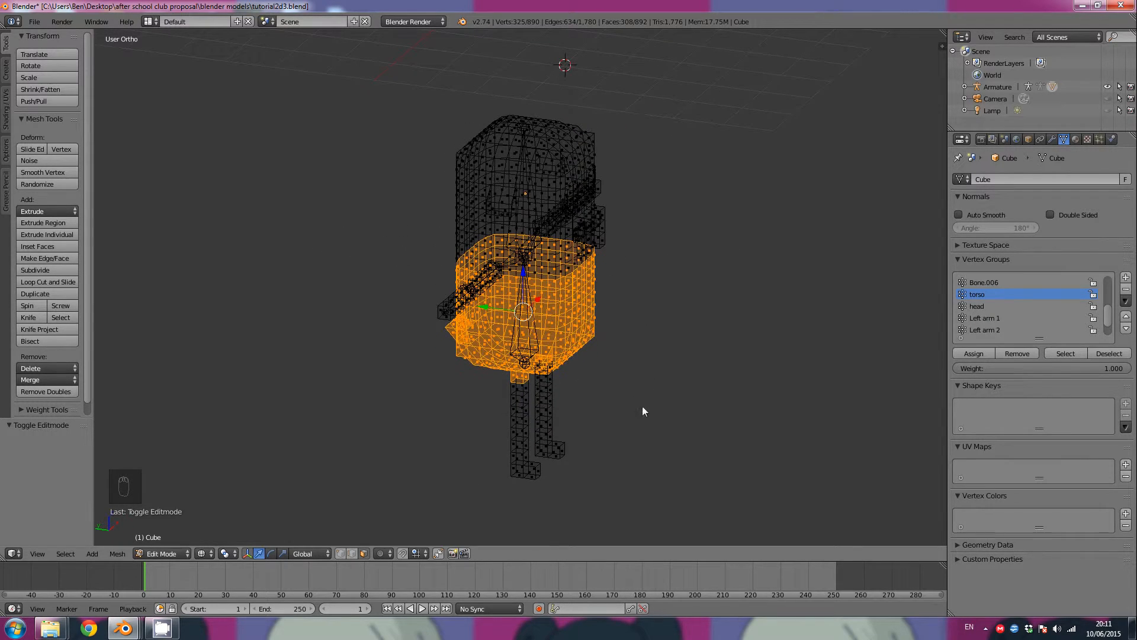
right_click(522, 378, "shift")
right_click(515, 380, "shift")
right_click(527, 375, "shift")
middle_click_drag(526, 378, 306, 352)
right_click(504, 378, "shift")
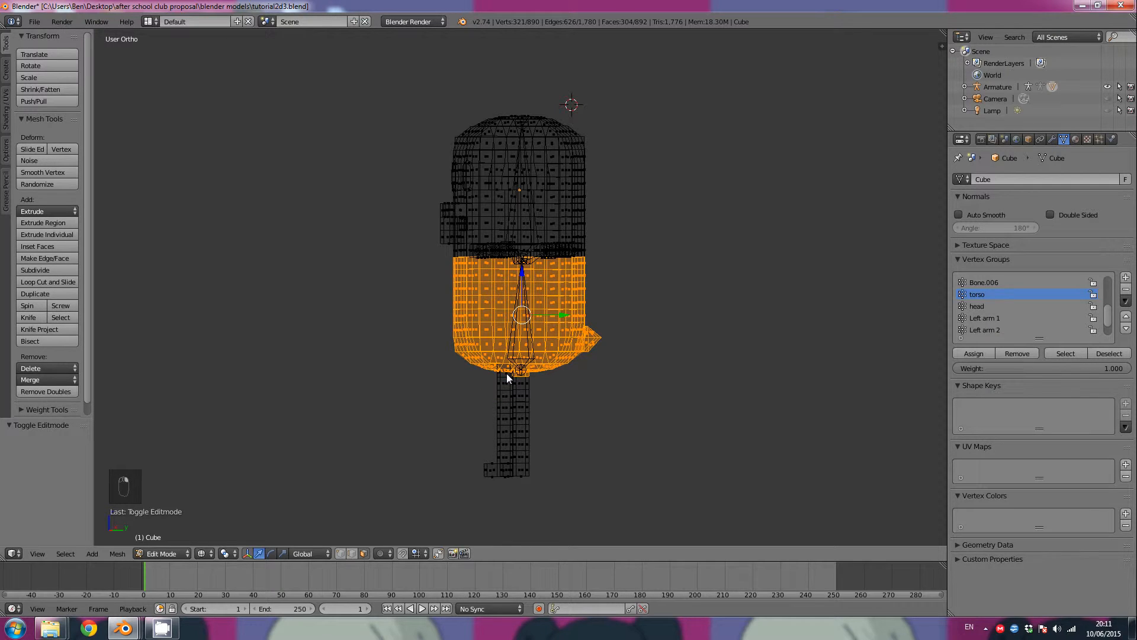
middle_click_drag(508, 377, 601, 434)
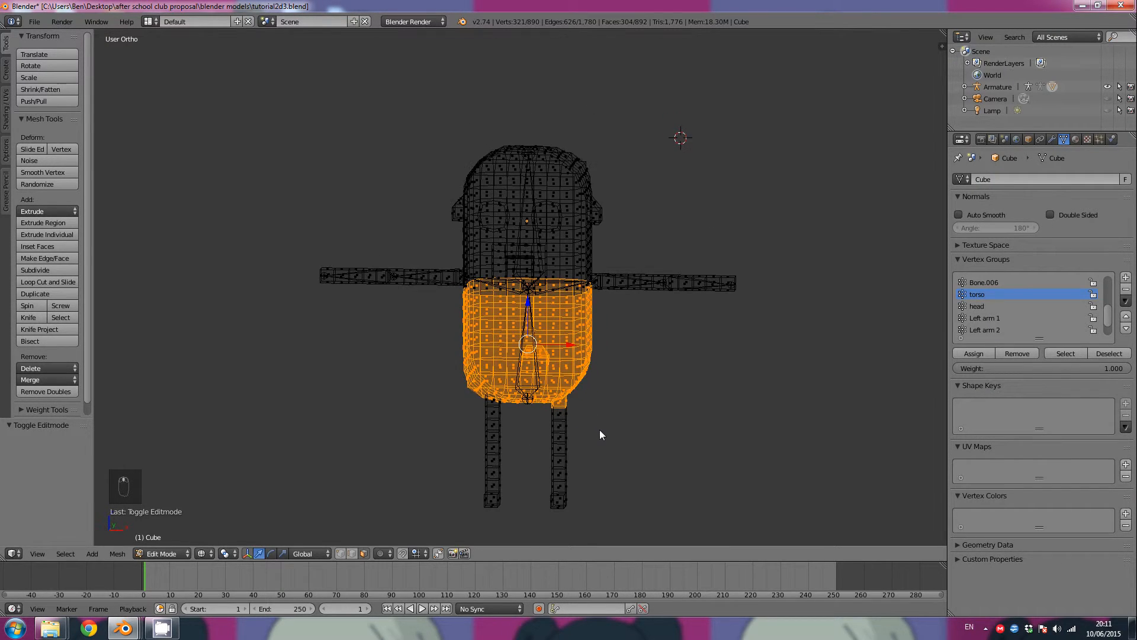
Remove the vertices at the top of the other leg so only torso vertices stay selected
right_click(559, 403, "shift")
right_click(559, 404, "shift")
middle_click_drag(567, 403, 868, 439)
right_click(488, 406, "shift")
right_click(504, 407, "shift")
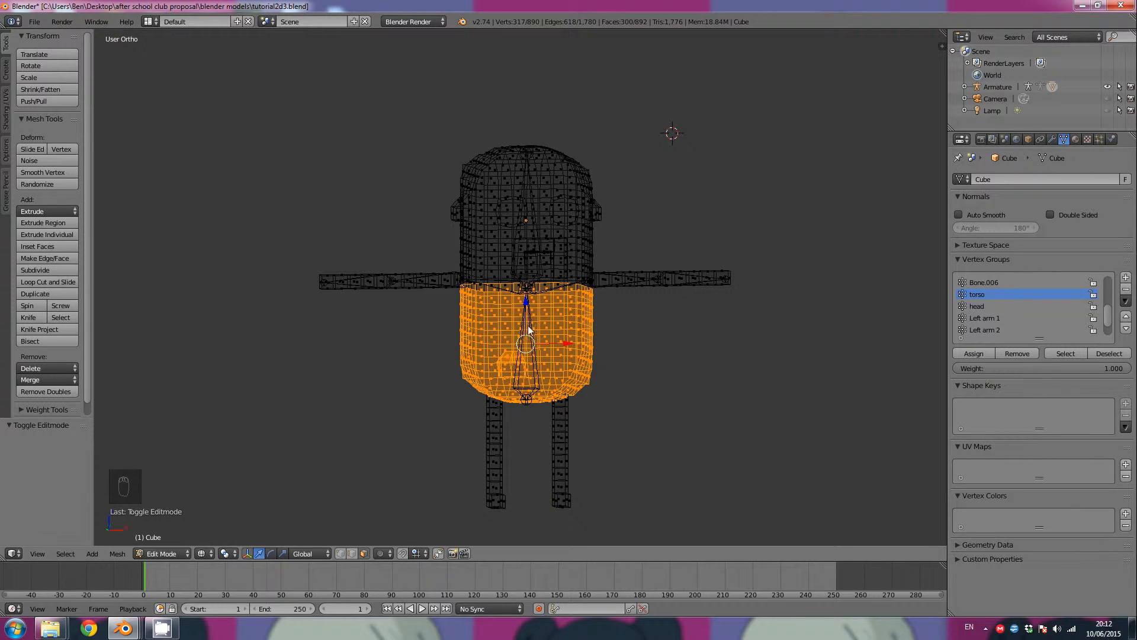
Assign the selected lower-body vertices to the torso vertex group and test it by deselecting and reselecting the group
left_click(1057, 355)
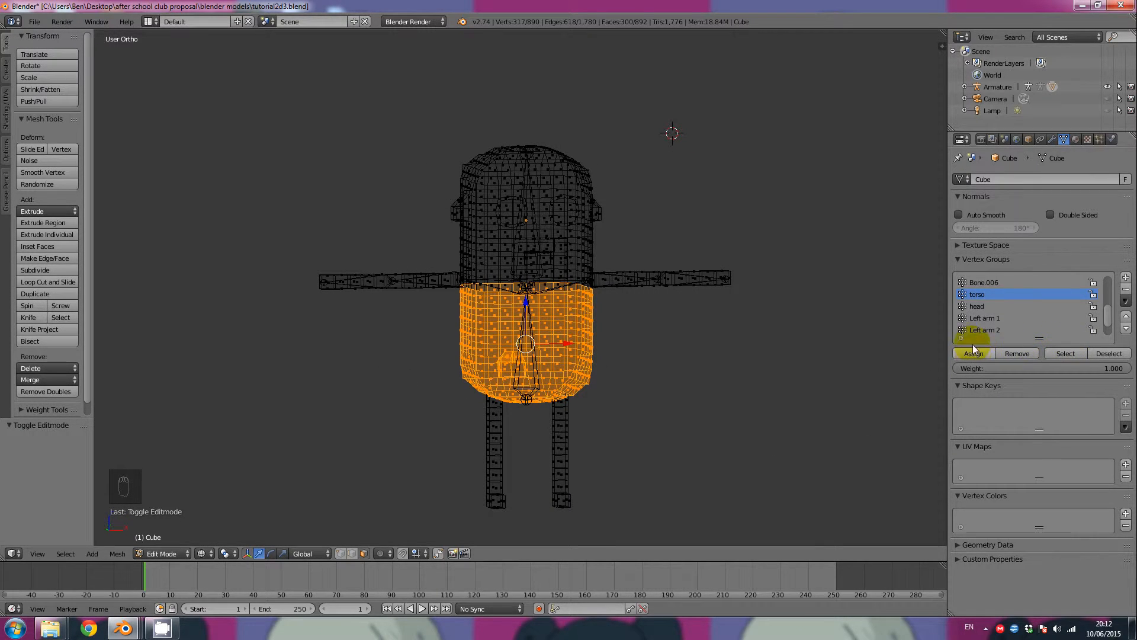
left_click(1017, 354)
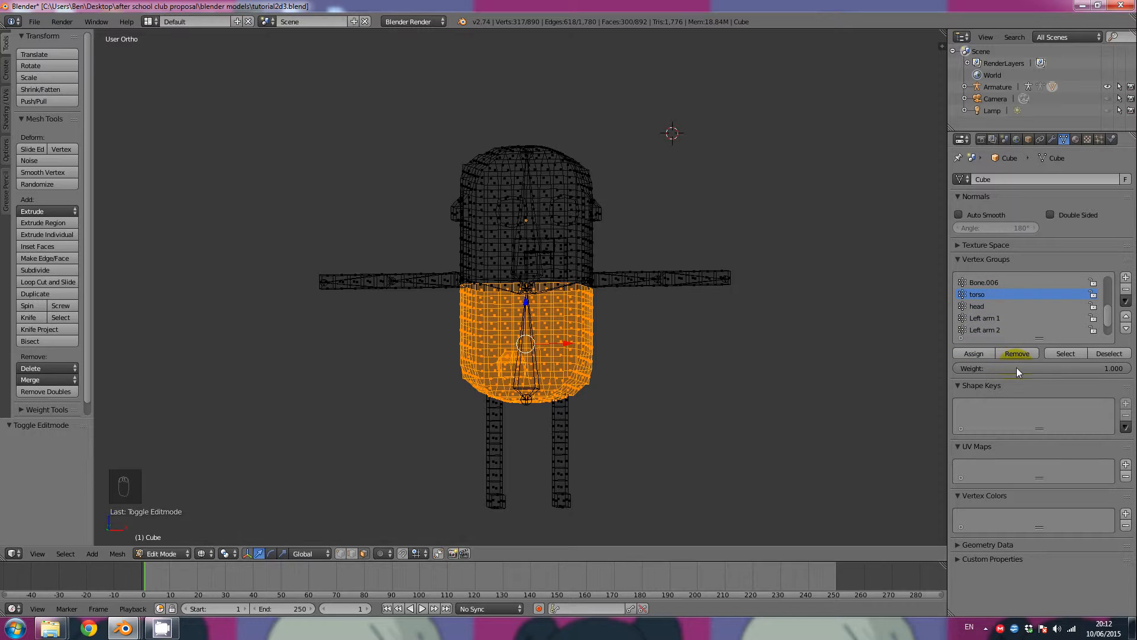
left_click(973, 356)
left_click(1108, 354)
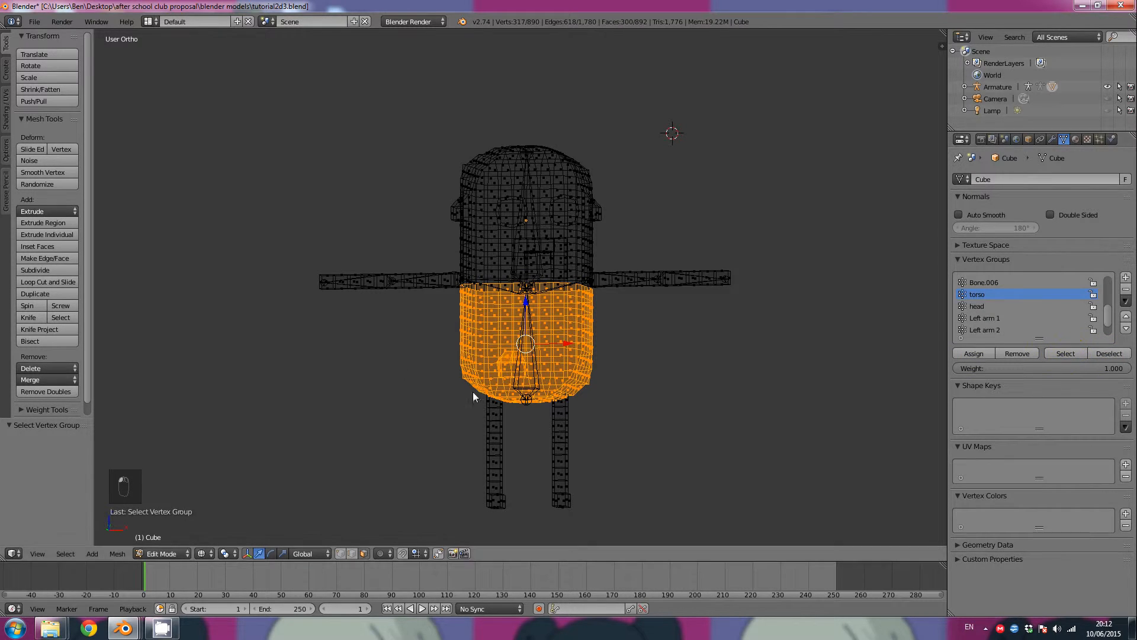
left_click(1114, 355)
Box-select the entire mesh, deselect the torso group's vertices and inspect the boundary of the group
key("b")
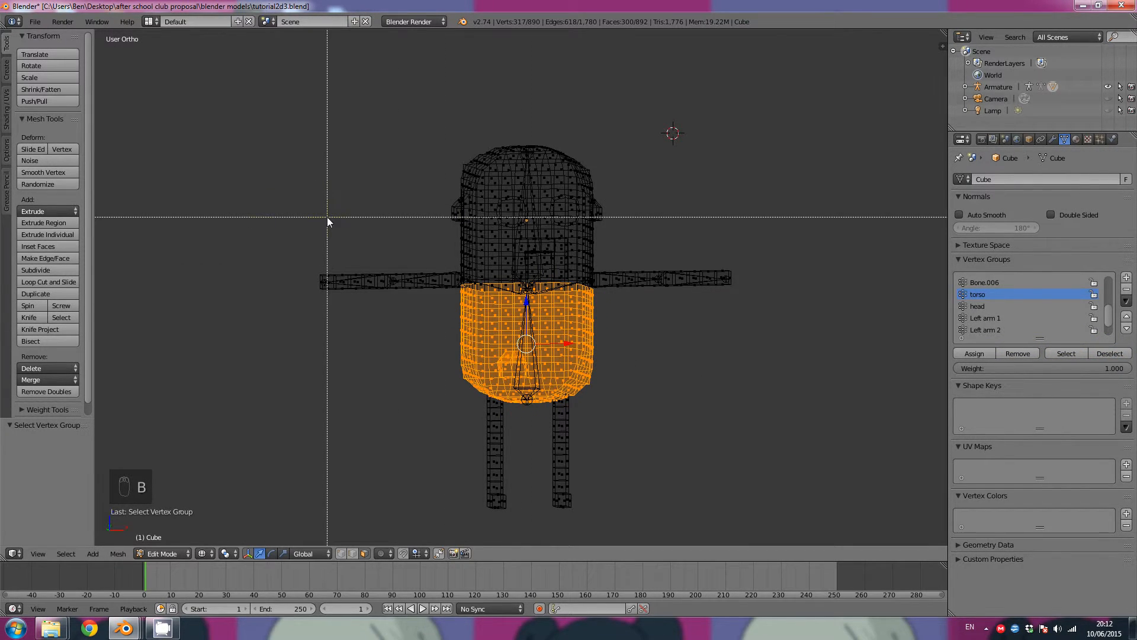
left_click_drag(283, 128, 799, 531)
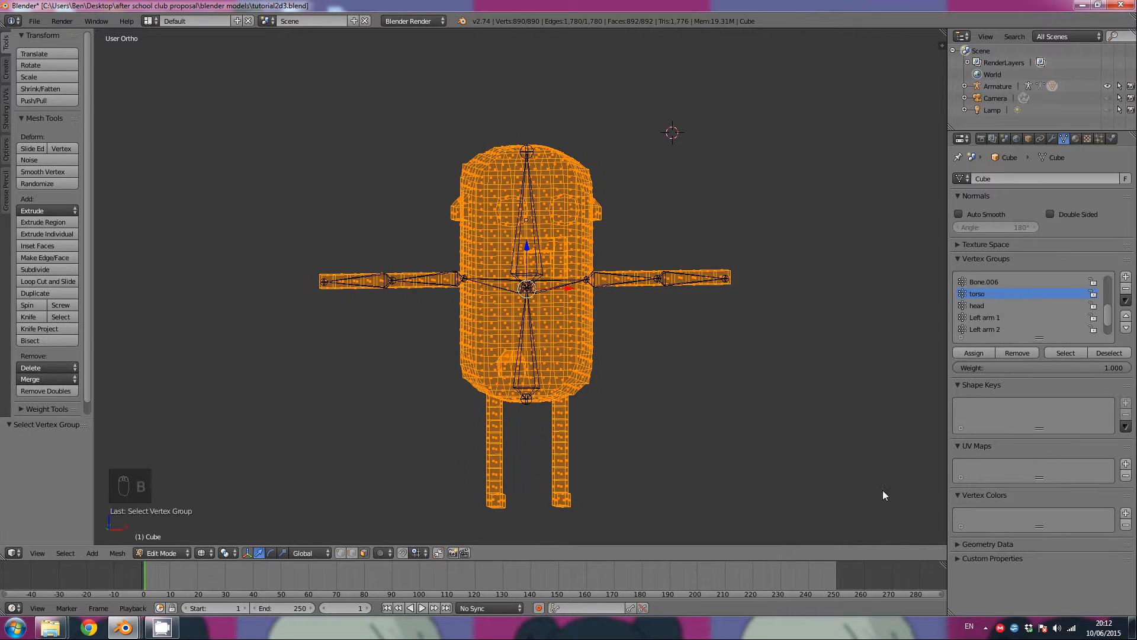
left_click(1110, 353)
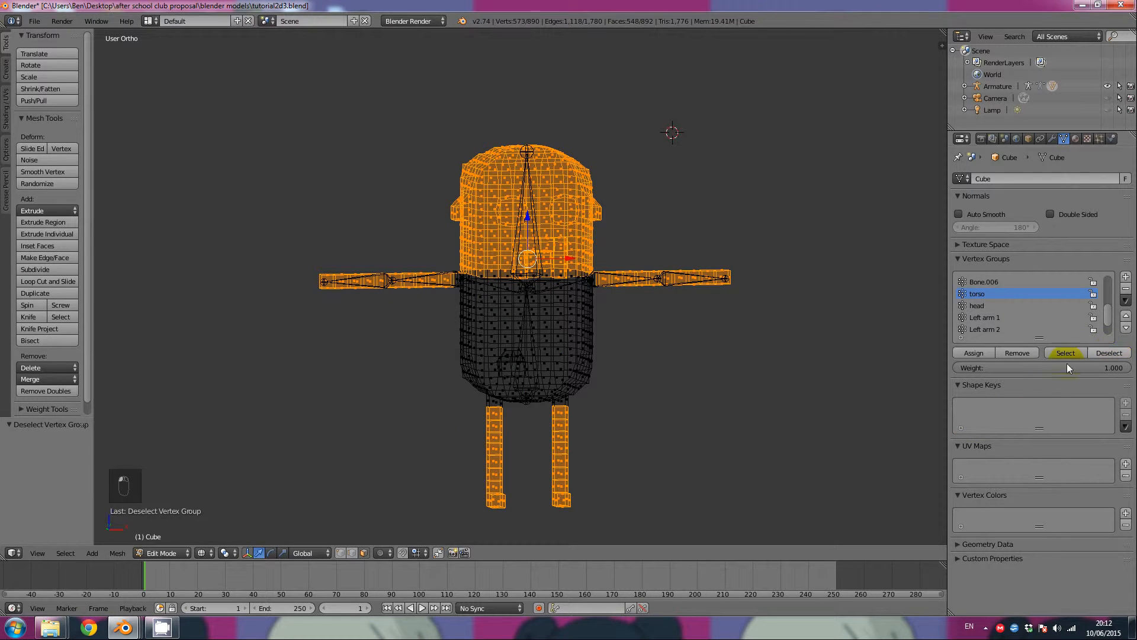
middle_click_drag(615, 353, 459, 280)
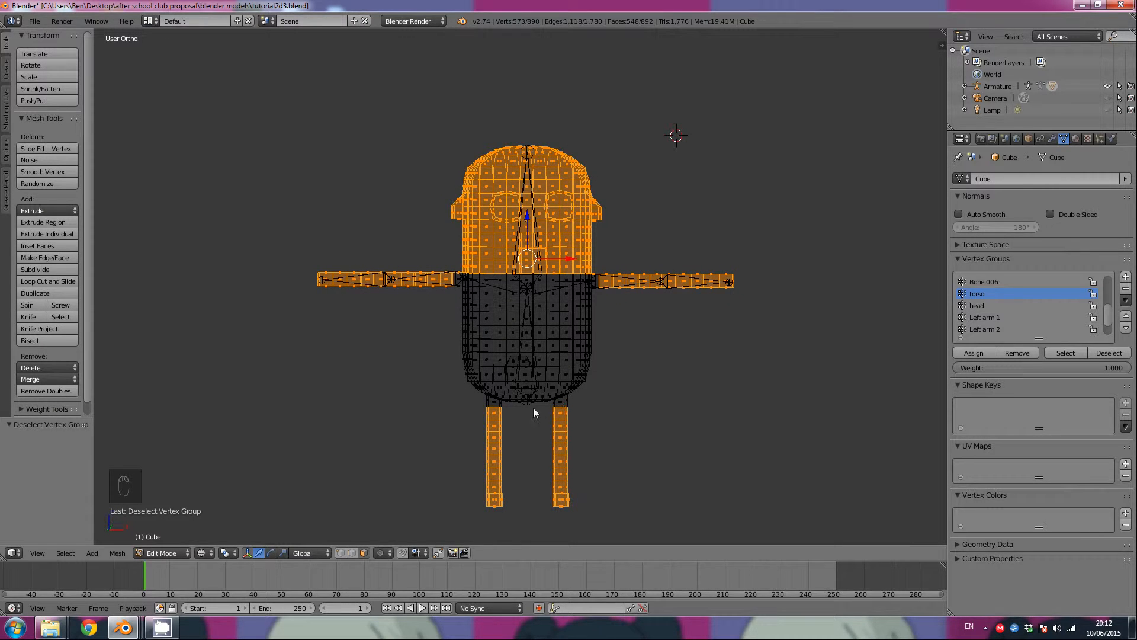
Clear the selection and select only the torso group's vertices to inspect its coverage
left_click(983, 309)
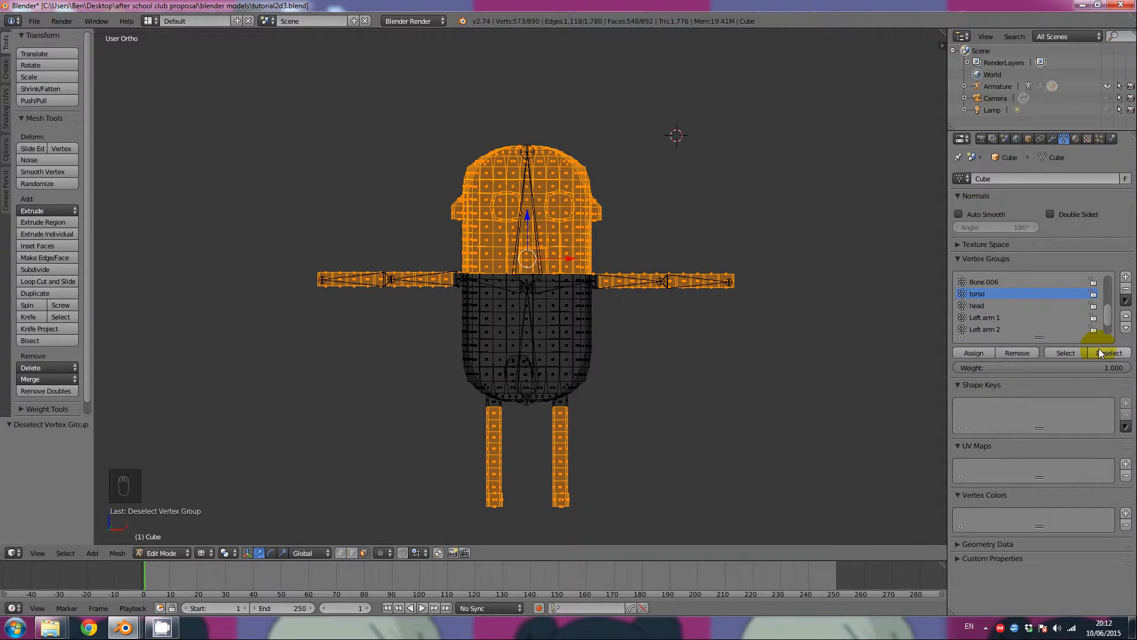
key("a")
left_click(973, 298)
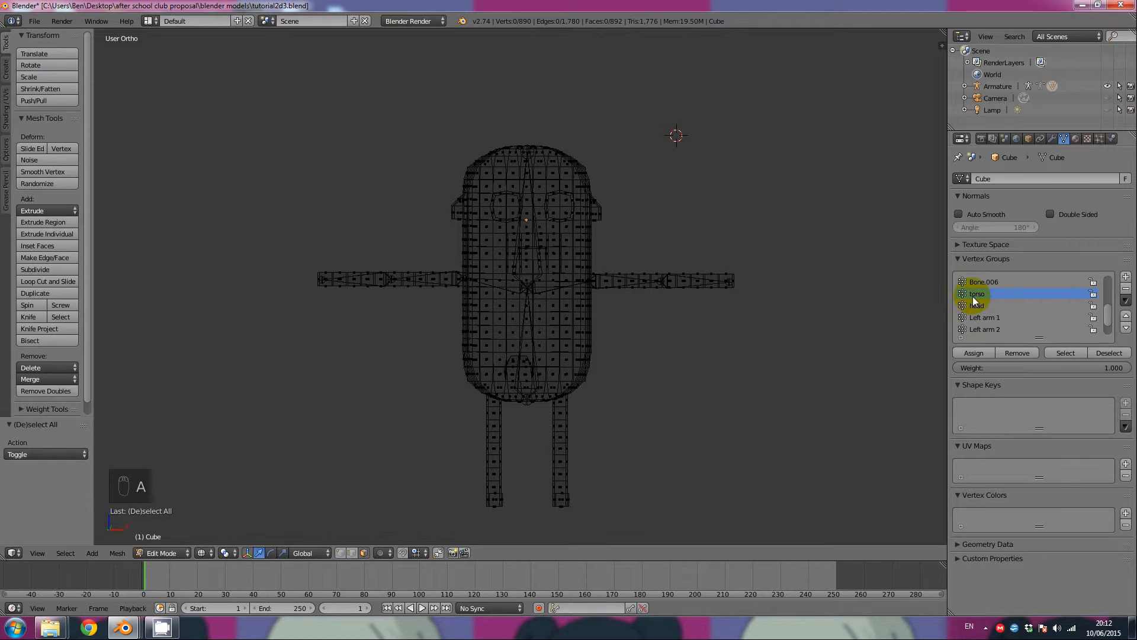
left_click(1064, 351)
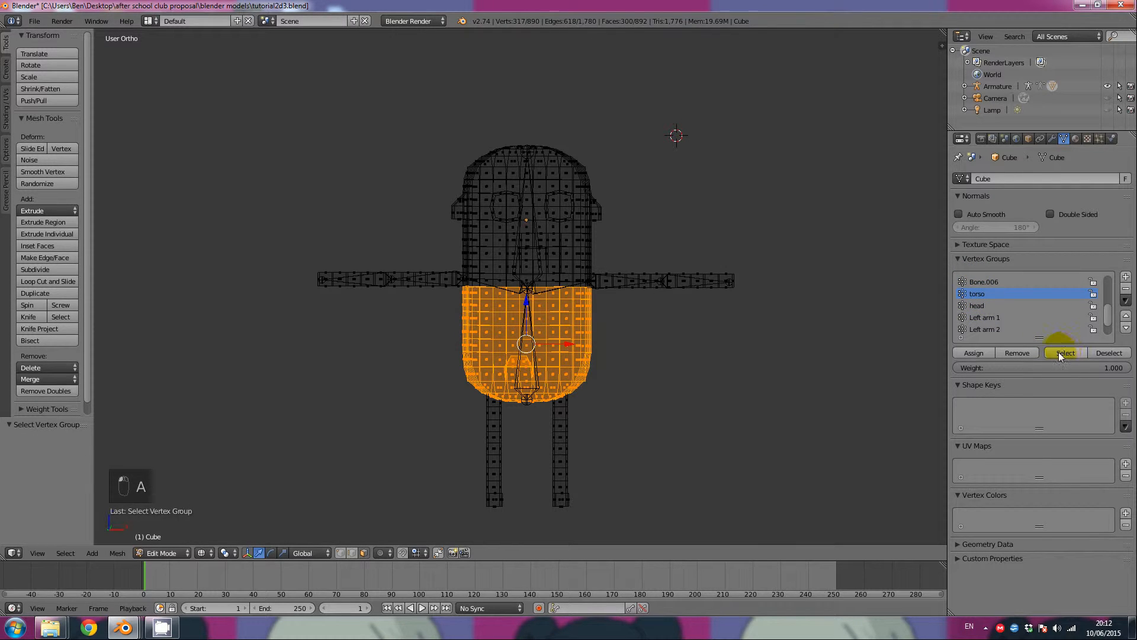
middle_click_drag(686, 350, 517, 350)
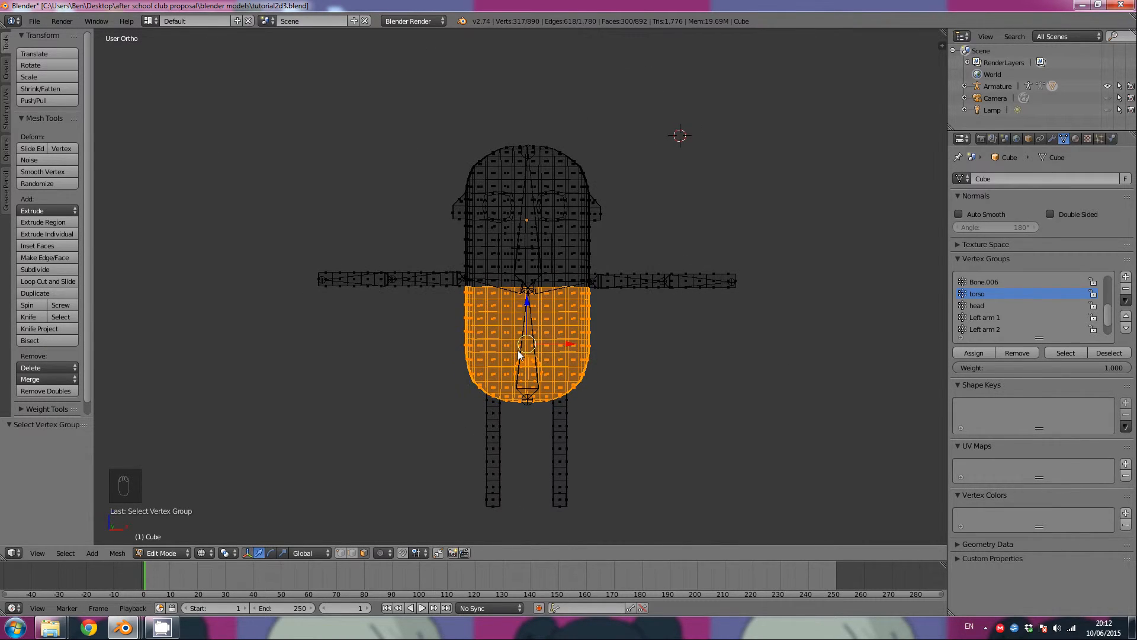
Clear the selection and box-select the upper half of the body, from the head top to just below the arms
key("a")
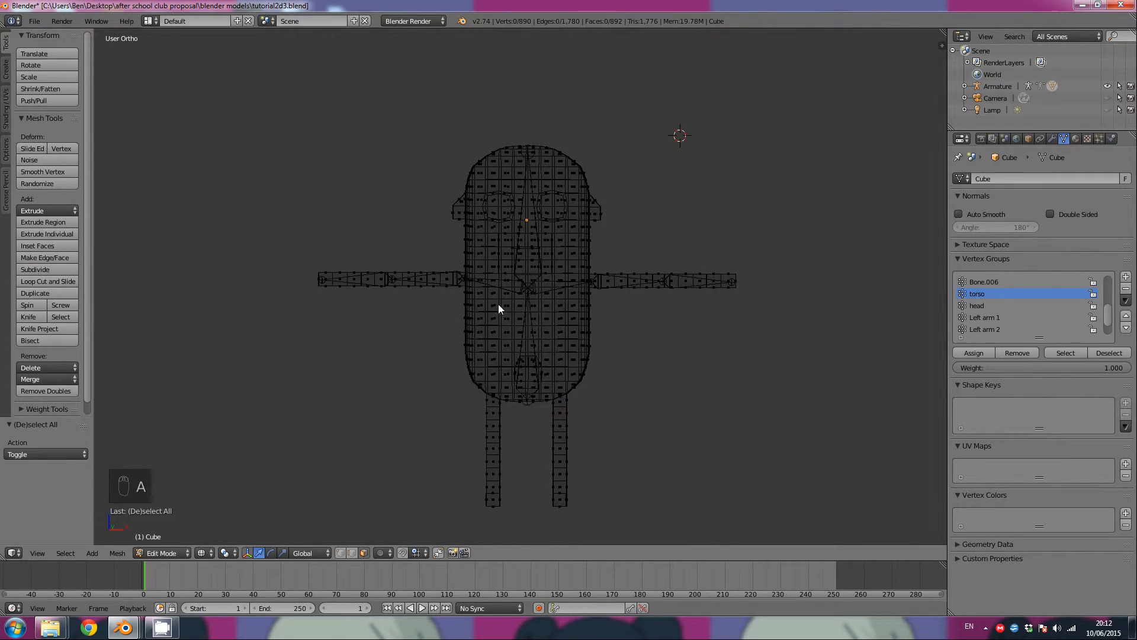
key("b")
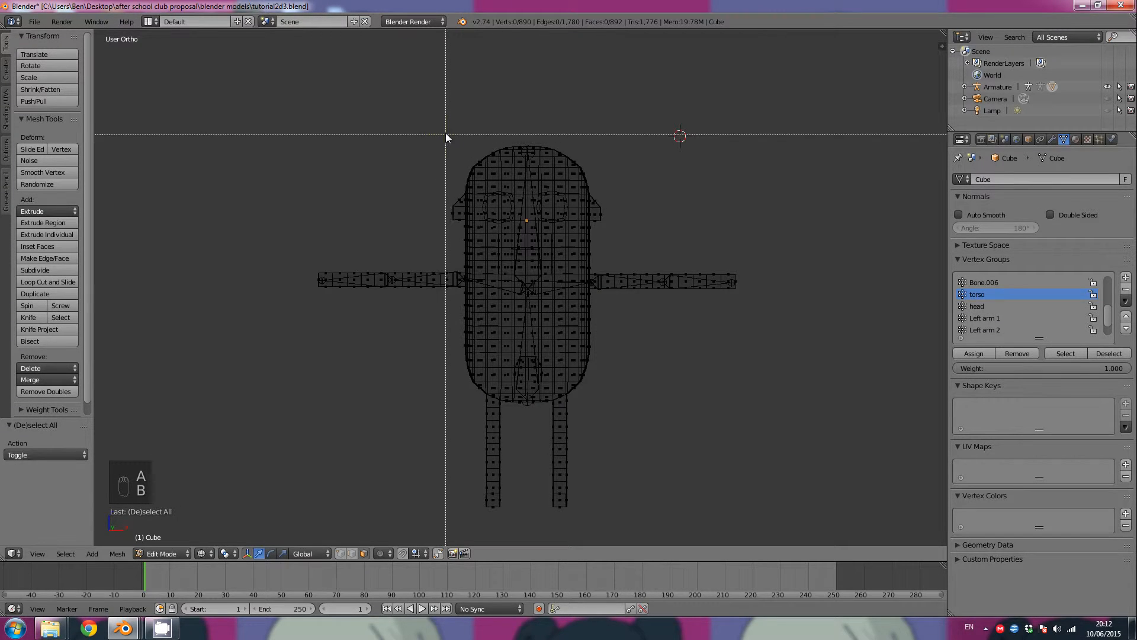
left_click_drag(448, 130, 609, 296)
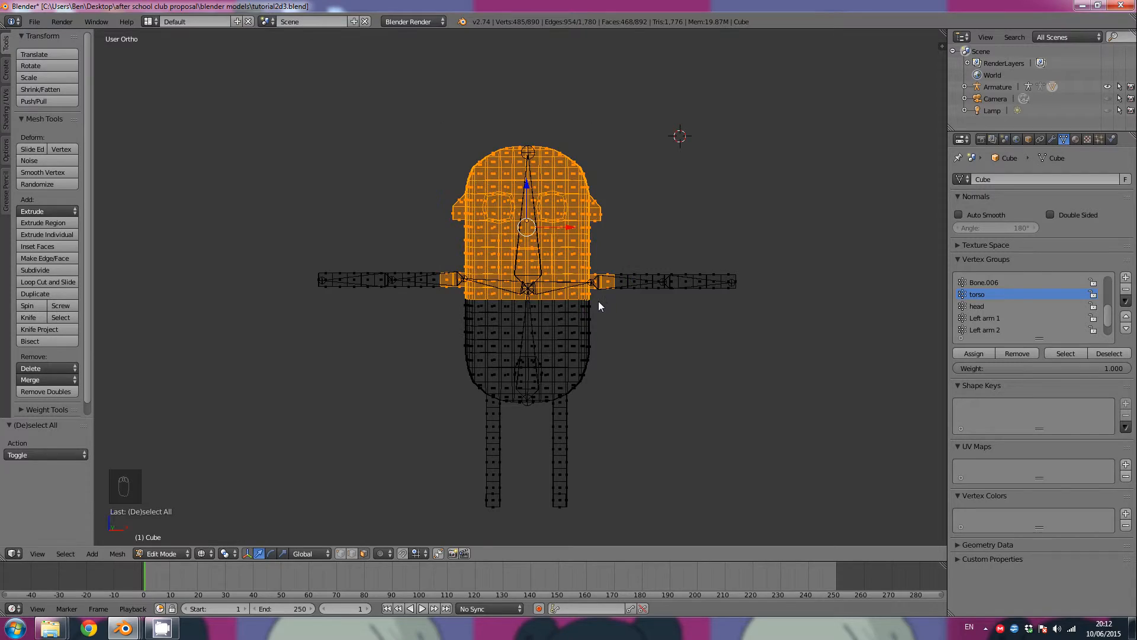
mouse_move(607, 286)
middle_mouse_down()
mouse_move(588, 314)
mouse_move(627, 268)
mouse_move(597, 294)
mouse_move(627, 293)
mouse_move(609, 294)
middle_mouse_up()
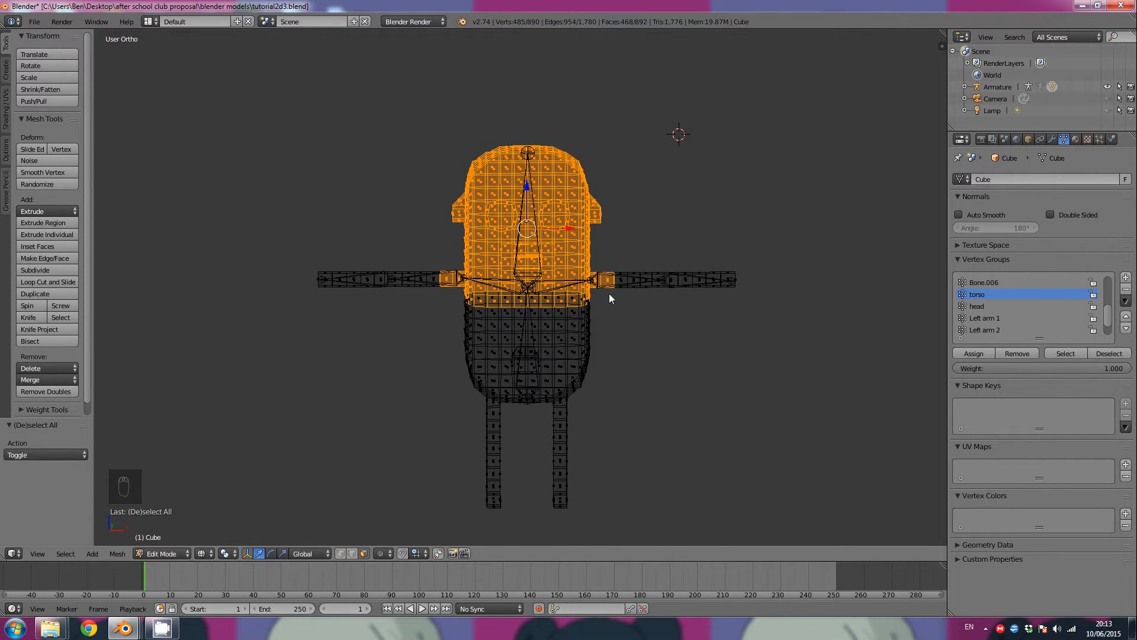
Remove the inner end vertices of both arms from the upper-body selection
right_click(452, 282, "shift")
right_click(456, 283, "shift")
key("b")
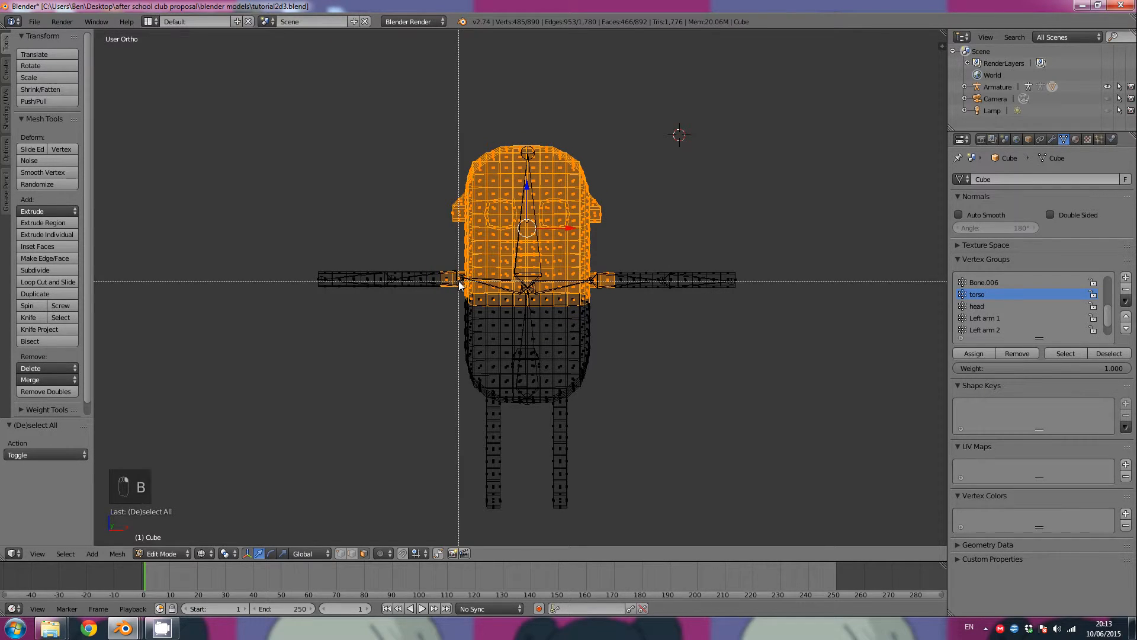
right_click(433, 267)
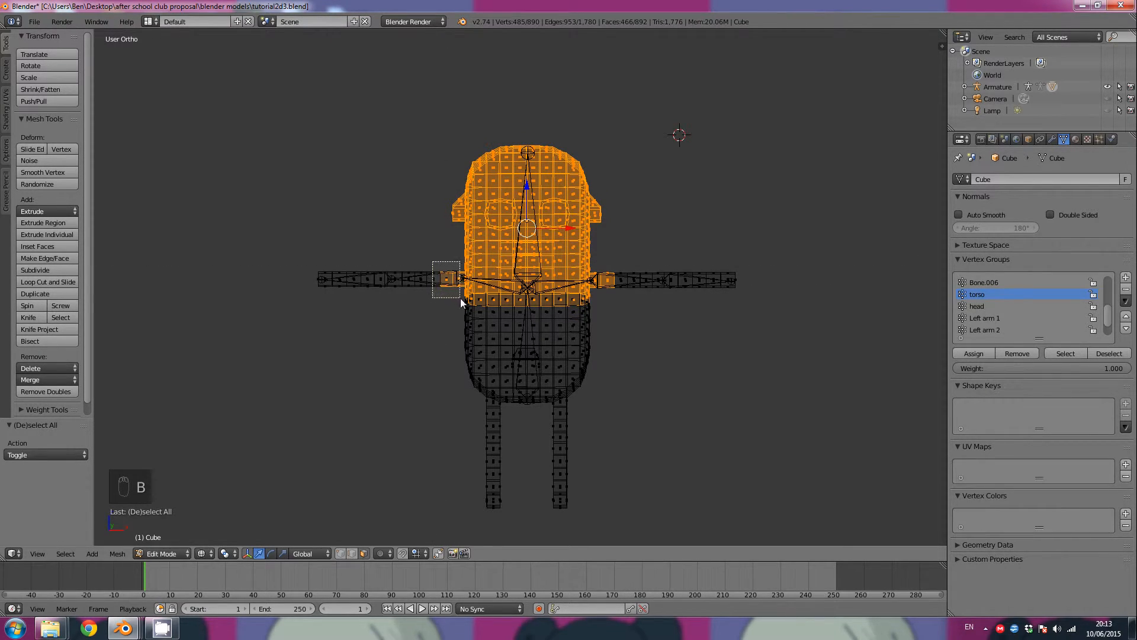
middle_click_drag(462, 301, 465, 304)
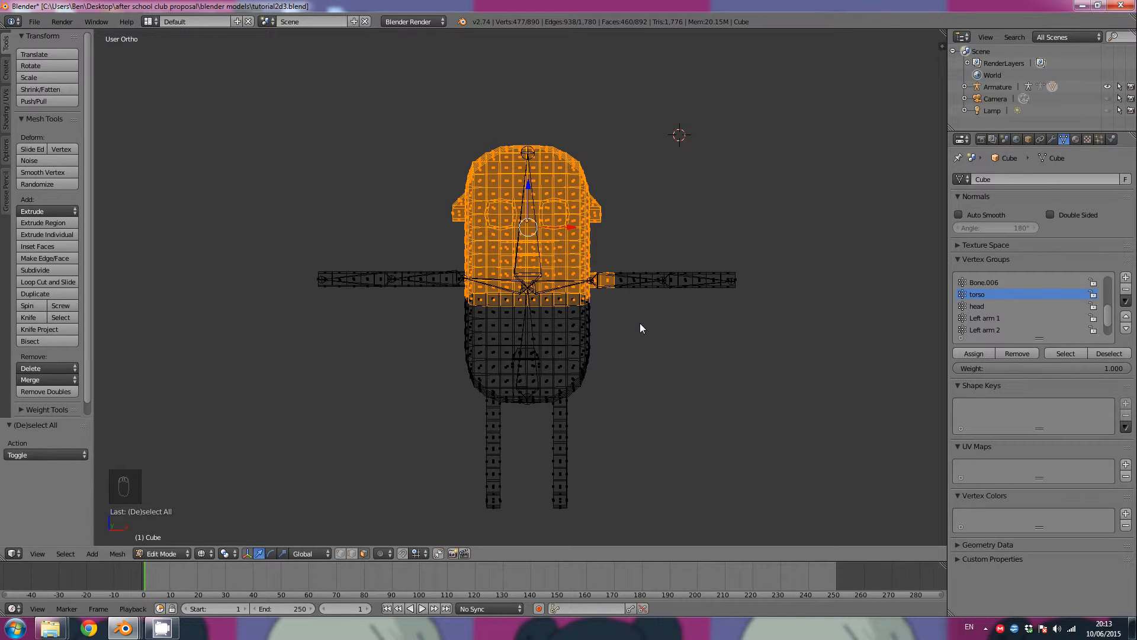
key("b")
middle_click_drag(641, 321, 599, 279)
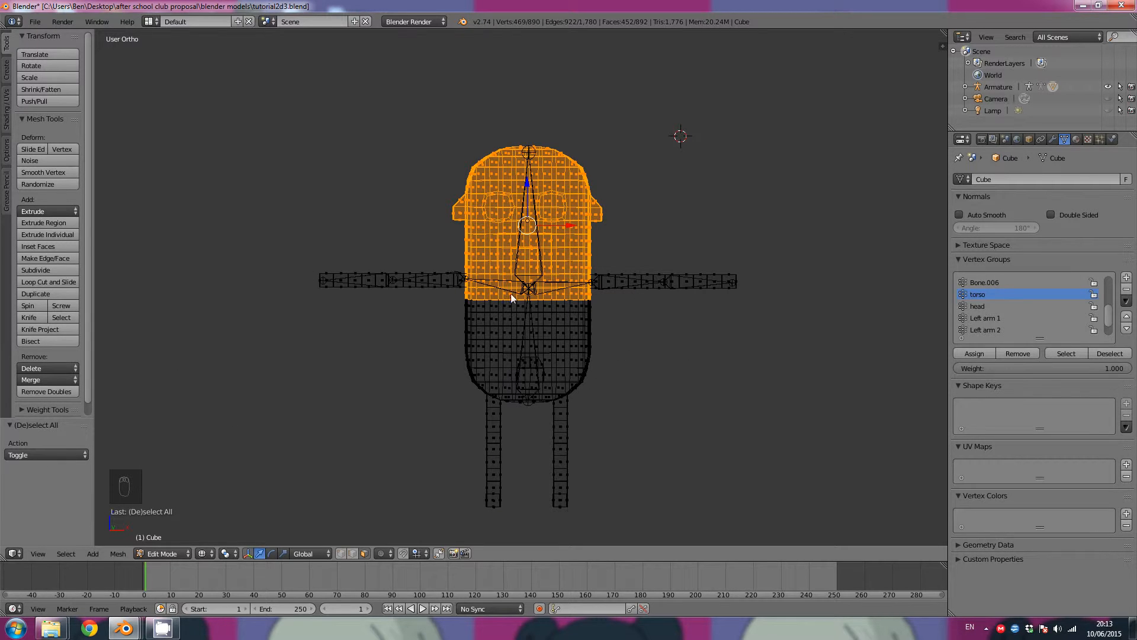
Deselect the torso group's vertices and assign the remaining upper-body selection to the head vertex group
left_click(978, 307)
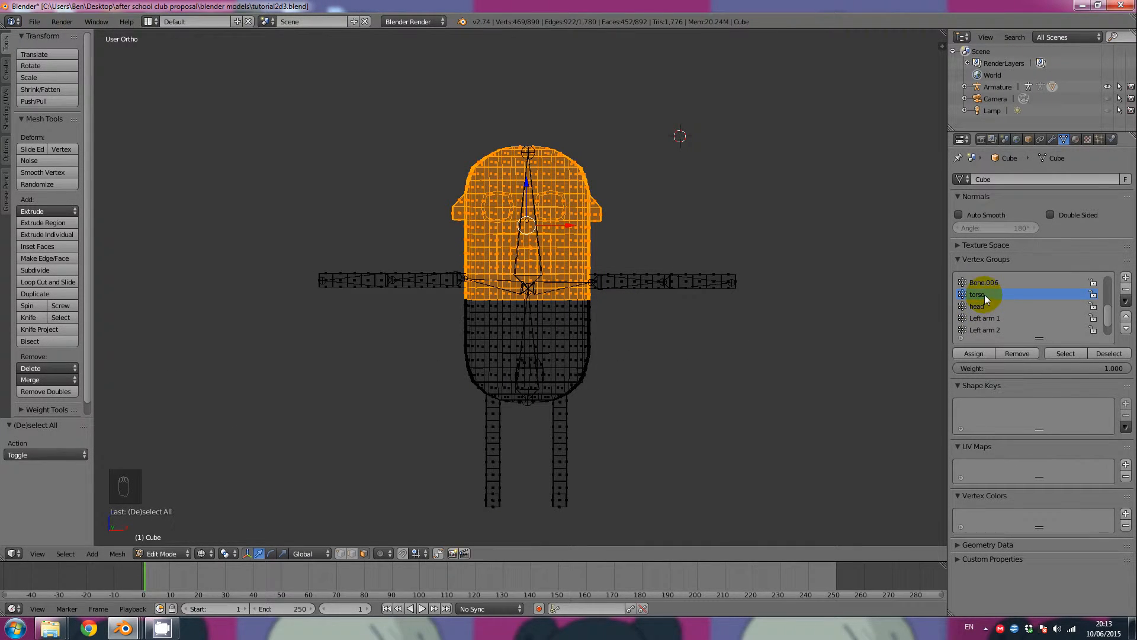
left_click(1108, 354)
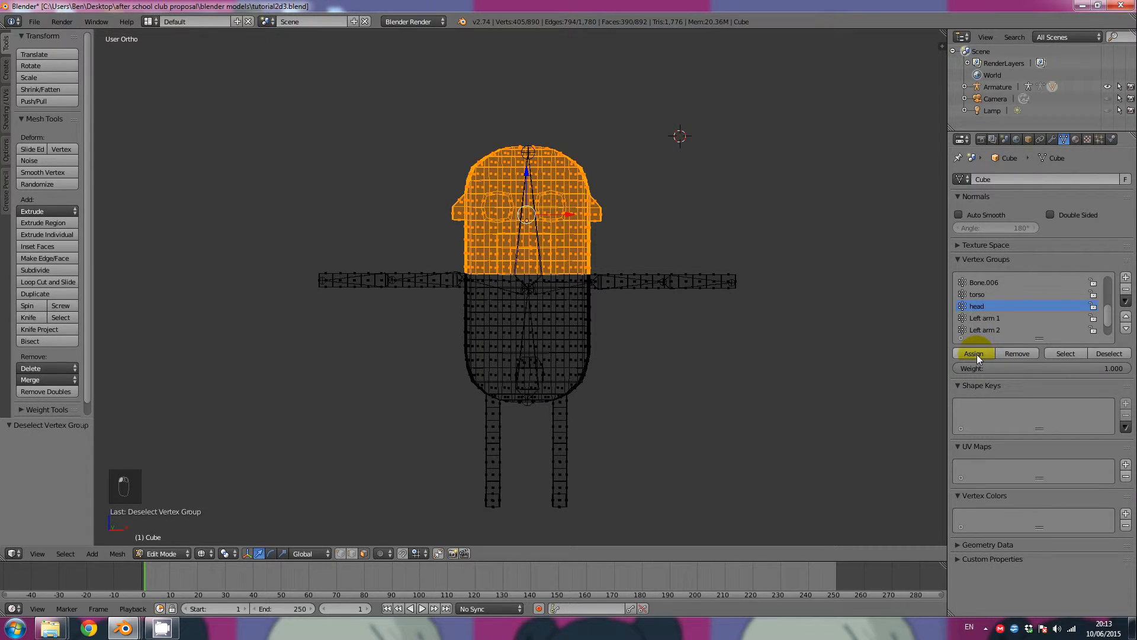
Check the head vertex group by repeatedly deselecting and selecting its vertices
left_click(1100, 350)
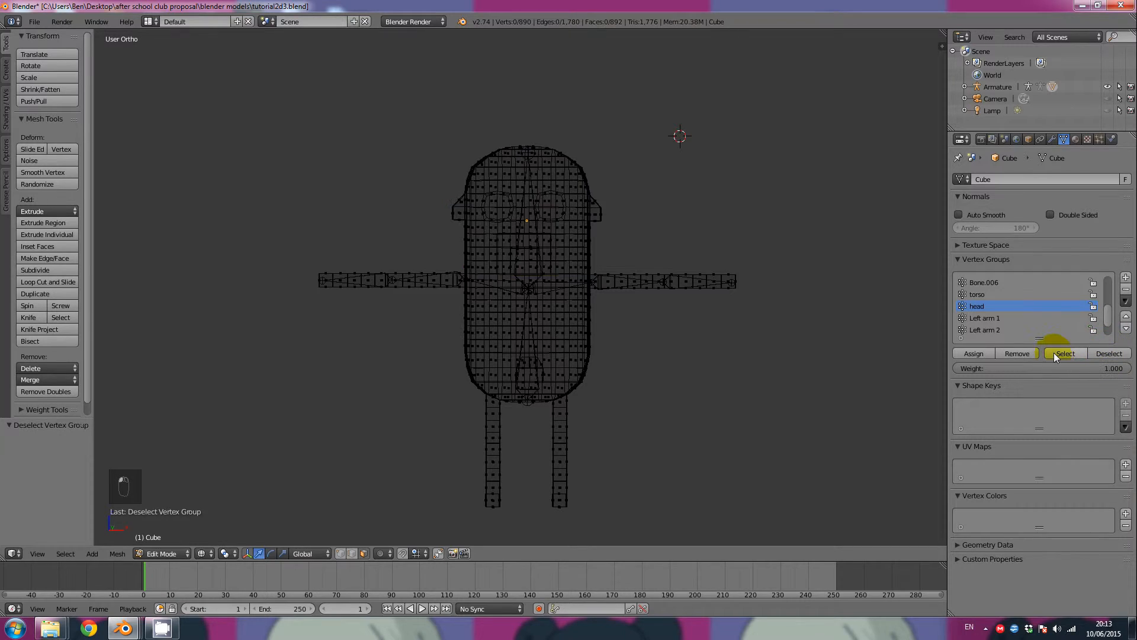
left_click(1054, 353)
left_click(1102, 353)
left_click(1079, 353)
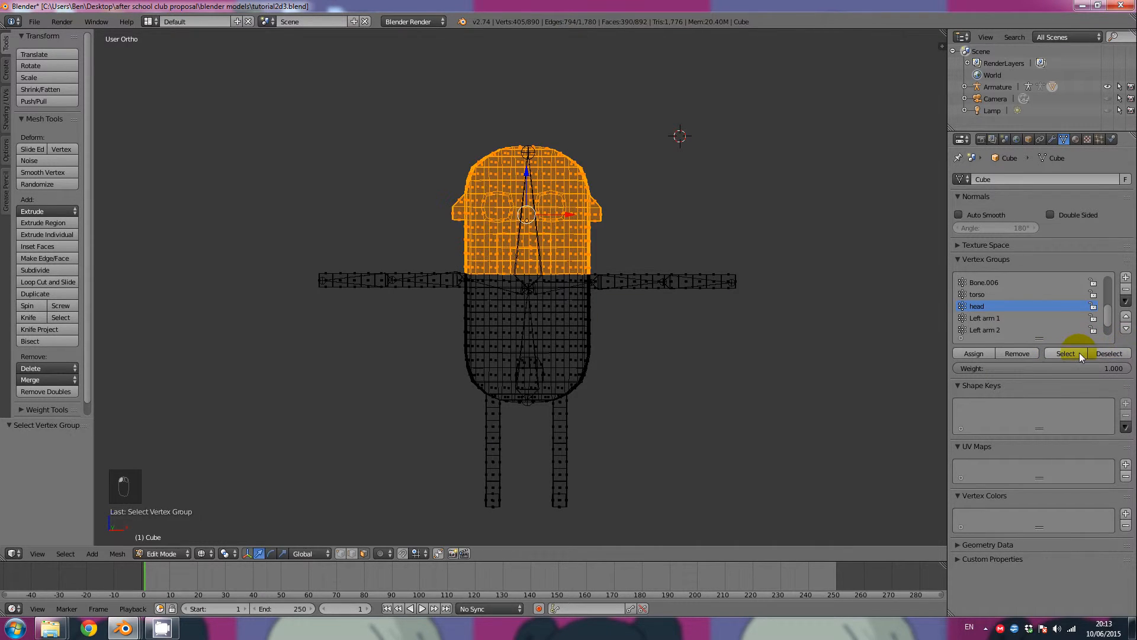
left_click(1105, 353)
left_click(1068, 353)
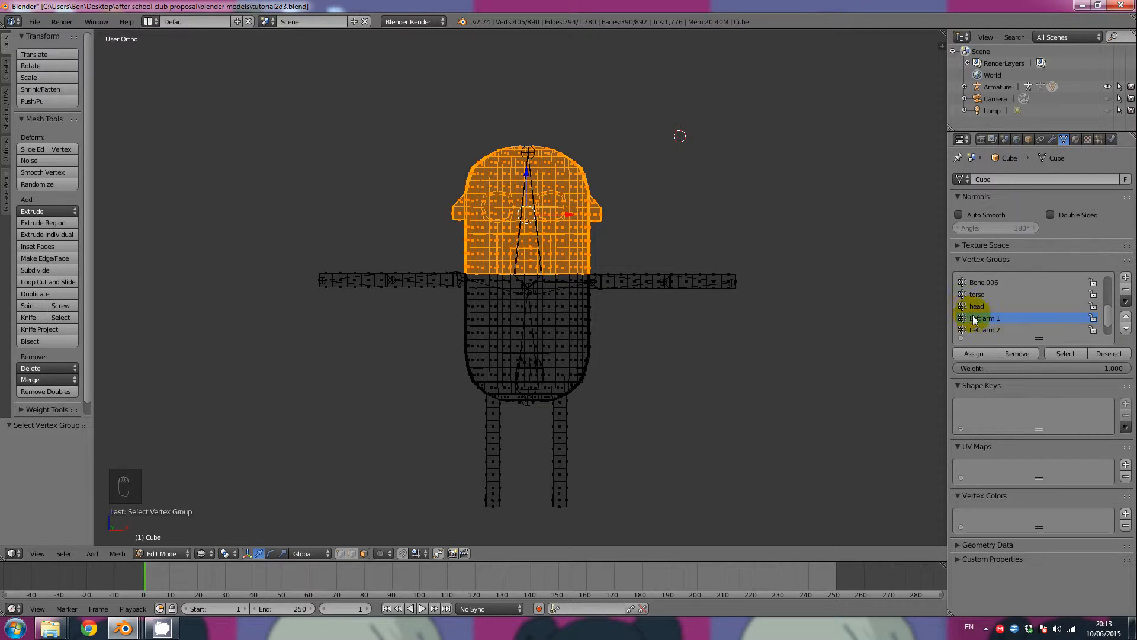
Make Left arm 1 the active vertex group and box-select only the upper section of the character's left arm
key("a")
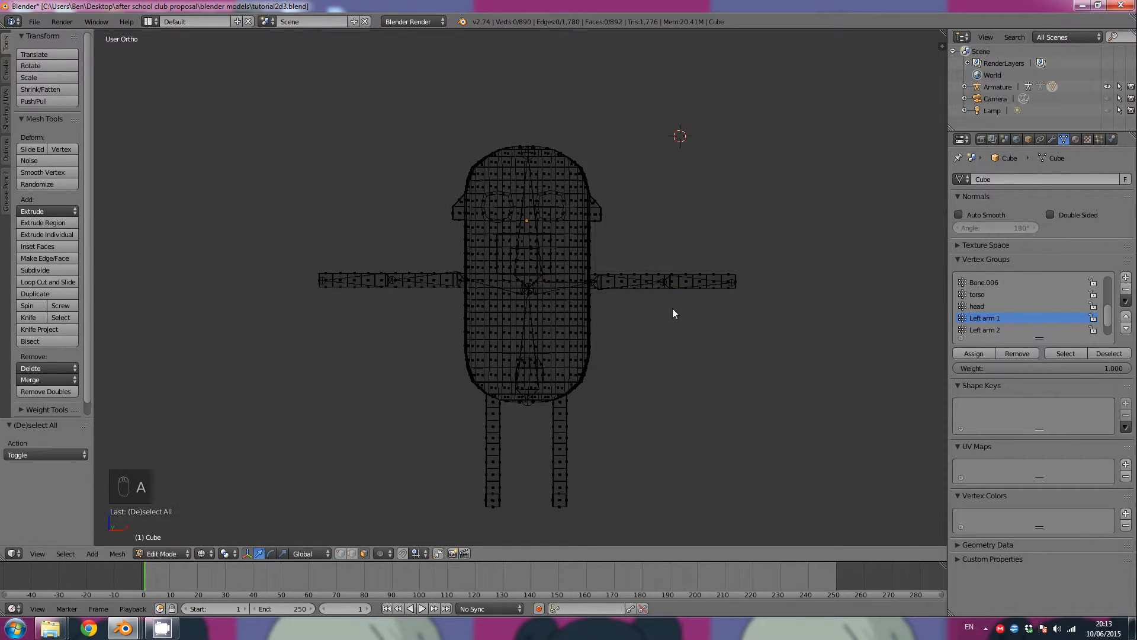
key("b")
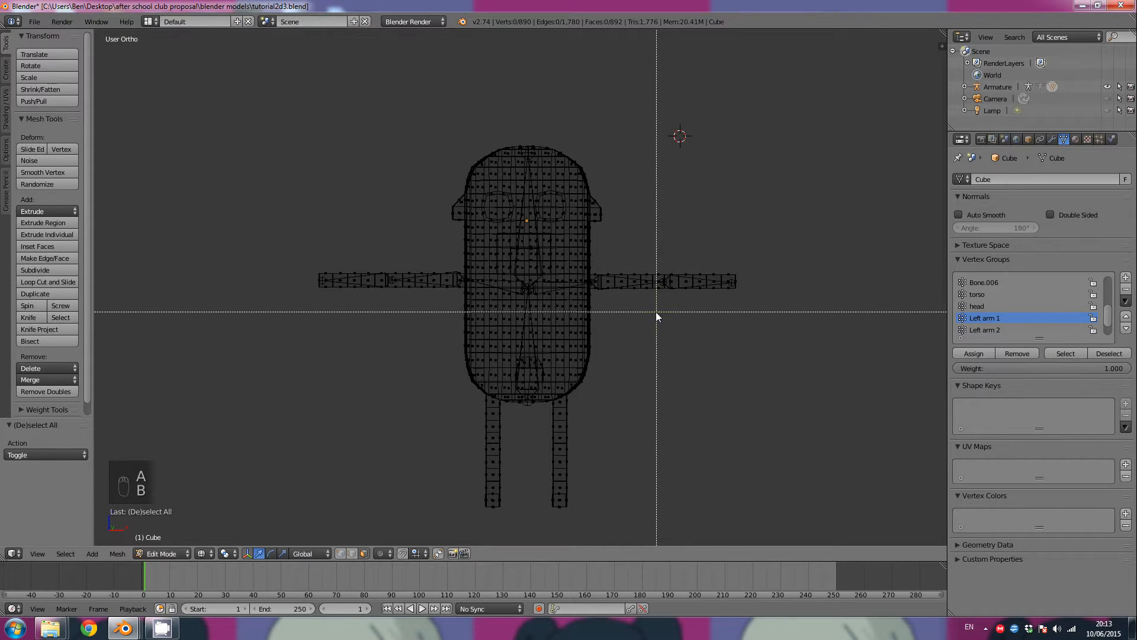
left_click_drag(656, 312, 651, 312)
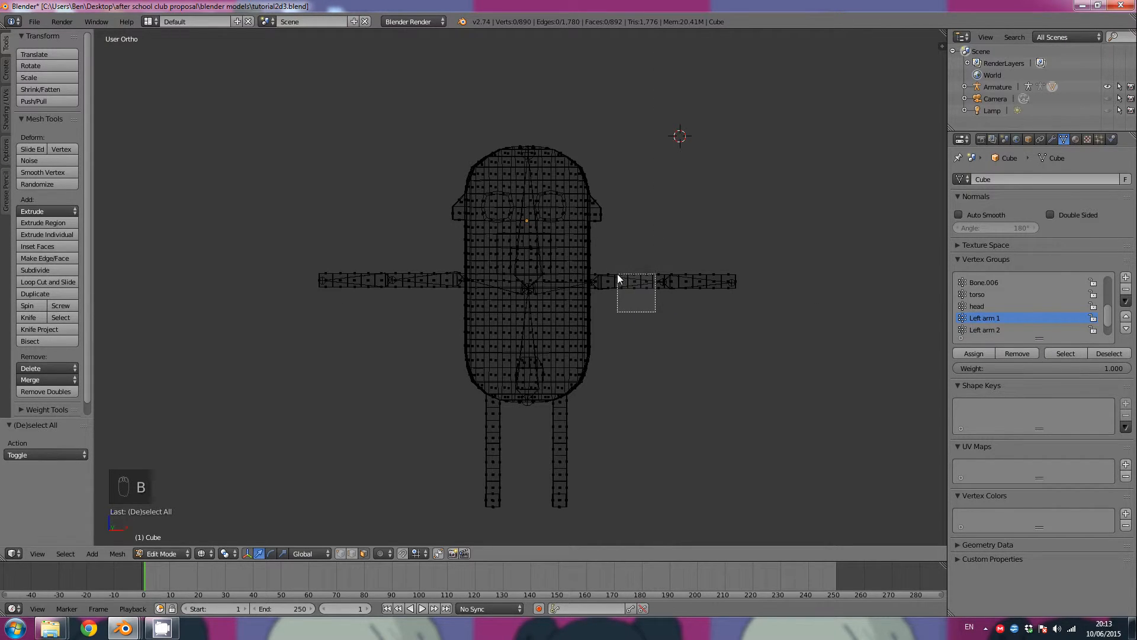
left_click_drag(617, 274, 593, 268)
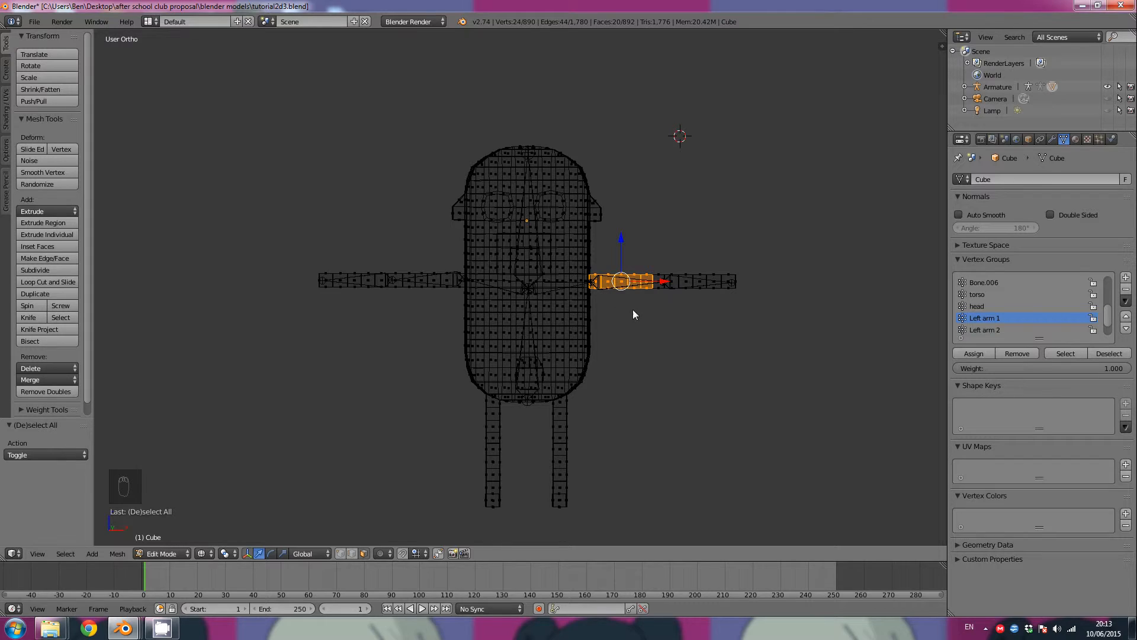
Assign the selected upper left arm vertices to the Left arm 1 group and clear the selection
mouse_move(633, 309)
middle_mouse_down()
mouse_move(624, 297)
mouse_move(599, 308)
mouse_move(648, 324)
mouse_move(670, 298)
mouse_move(633, 317)
middle_mouse_up()
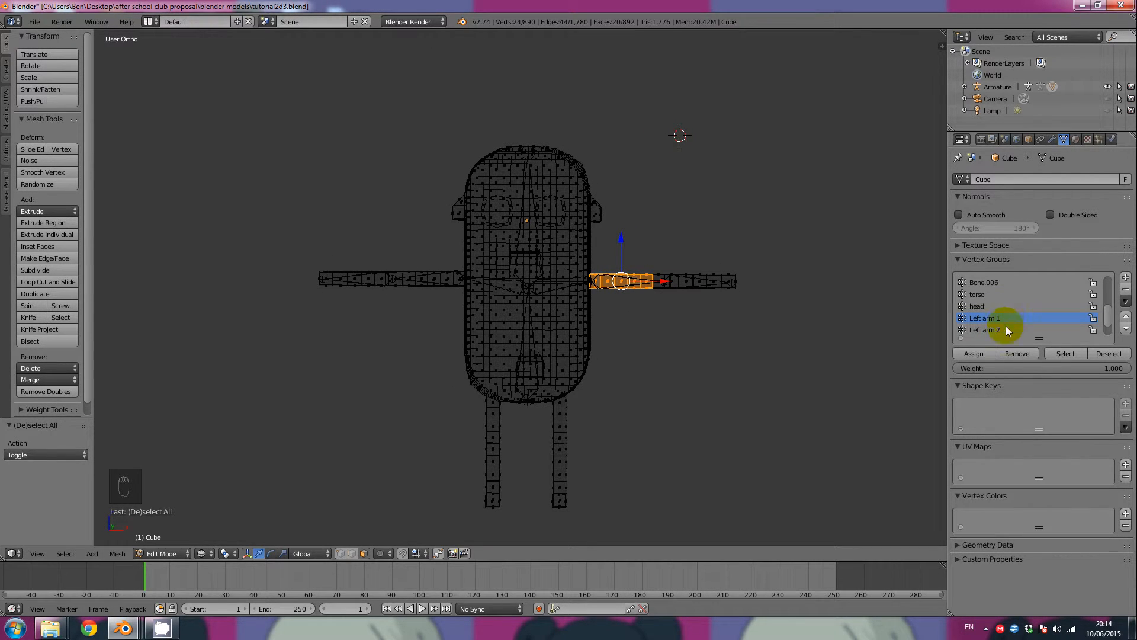
left_click(975, 353)
key("a")
Assign the lower section of the left arm, excluding the Left arm 1 vertices, to the Left arm 2 vertex group
key("b")
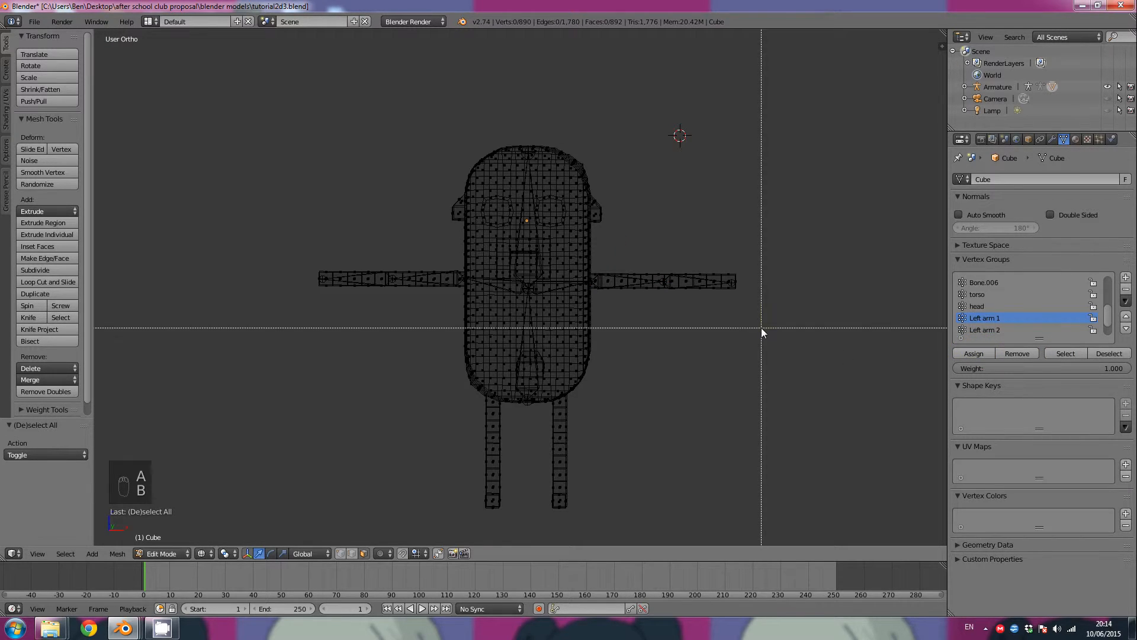
left_click_drag(761, 329, 656, 257)
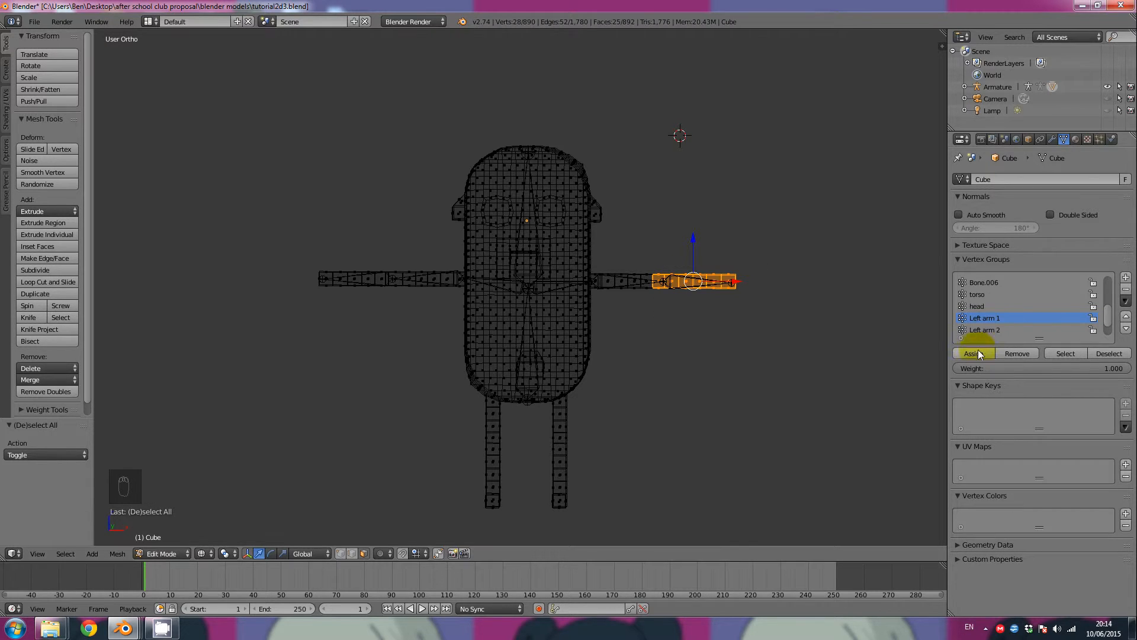
left_click(1057, 353)
left_click(1103, 353)
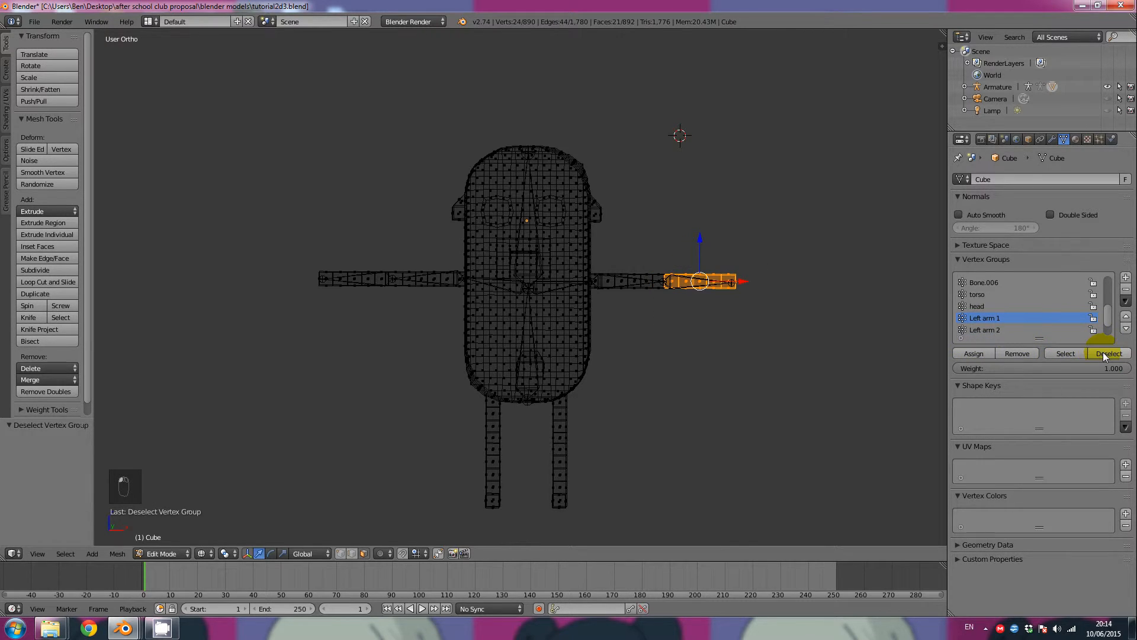
left_click(977, 353)
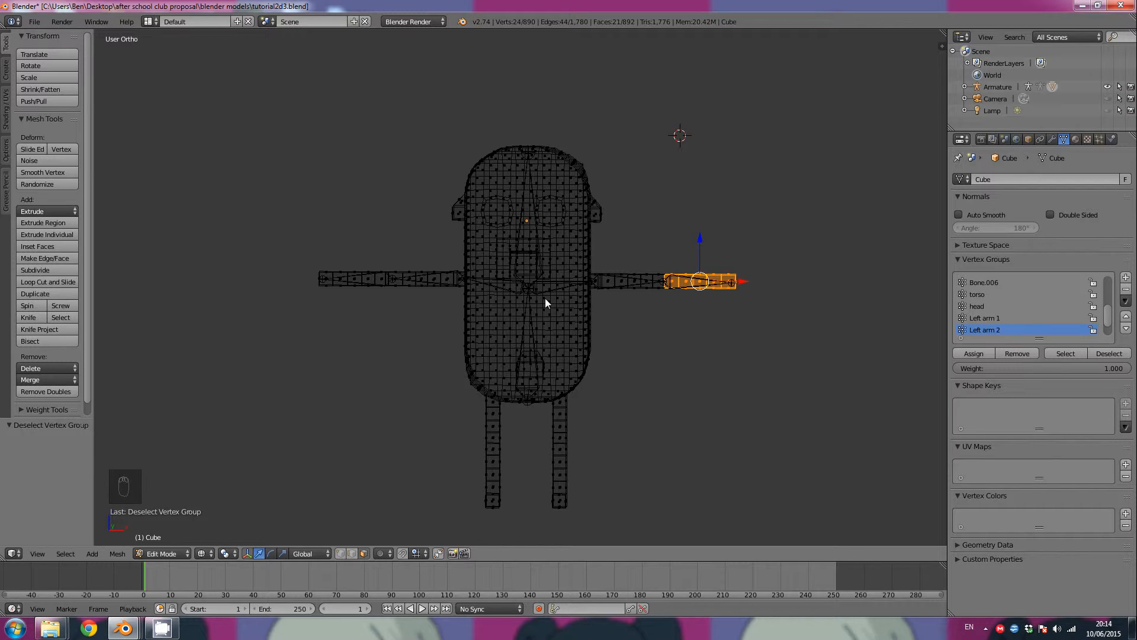
Leave mesh editing, select the armature and switch it to Pose Mode
left_click(175, 554)
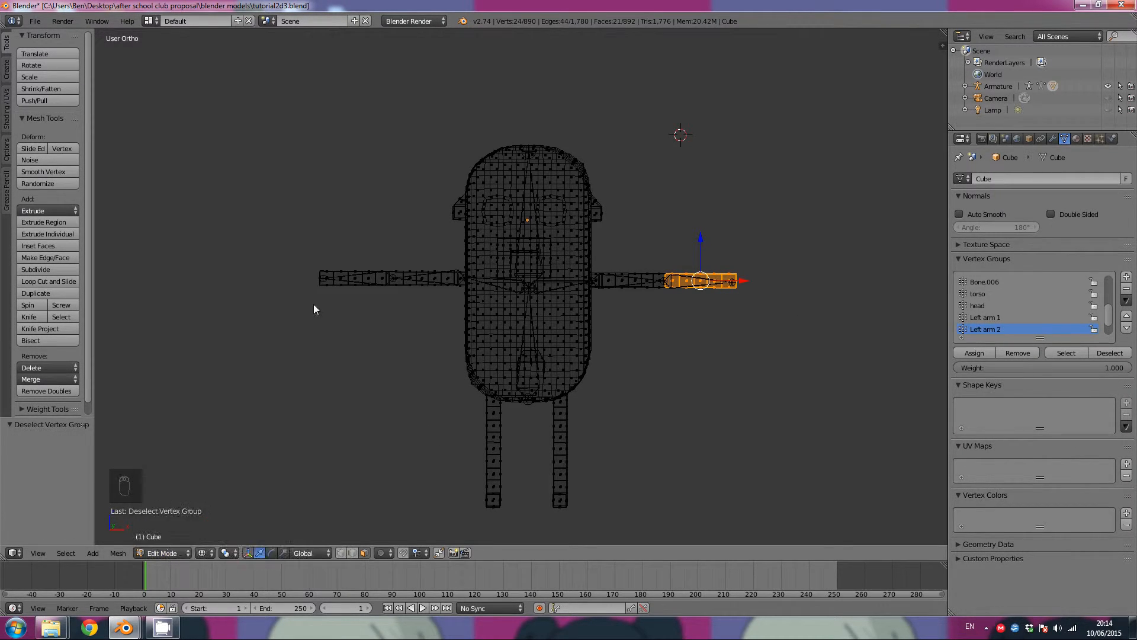
left_click(152, 555)
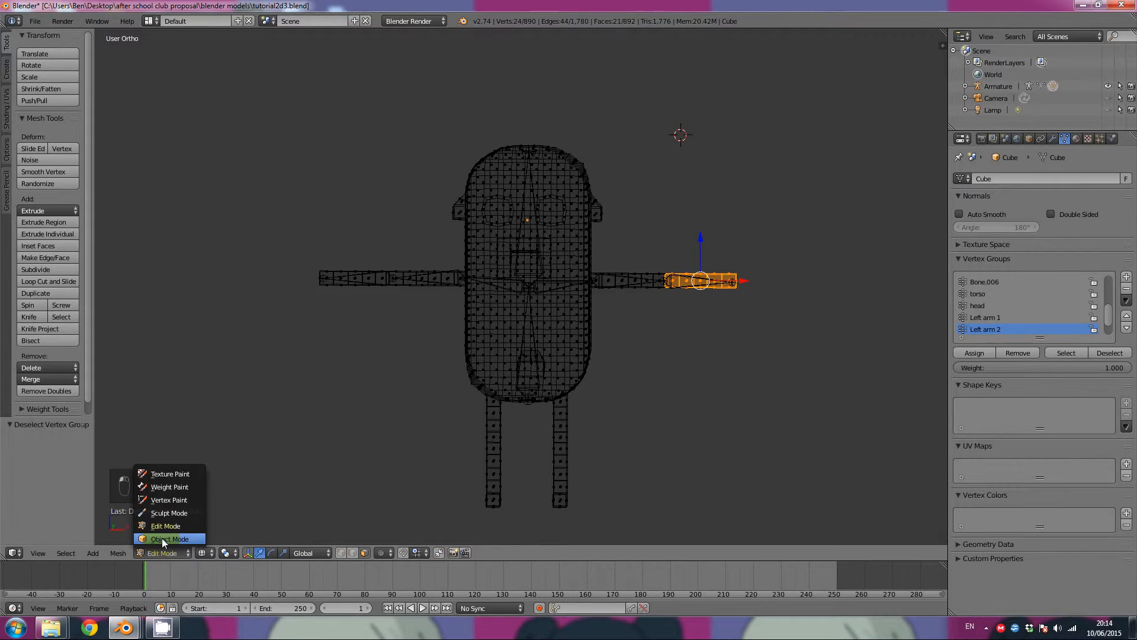
left_click(162, 539)
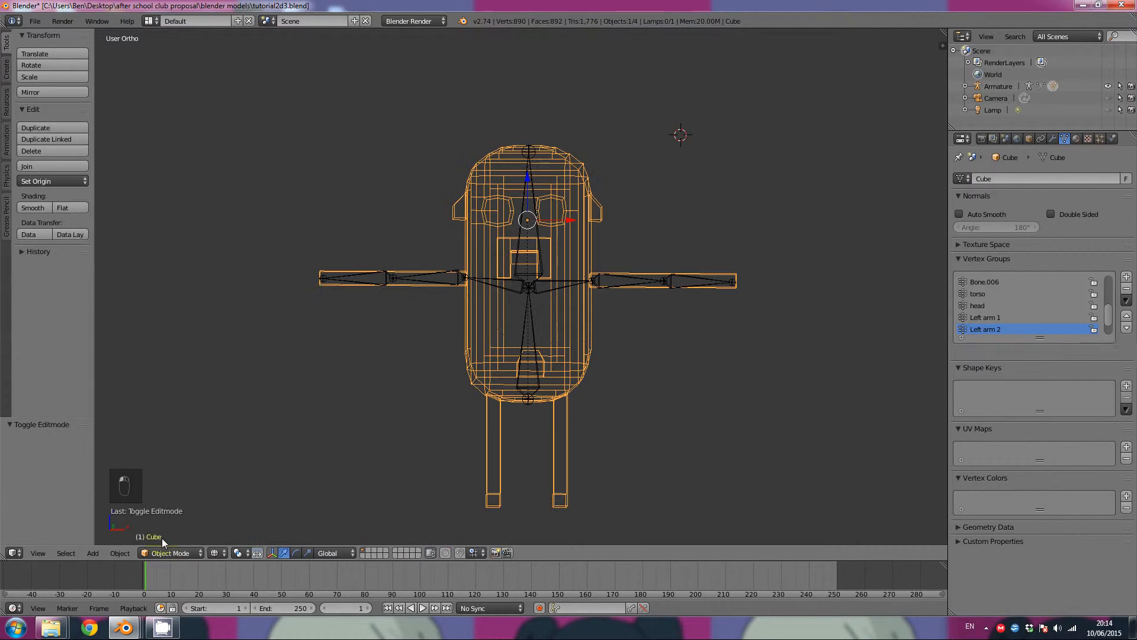
right_click(630, 280)
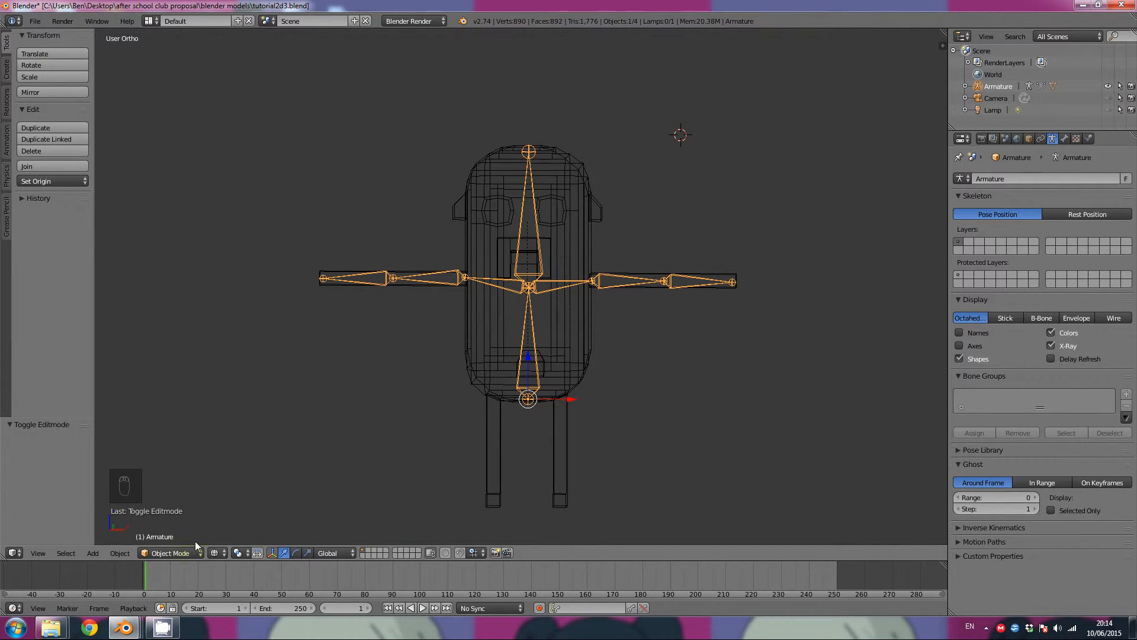
left_click(177, 552)
left_click(169, 510)
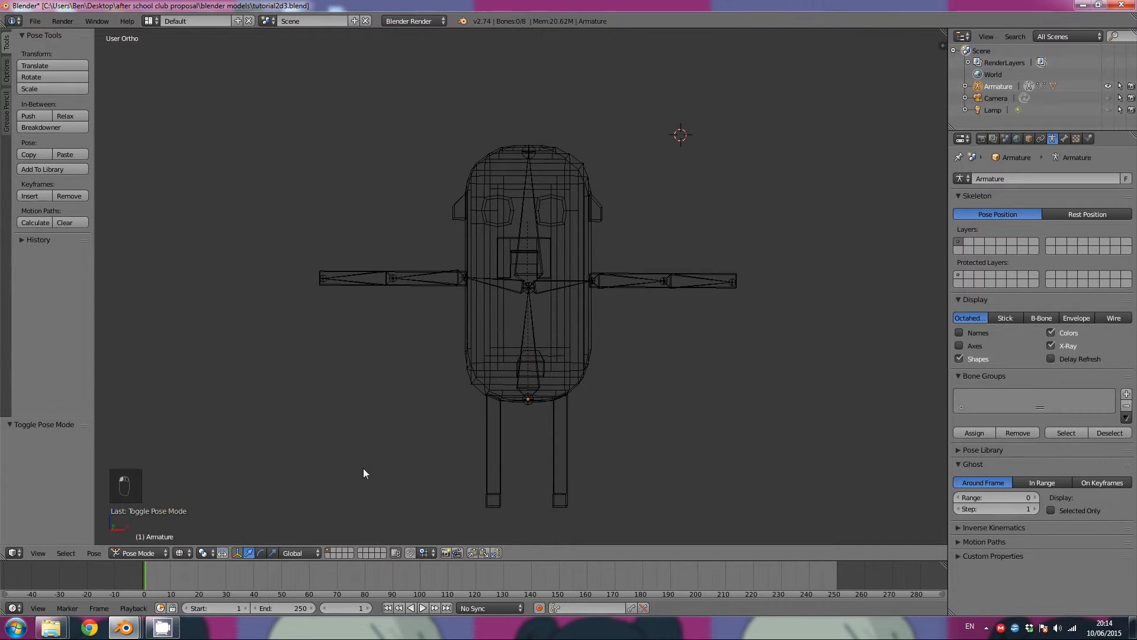
Test the left arm's deformation by slightly rotating the Left arm 2 bone and the Left arm 1 bone
right_click(690, 294)
key("g")
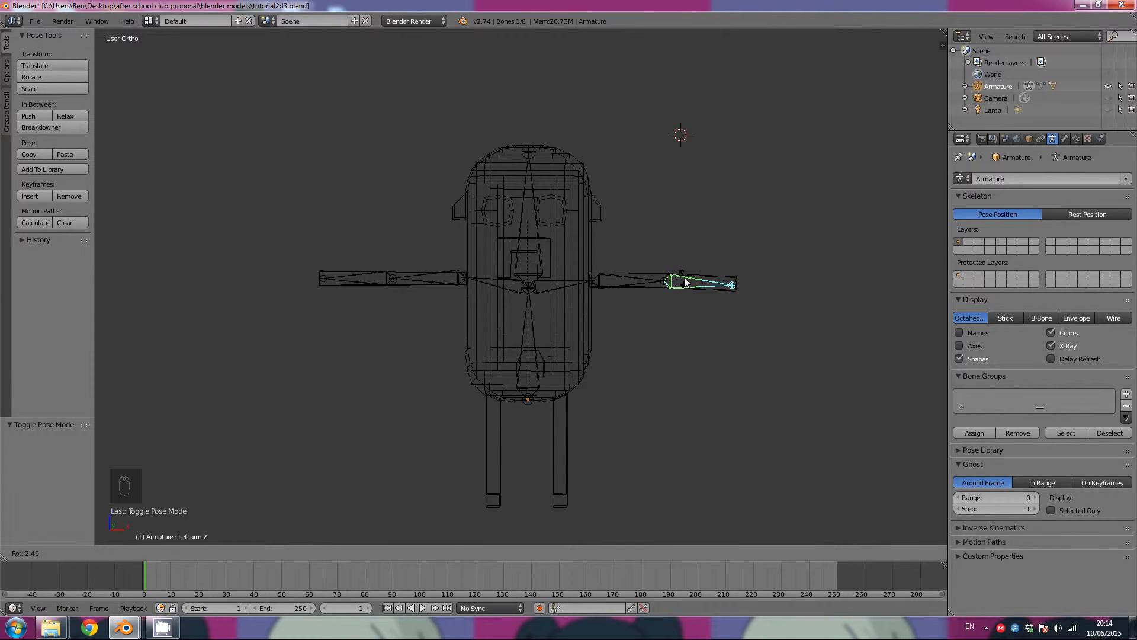
left_click(676, 281)
right_click(620, 280)
key("g")
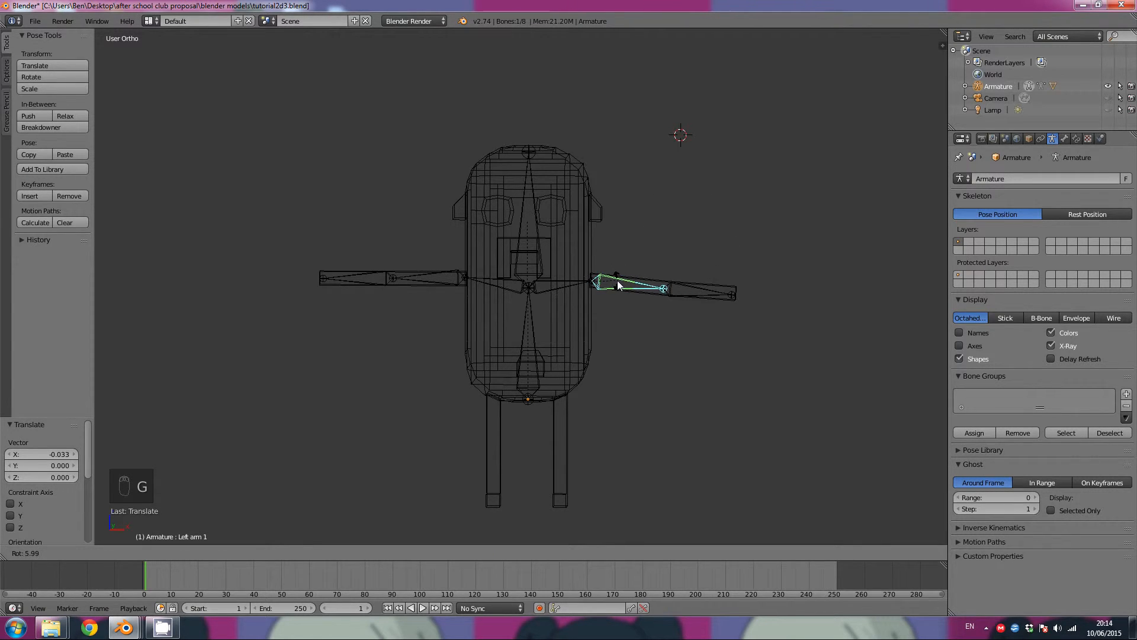
left_click(619, 281)
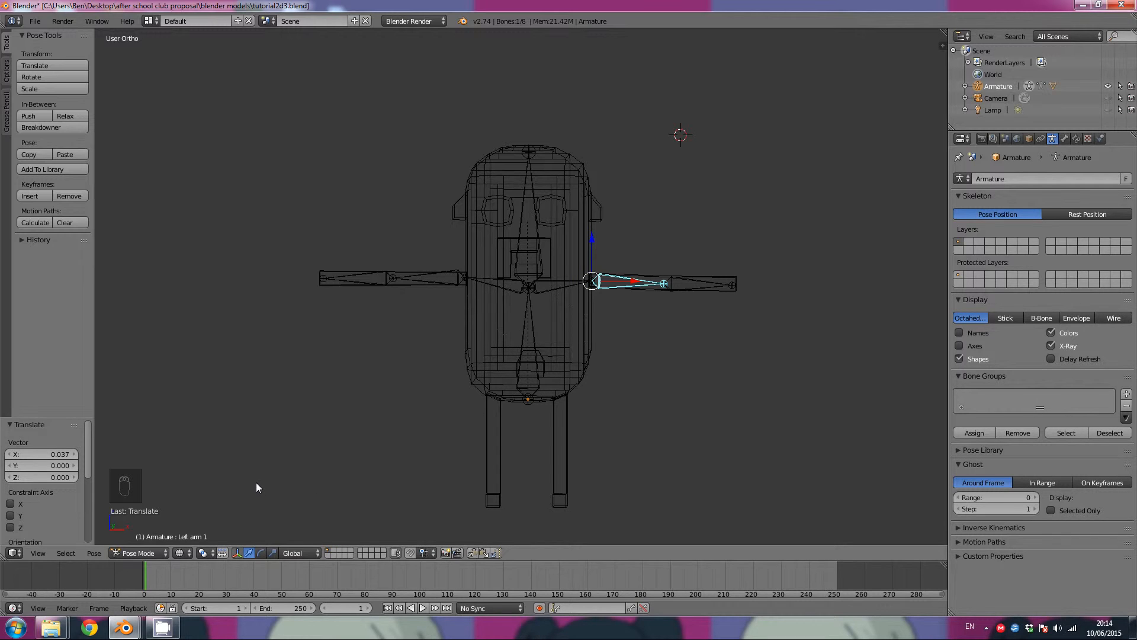
Return the armature to Object Mode and select the character mesh
left_click(150, 551)
left_click(148, 539)
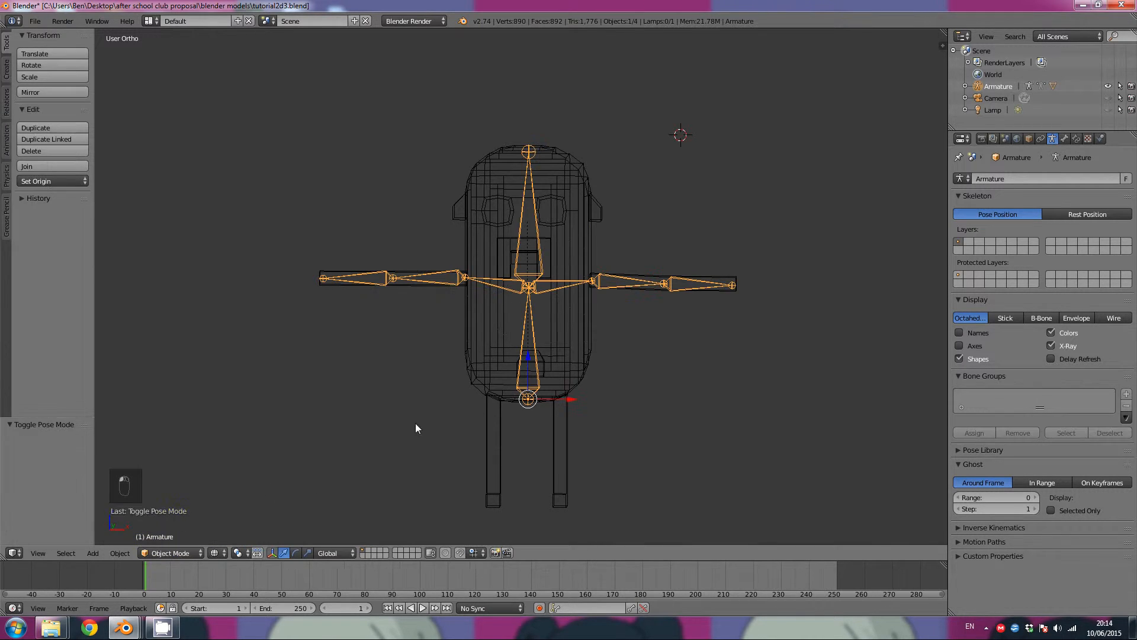
right_click(571, 344)
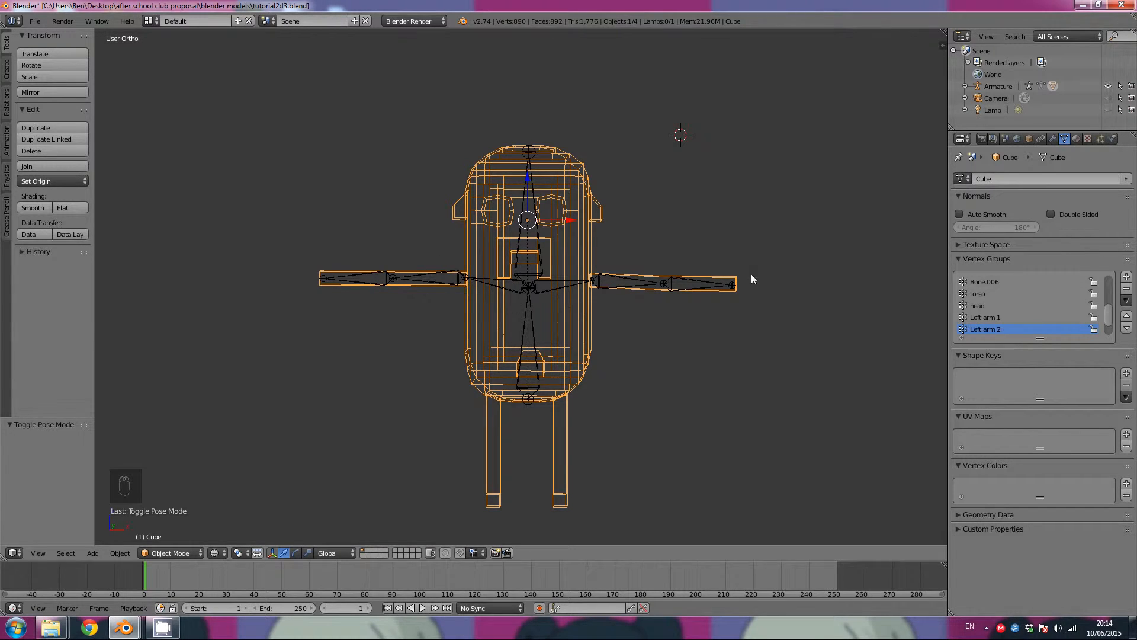
Make Right arm 1 the active vertex group and put the character mesh into Edit Mode
left_click_drag(1107, 315, 1107, 329)
left_click(986, 318)
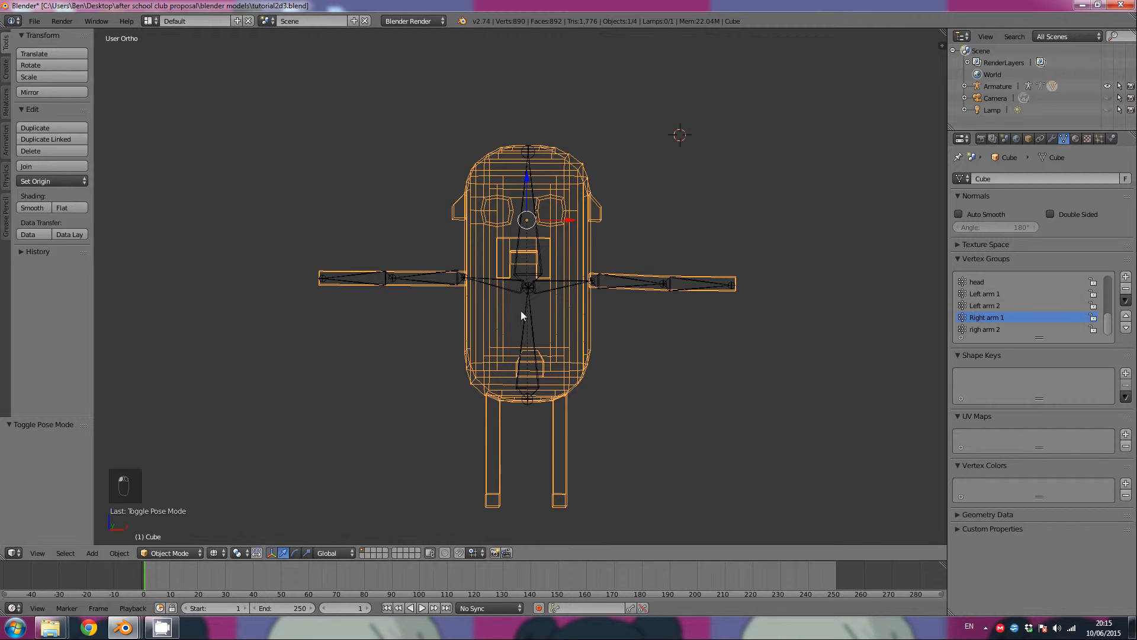
middle_click_drag(598, 299, 560, 305)
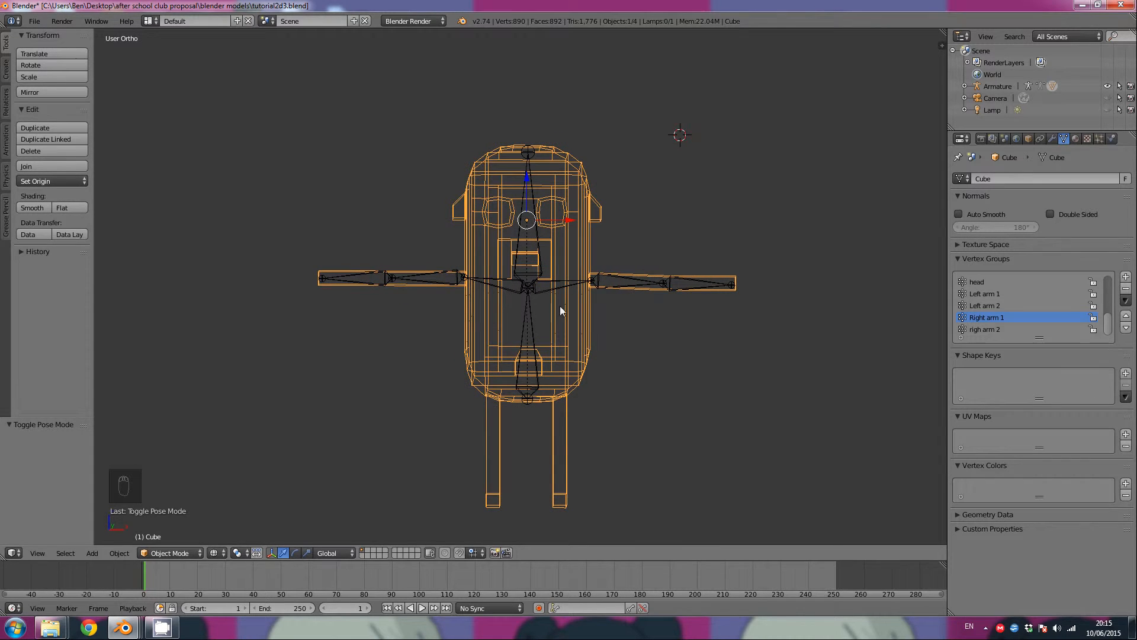
left_click(169, 552)
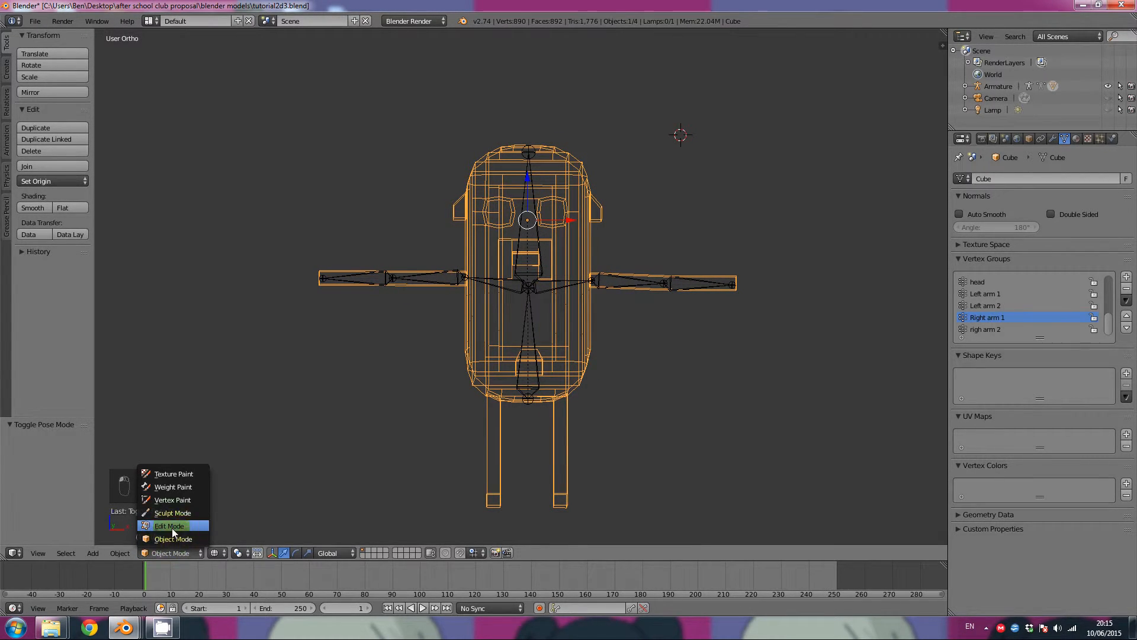
left_click(171, 526)
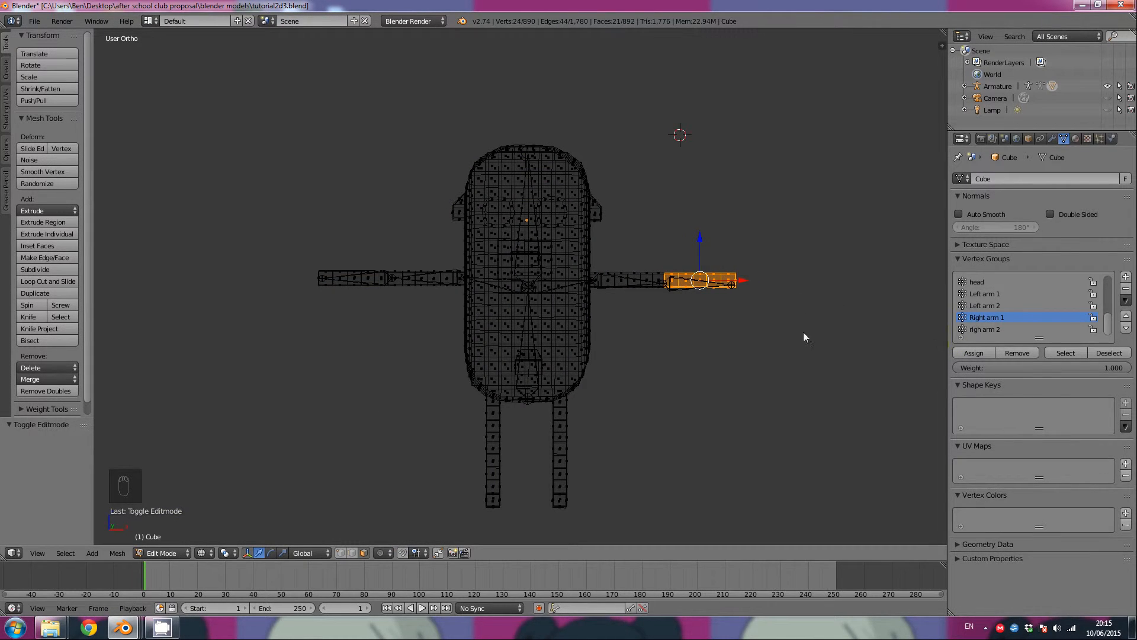
Assign only the upper section of the right arm to the Right arm 1 group and clear the selection
key("a")
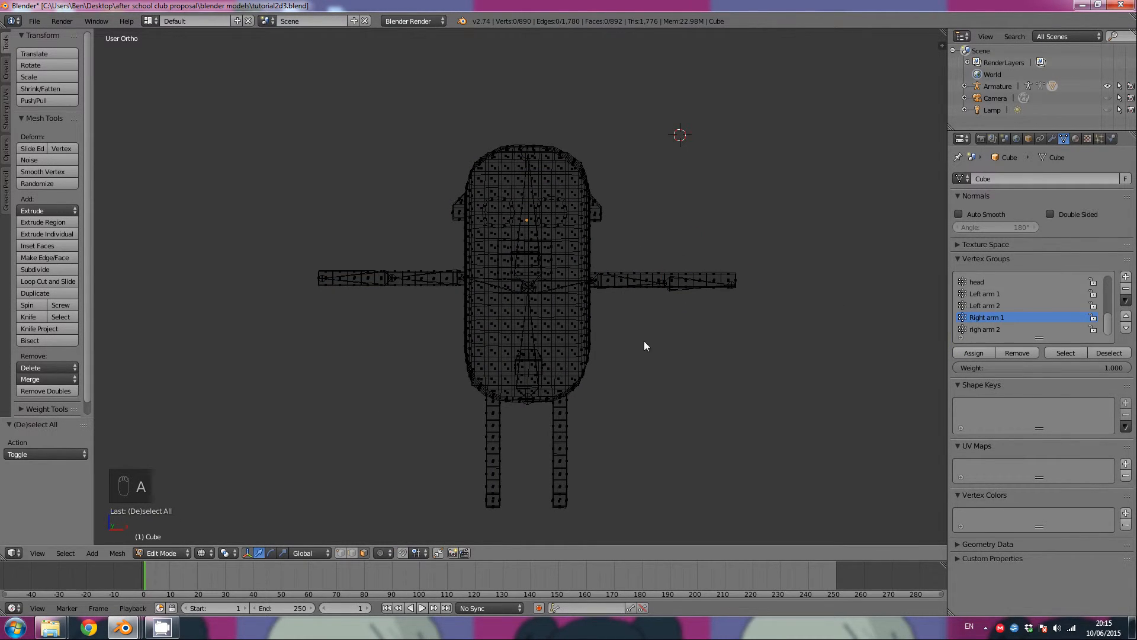
mouse_move(425, 283)
middle_mouse_down()
mouse_move(424, 300)
mouse_move(421, 290)
middle_mouse_up()
key("b")
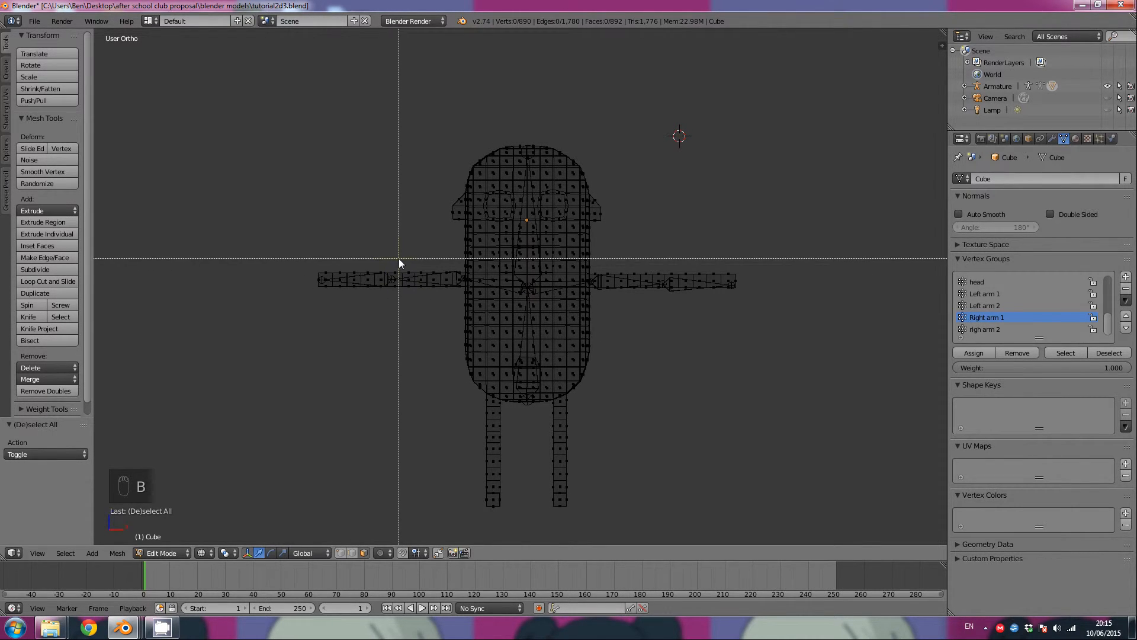
left_click_drag(400, 258, 463, 315)
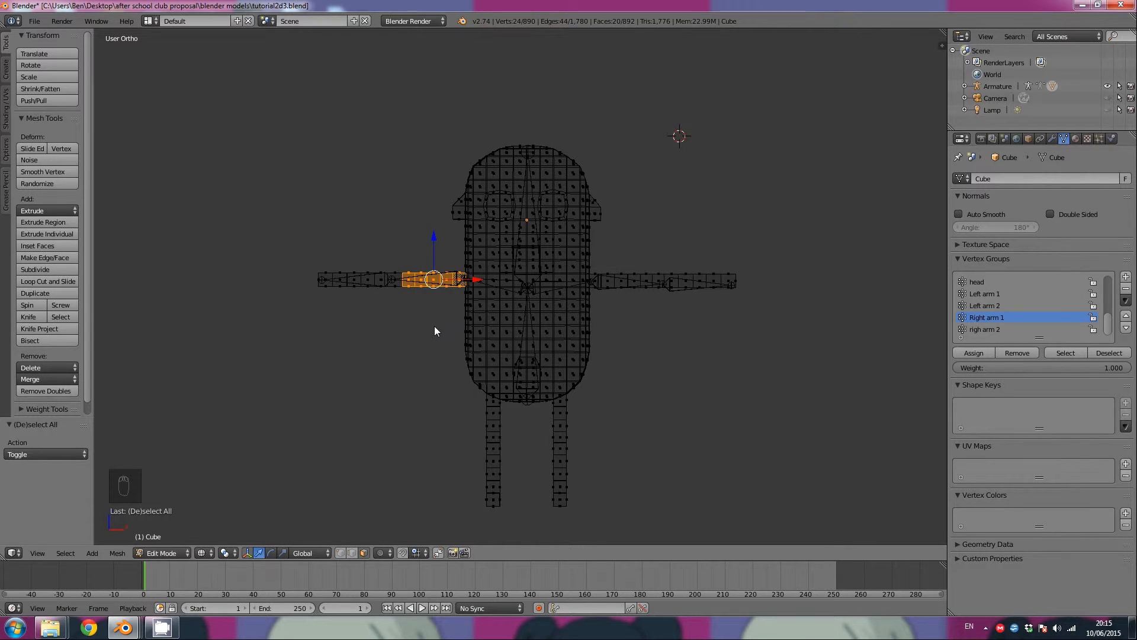
mouse_move(434, 326)
middle_mouse_down()
mouse_move(449, 314)
mouse_move(426, 326)
mouse_move(445, 336)
middle_mouse_up()
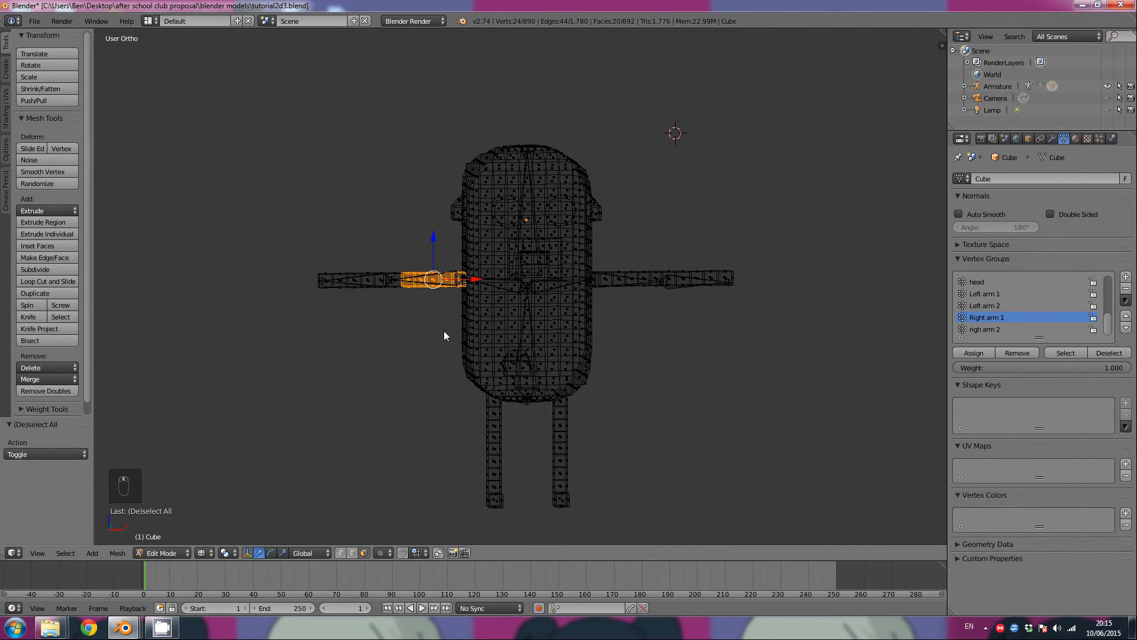
left_click(992, 352)
key("a")
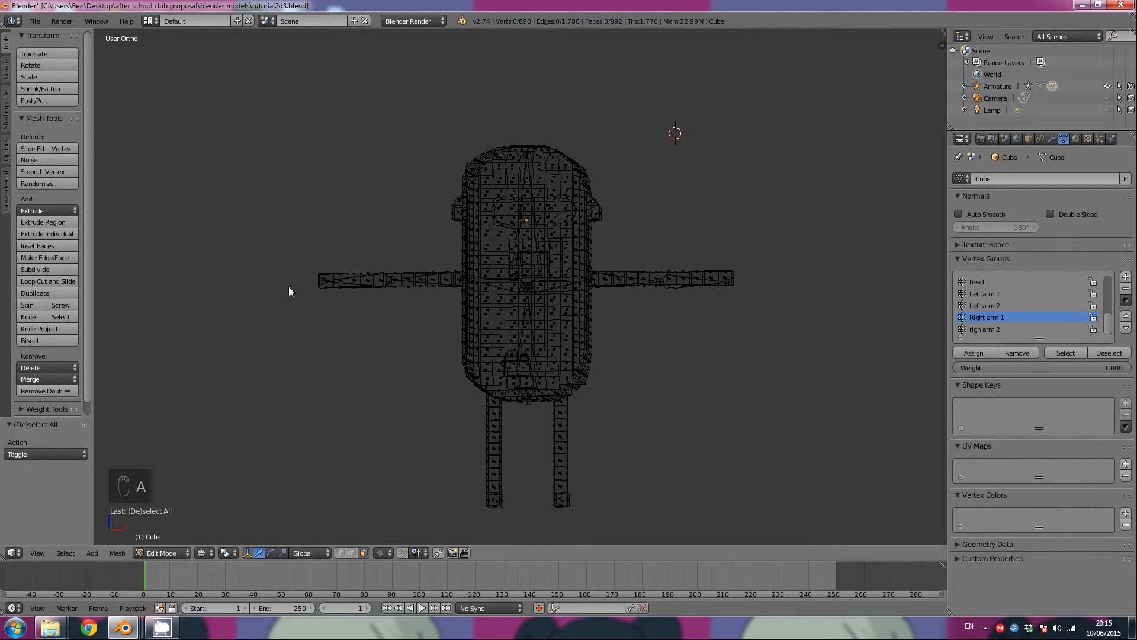
Assign the lower section of the right arm, excluding the Right arm 1 vertices, to the righ arm 2 vertex group
key("b")
left_click_drag(282, 258, 401, 331)
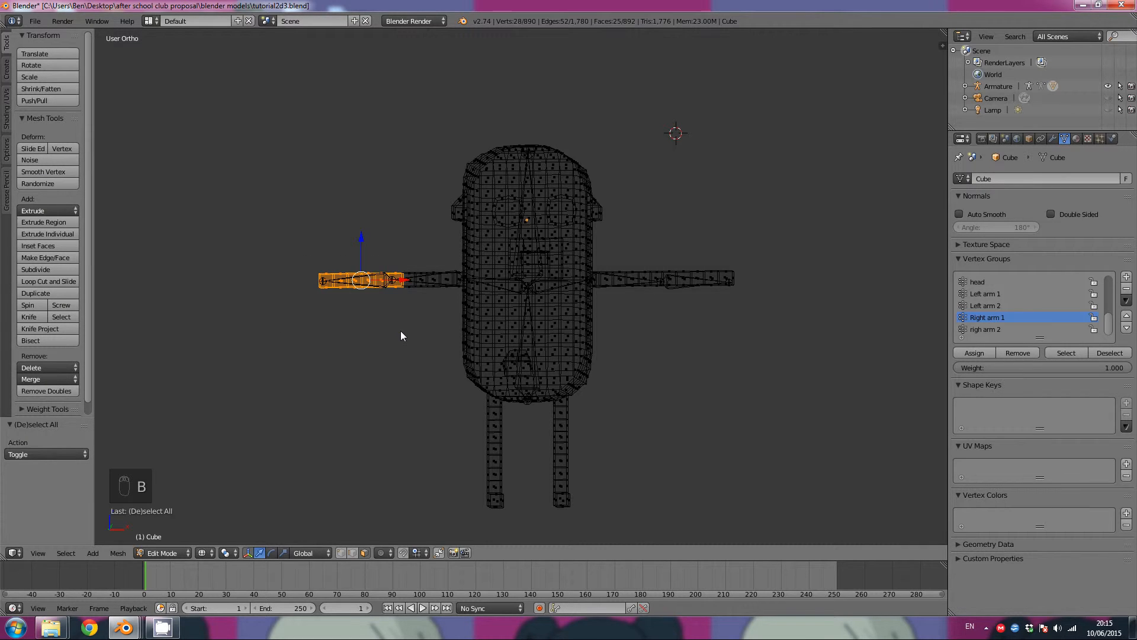
left_click(992, 319)
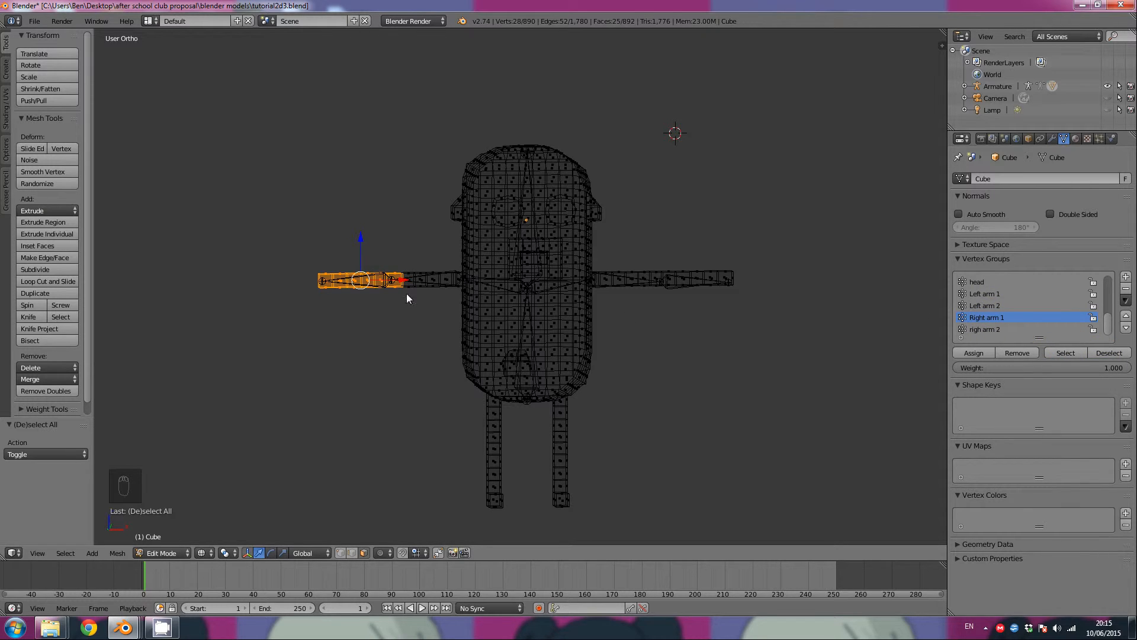
left_click(1017, 353)
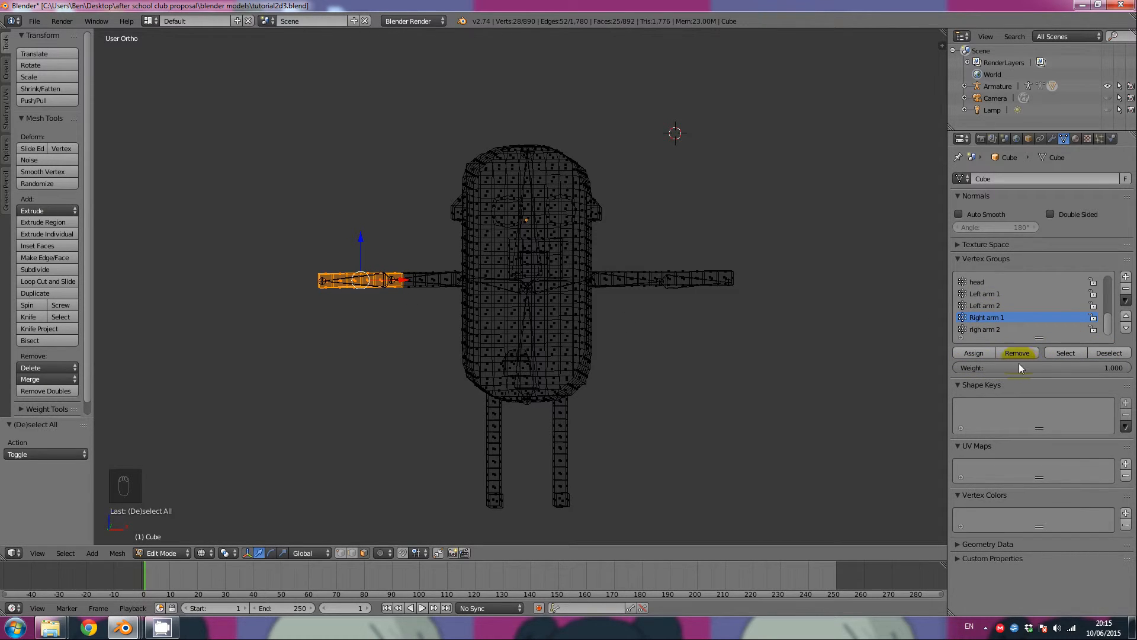
left_click(1097, 353)
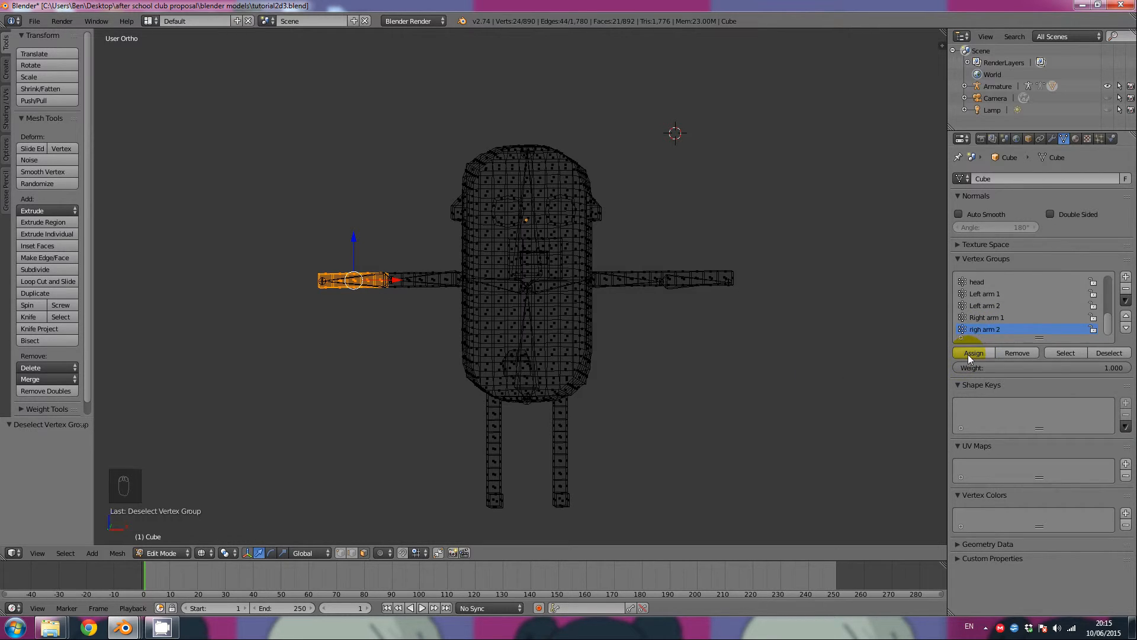
Exit mesh editing to Object Mode and put the armature into Pose Mode
left_click(158, 553)
left_click(160, 539)
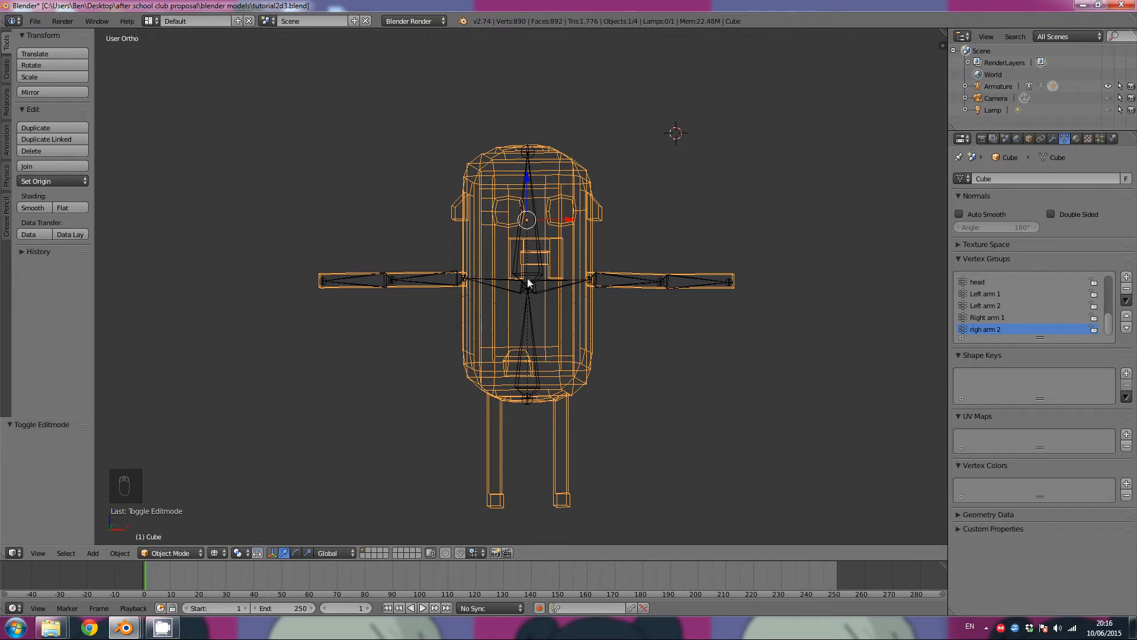
right_click(646, 282)
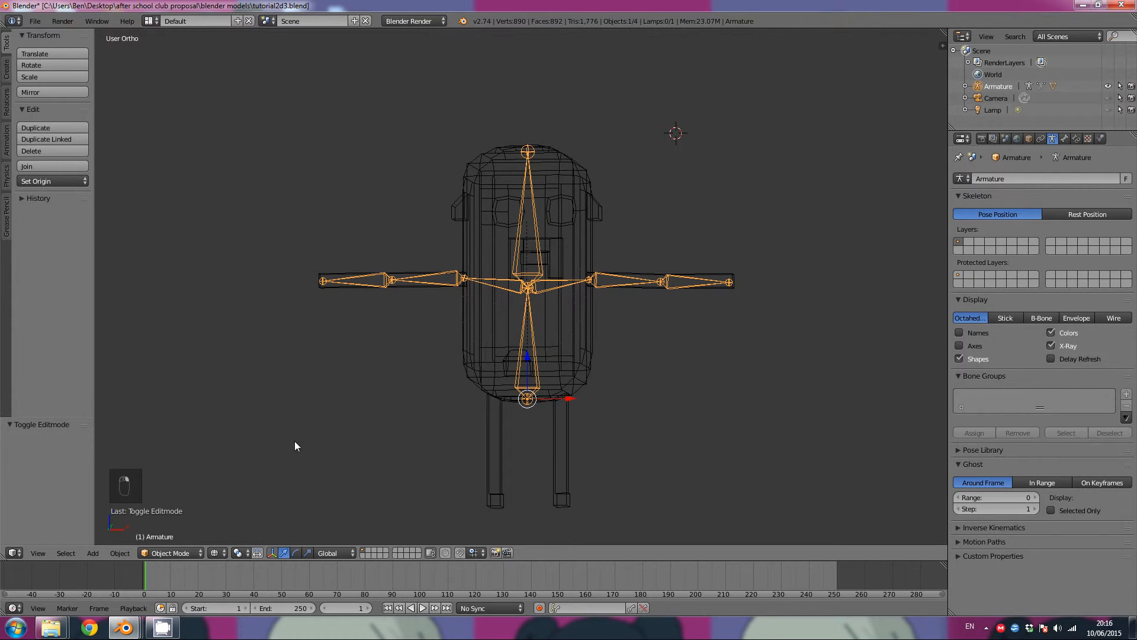
left_click(194, 554)
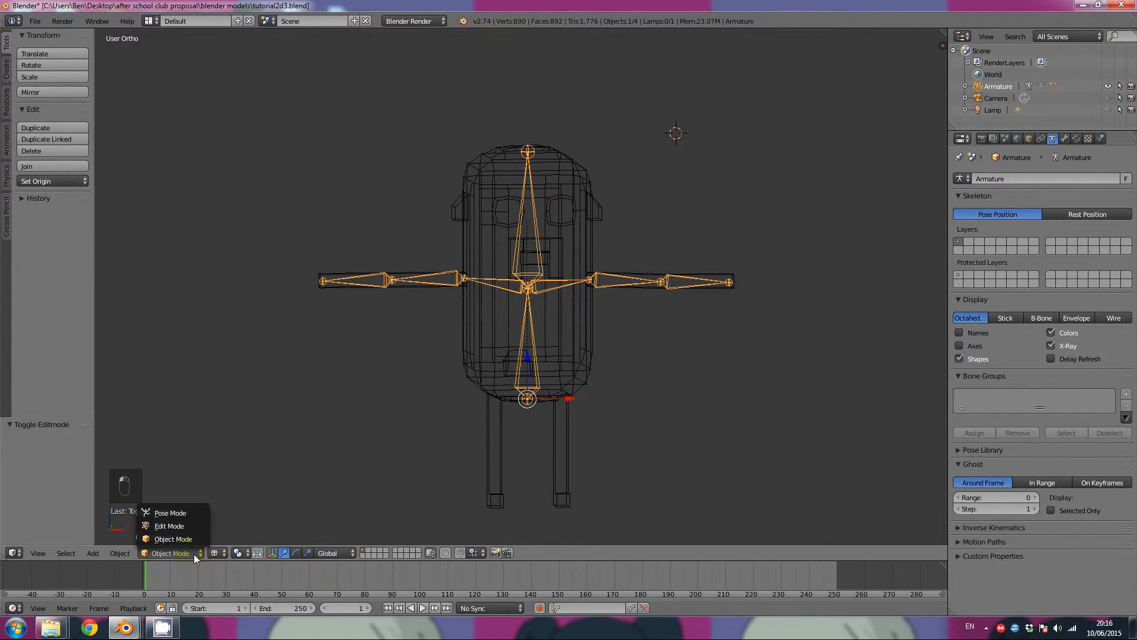
left_click(178, 512)
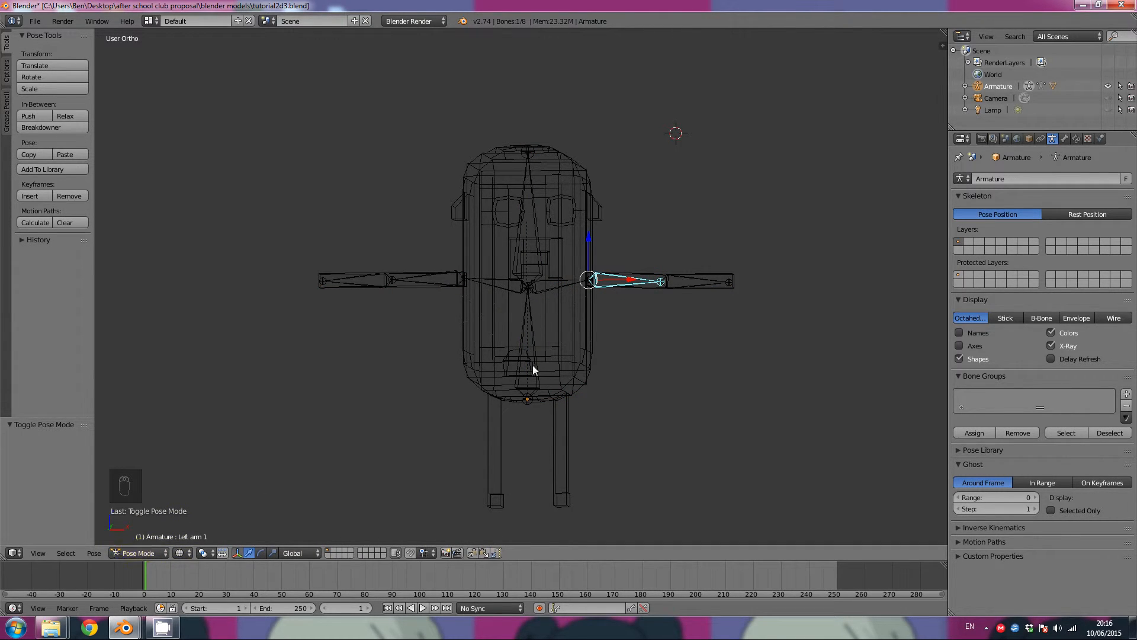
Select the Left arm 2 bone and set the viewport shading to Solid
right_click(684, 282)
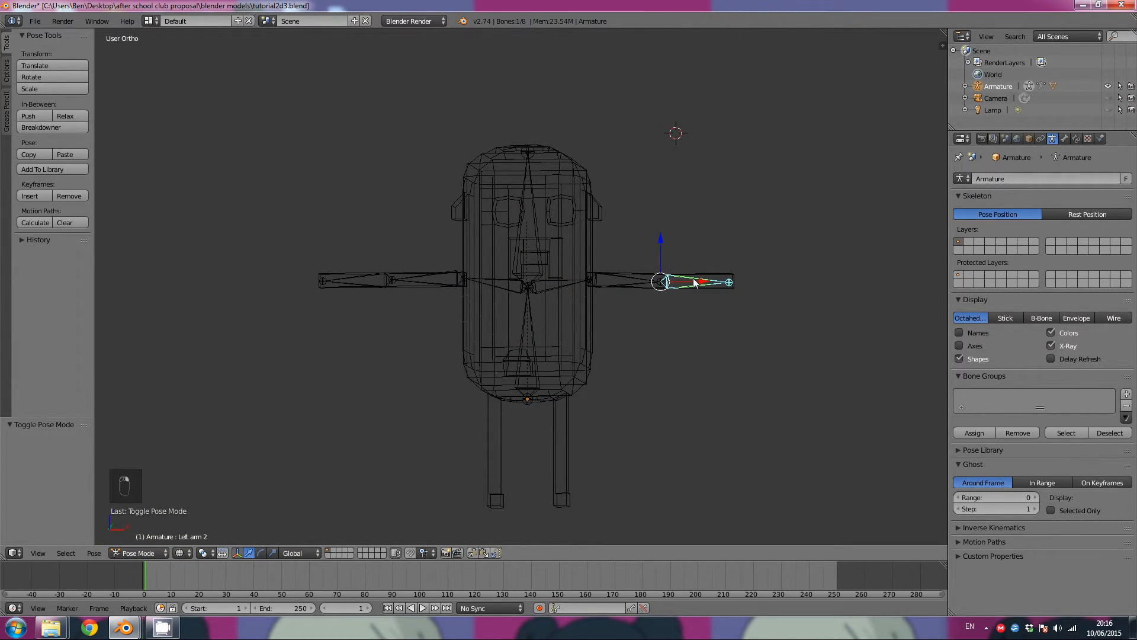
left_click(180, 553)
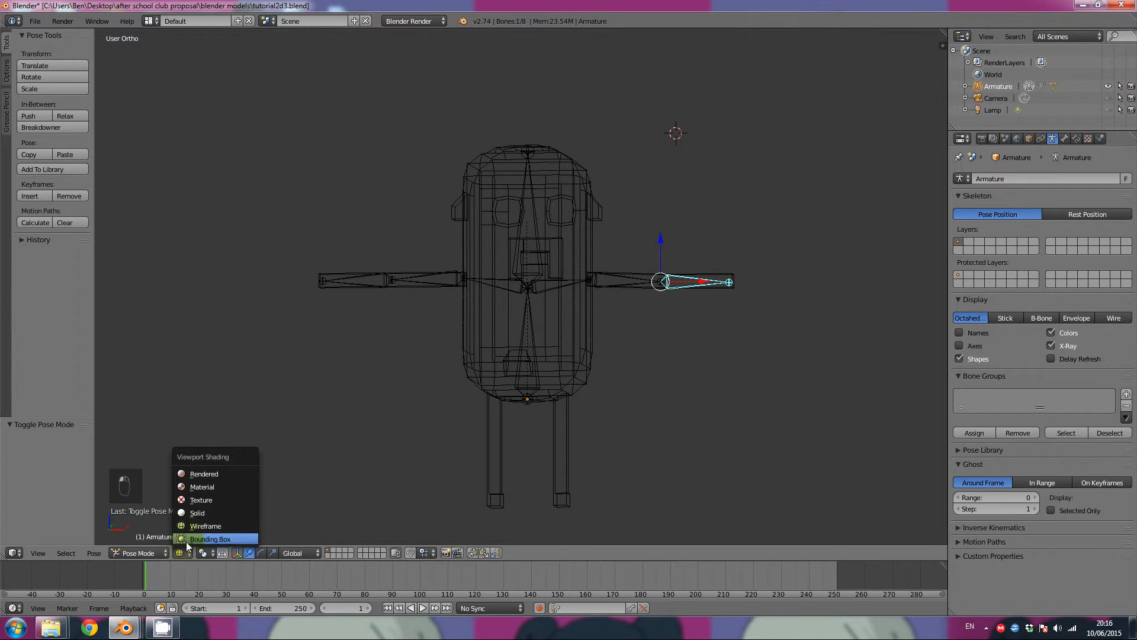
left_click(195, 513)
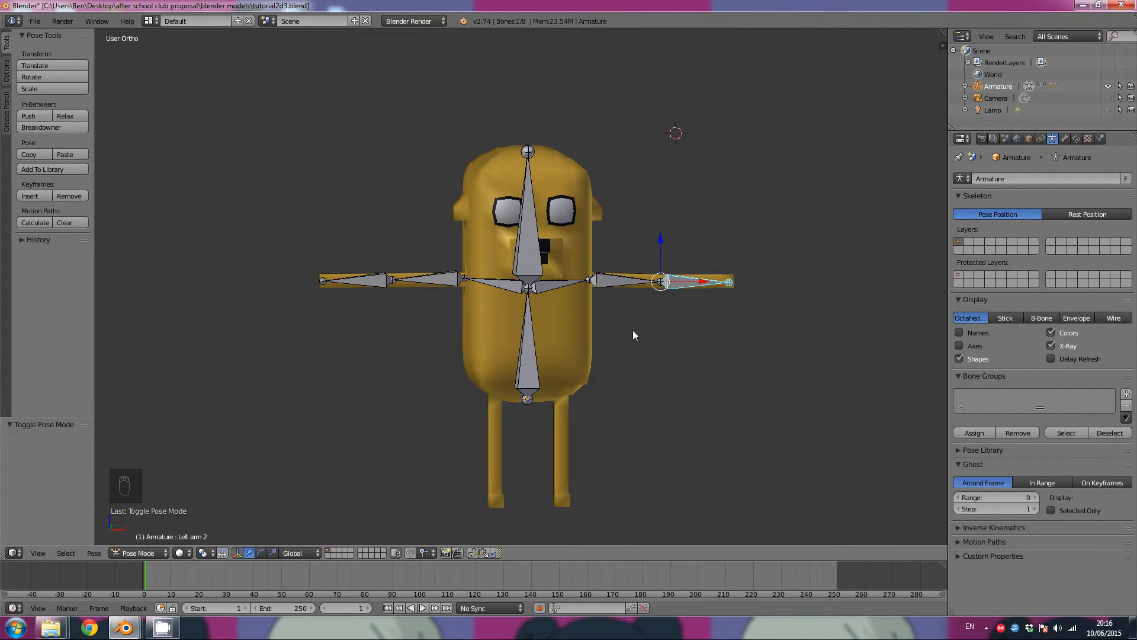
Pose the left arm by bending the Left arm 2 bone upright and raising the Left arm 1 bone slightly
middle_click_drag(633, 329, 612, 332)
key("g")
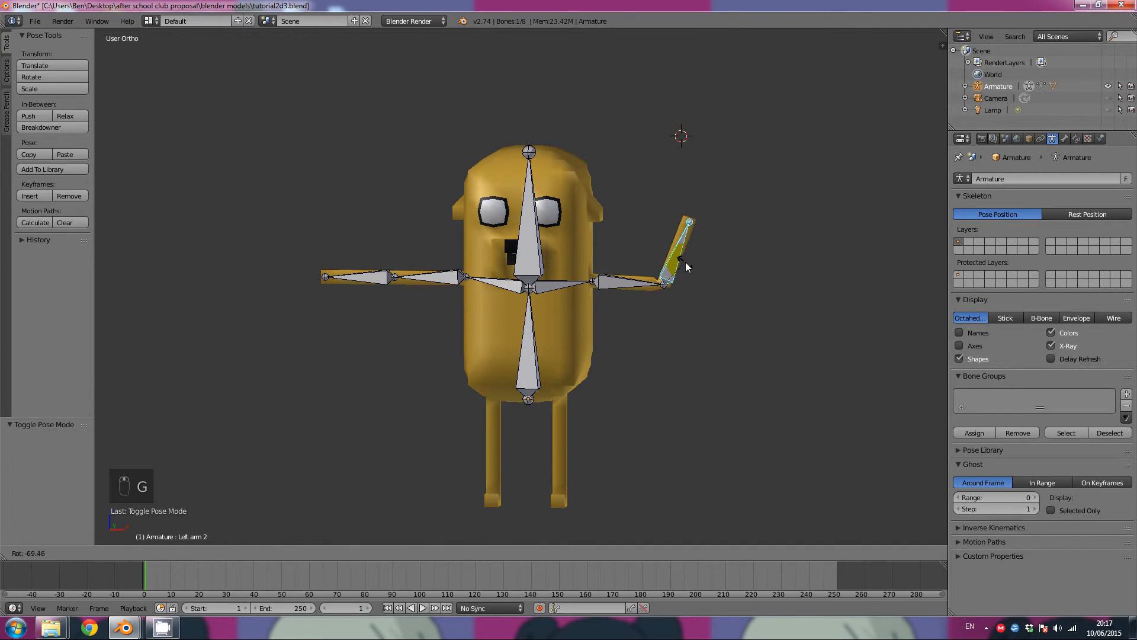
left_click(685, 262)
right_click(646, 284)
key("g")
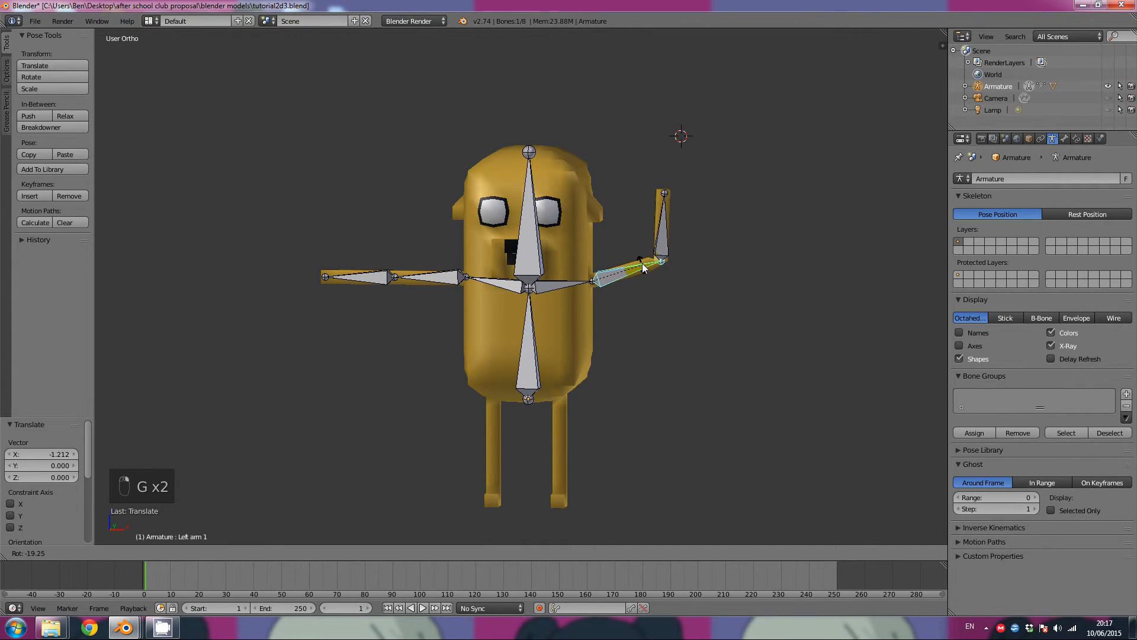
left_click(641, 261)
Pose the right arm by swinging the Right arm 1 bone diagonally down and bending the righ arm 2 bone to hang vertically
right_click(431, 278)
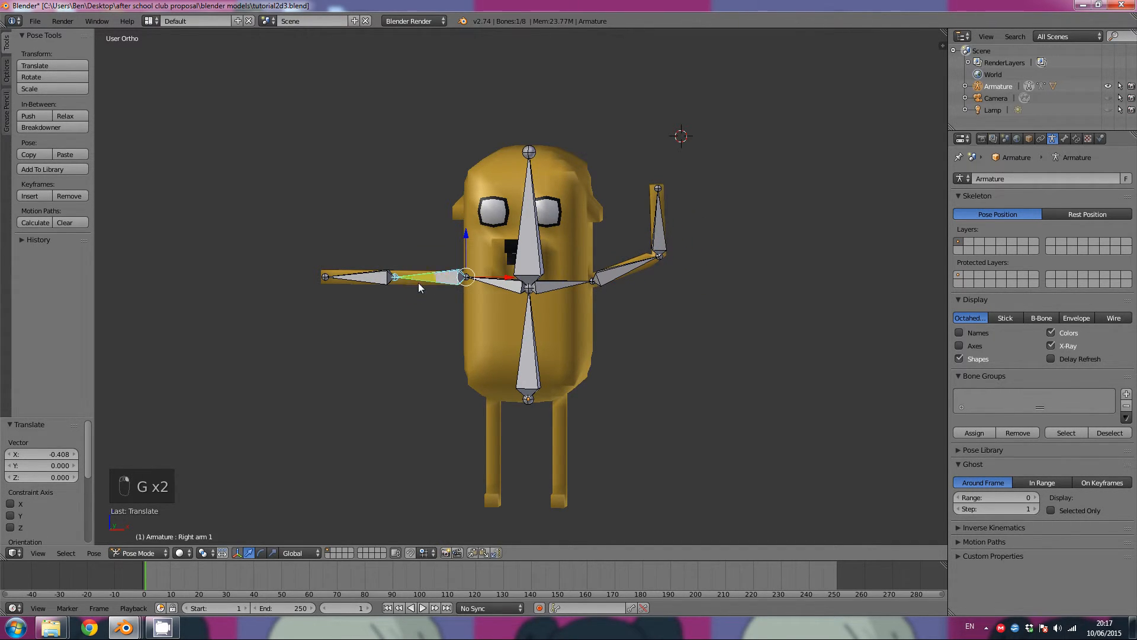
key("g")
left_click(431, 331)
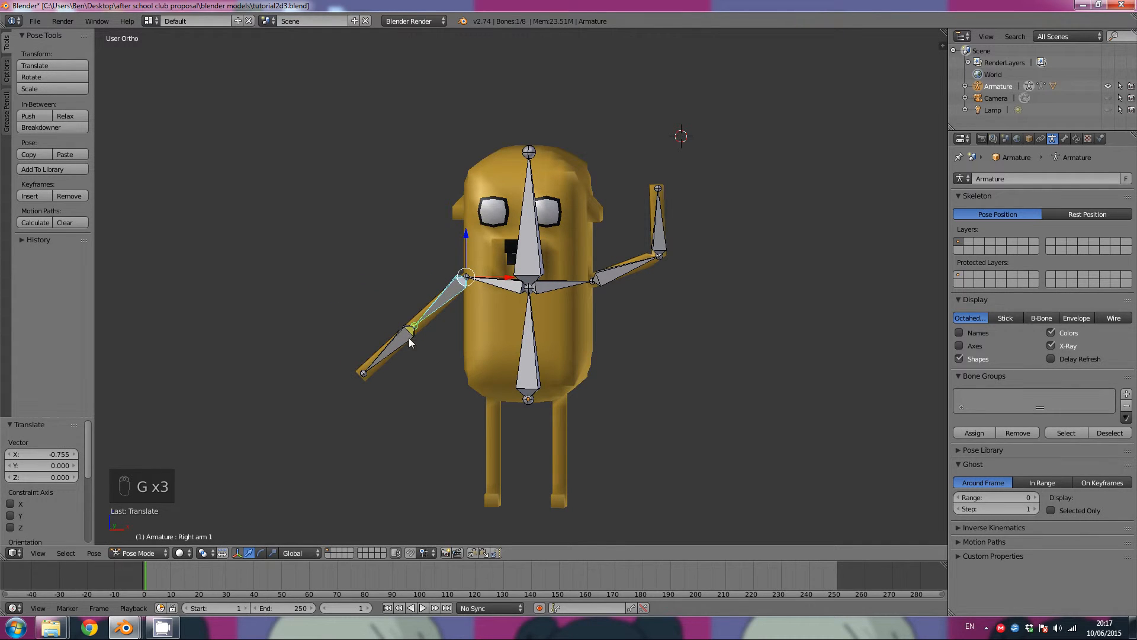
right_click(405, 339)
key("g")
left_click(419, 360)
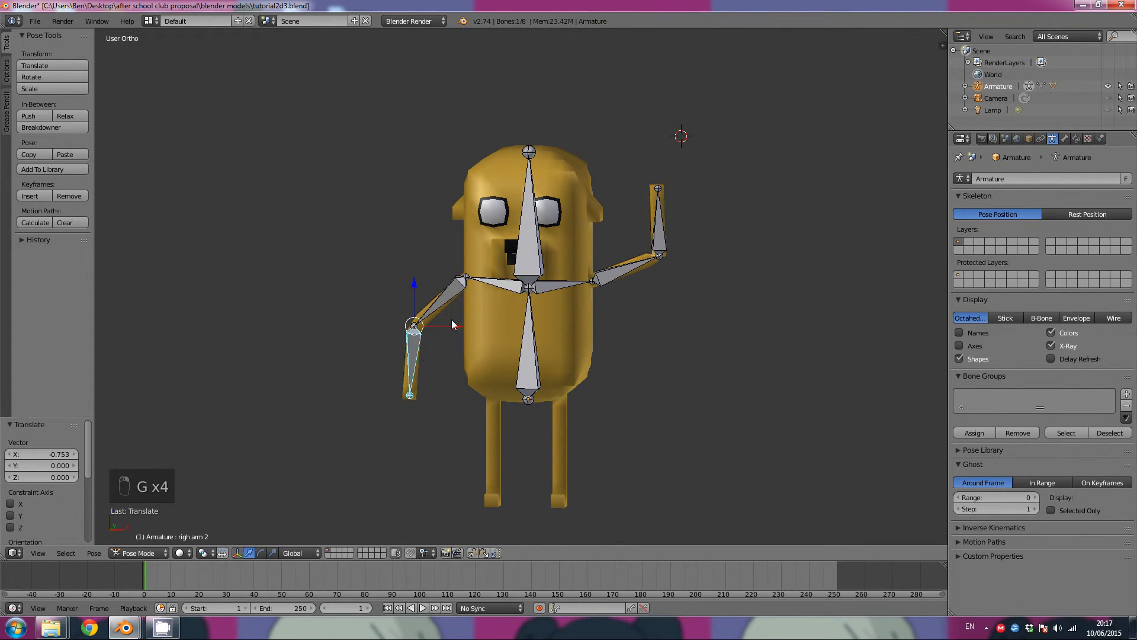
right_click(446, 300)
key("g")
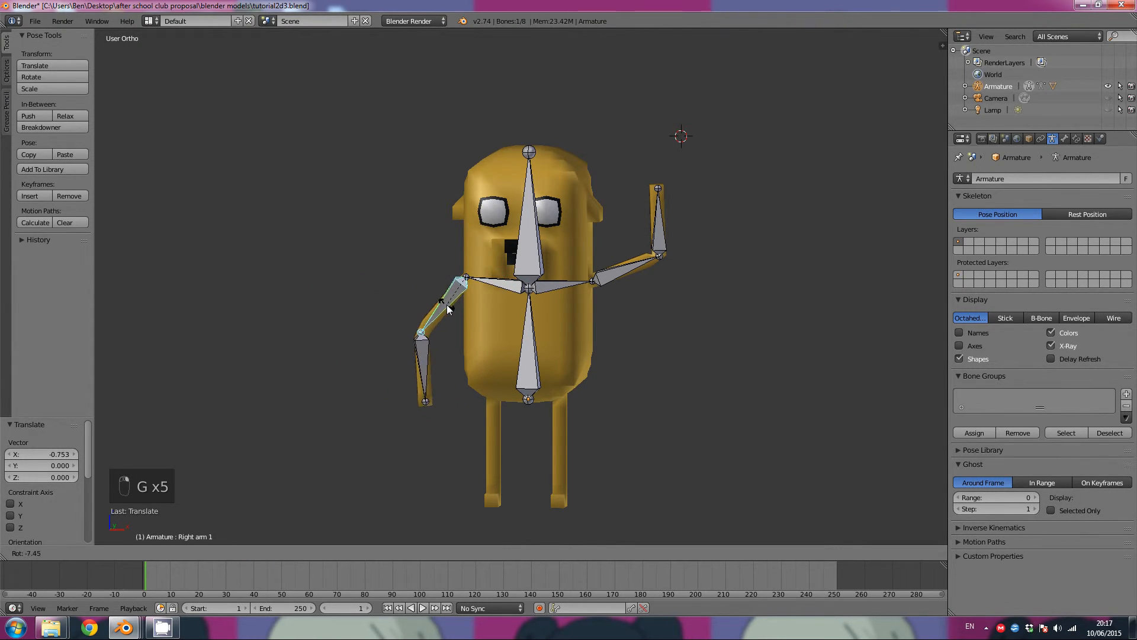
left_click(516, 260)
Tilt the head bone sideways toward the raised left arm
right_click(520, 254)
key("g")
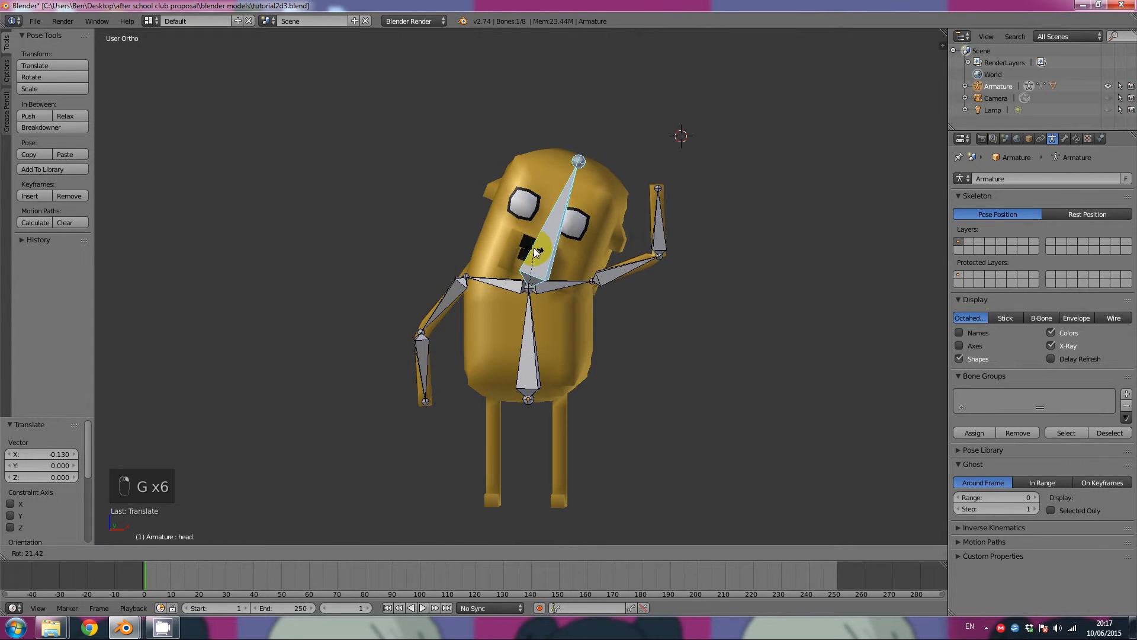
left_click(531, 247)
Try moving the torso bone slightly and undo the move
right_click(523, 332)
key("g")
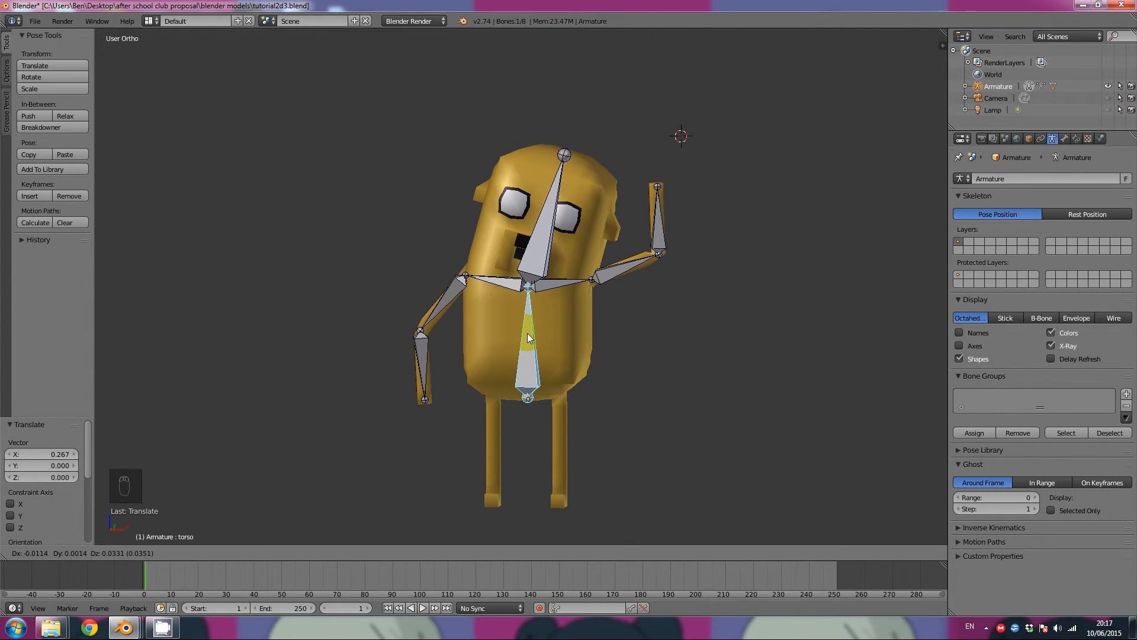
left_click(529, 338)
key("ctrl+z")
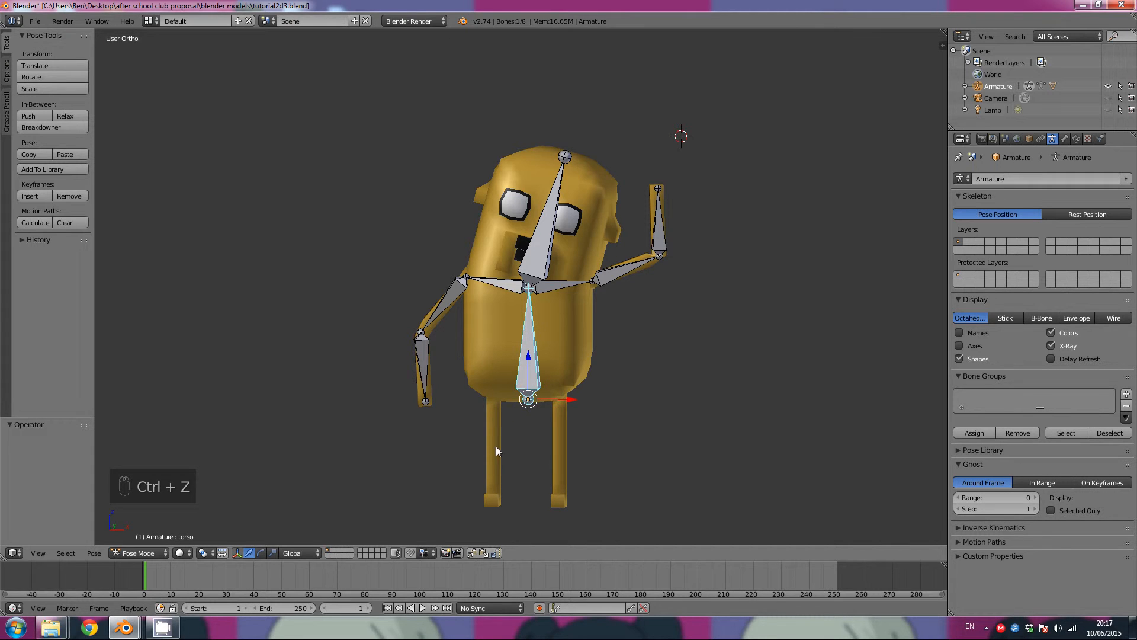
Test the head bone by swinging it to both sides, and return it to a nearly upright position
right_click(543, 277)
key("g")
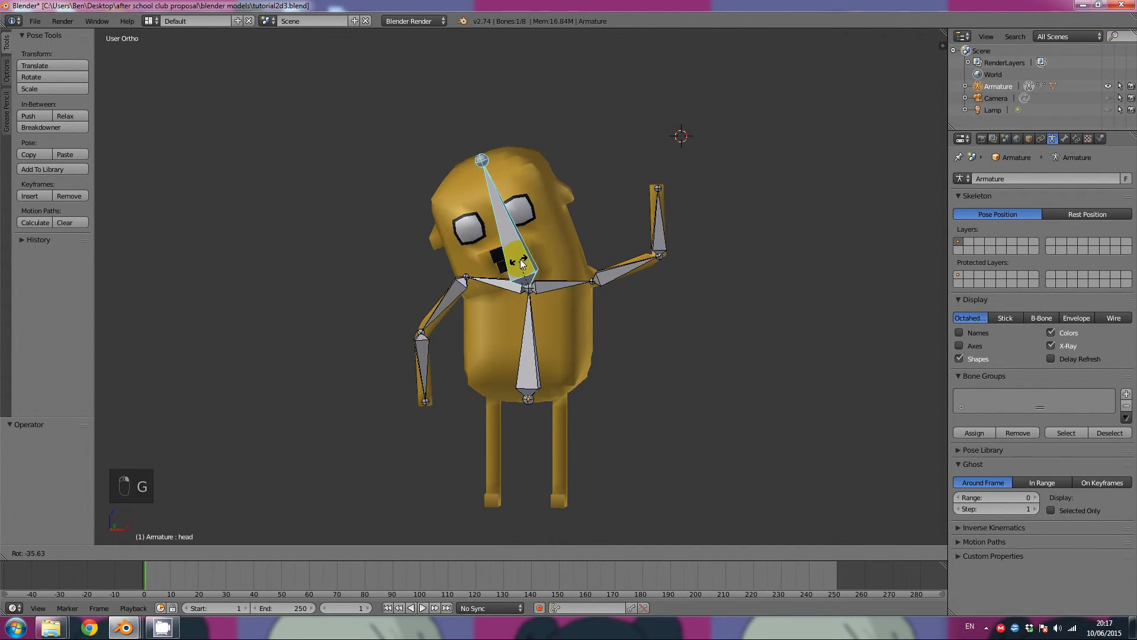
left_click(529, 260)
key("g")
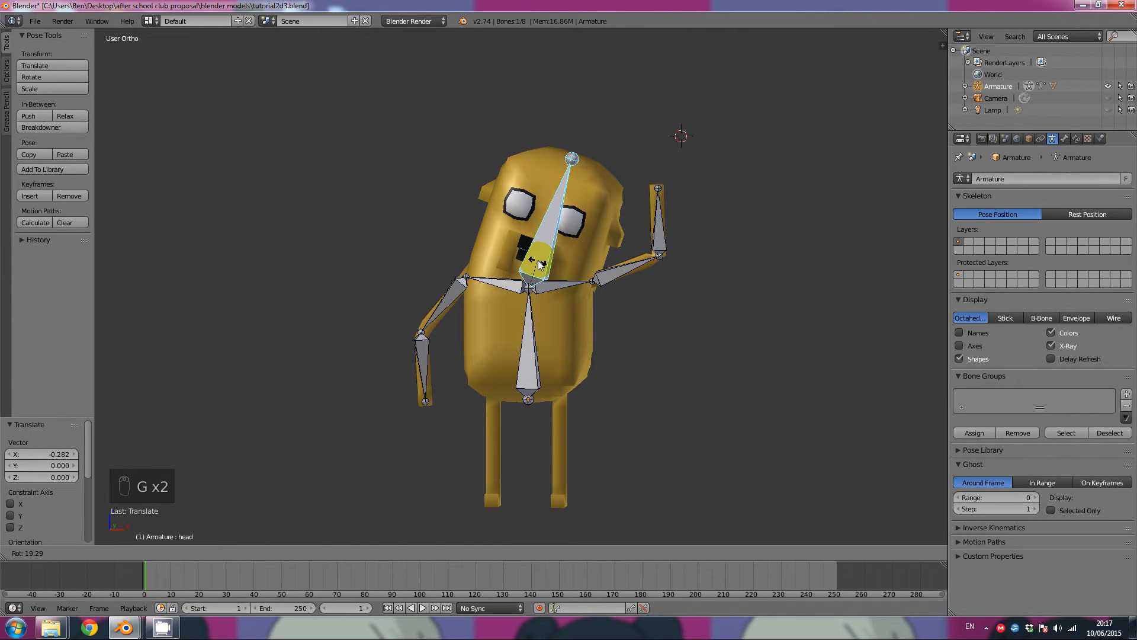
left_click(539, 265)
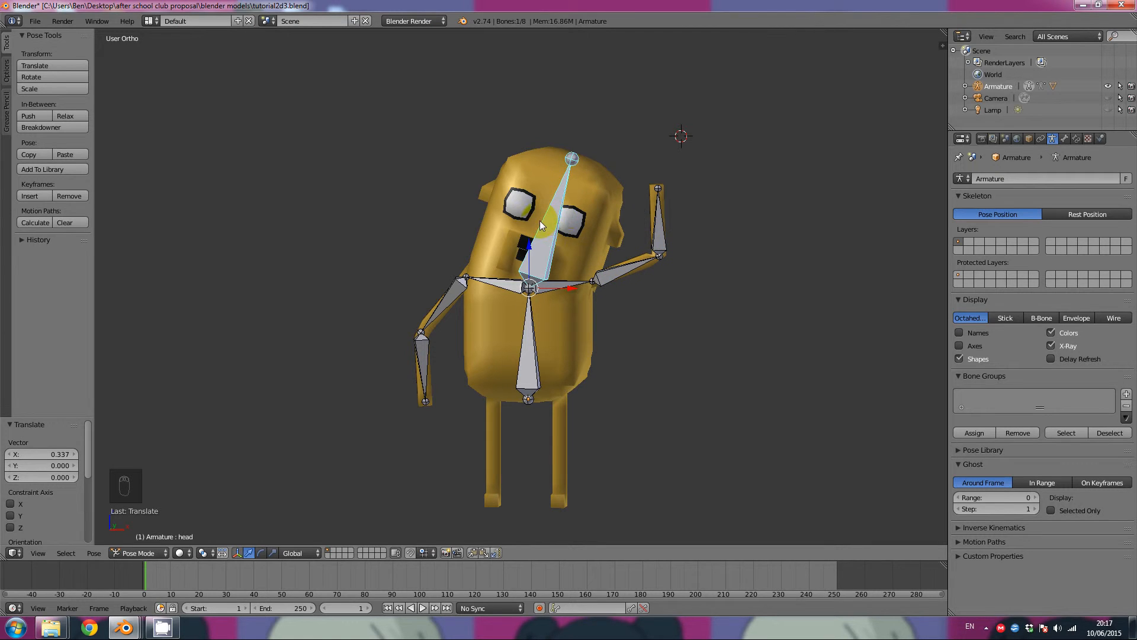
key("g")
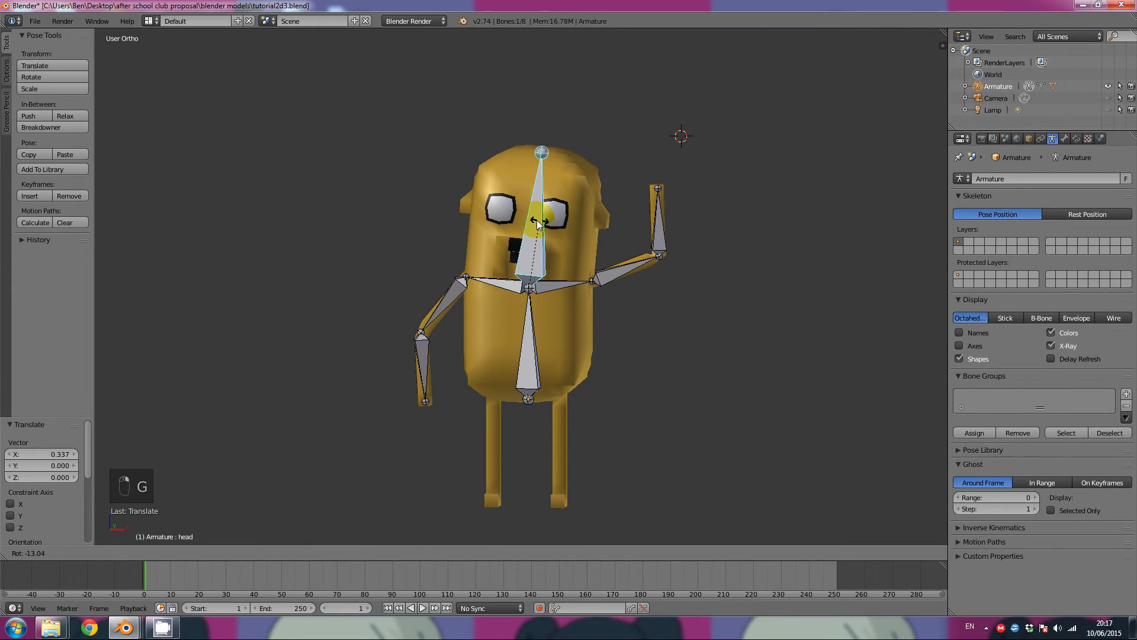
left_click(536, 222)
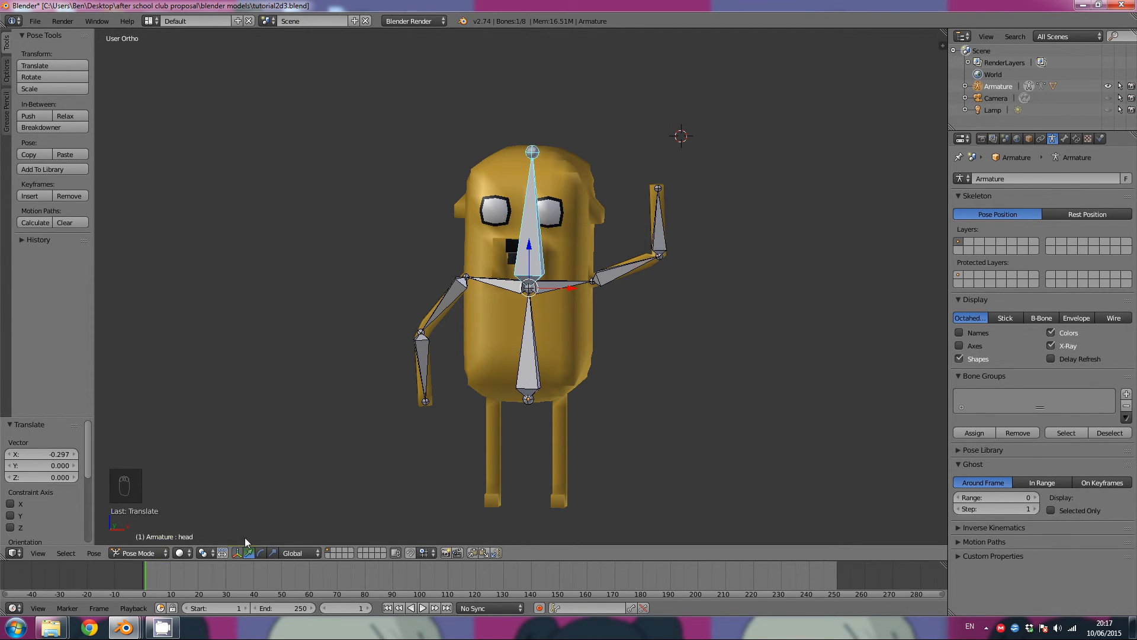
Lower the Right arm 1 bone closer to the body and angle the righ arm 2 bone slightly outward from it
mouse_move(490, 335)
middle_mouse_down()
mouse_move(652, 326)
mouse_move(628, 339)
mouse_move(511, 340)
mouse_move(485, 321)
mouse_move(500, 336)
mouse_move(513, 318)
mouse_move(496, 346)
middle_mouse_up()
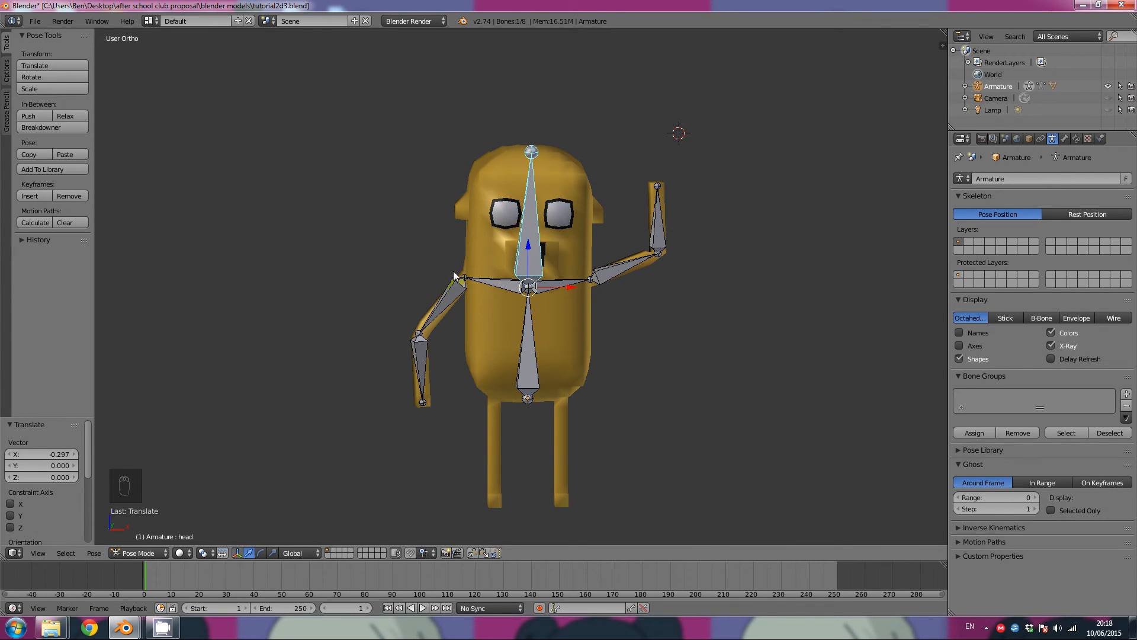
right_click(446, 303)
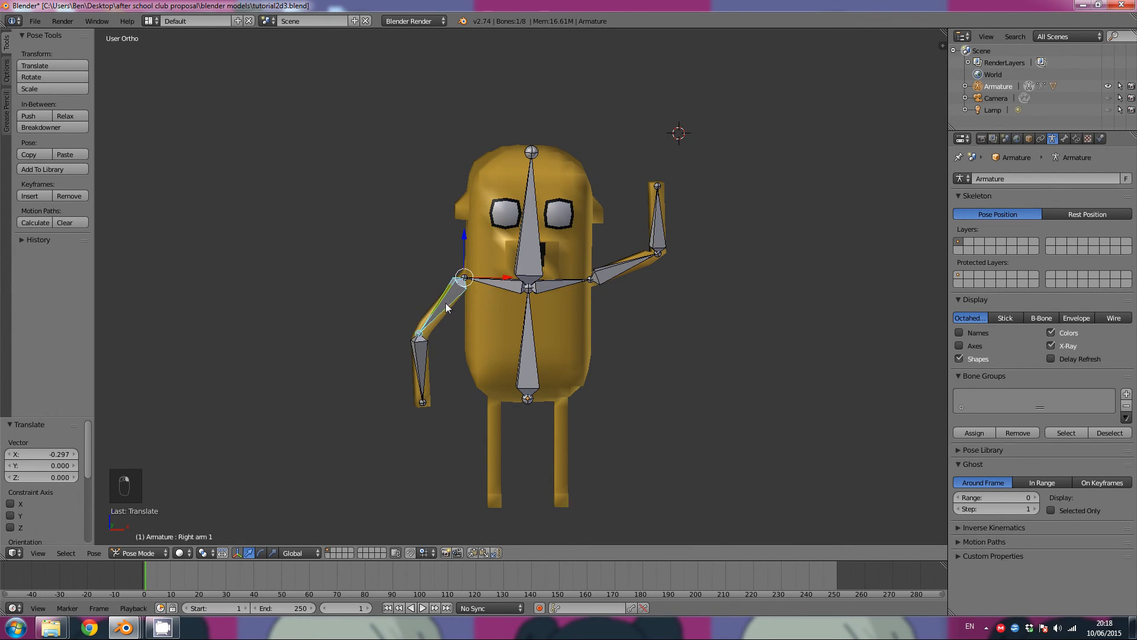
key("g")
left_click(448, 329)
right_click(437, 362)
key("g")
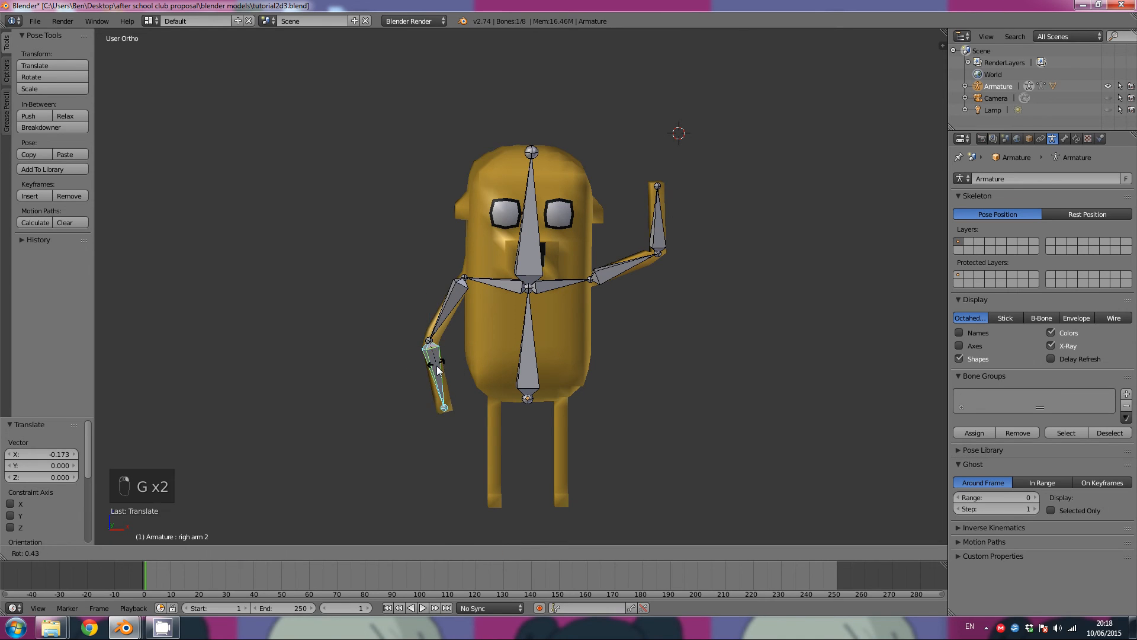
left_click(428, 377)
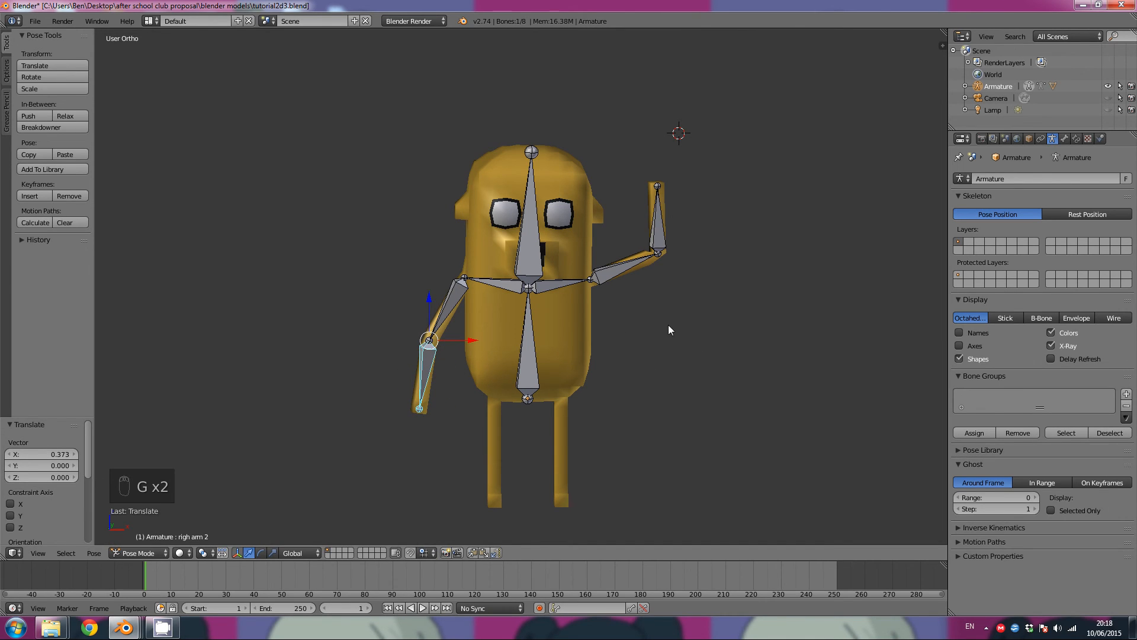